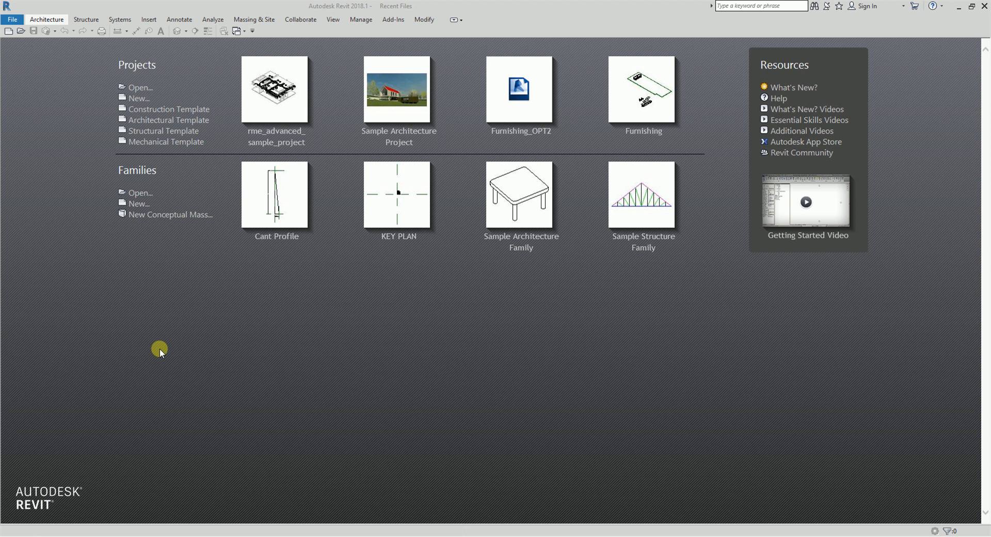
# - Create a new project from the Mechanical Template
pyautogui.click(164, 146)
pyautogui.click(163, 145)
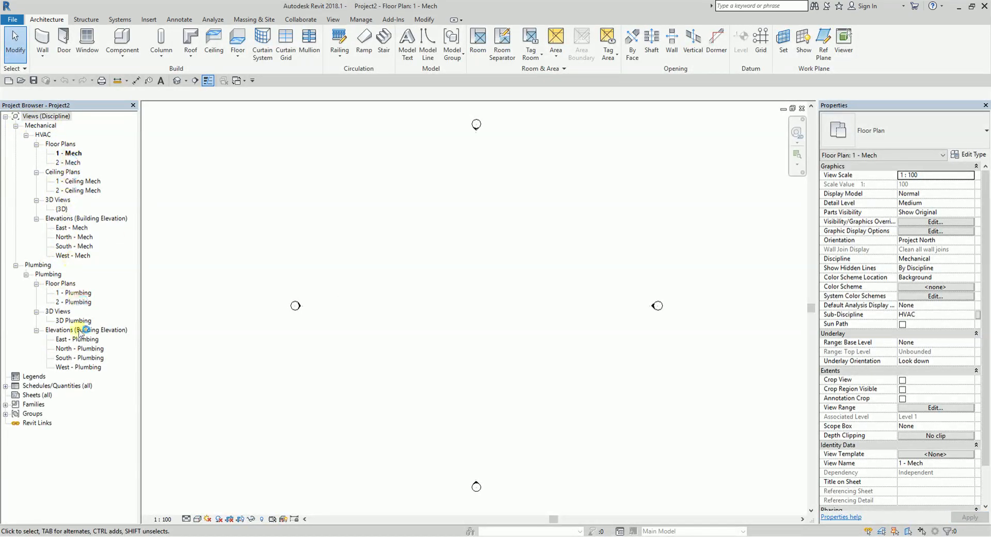
# - Create another new project from the Architectural Template and close the open projects to return to the recent files page
pyautogui.click(8, 81)
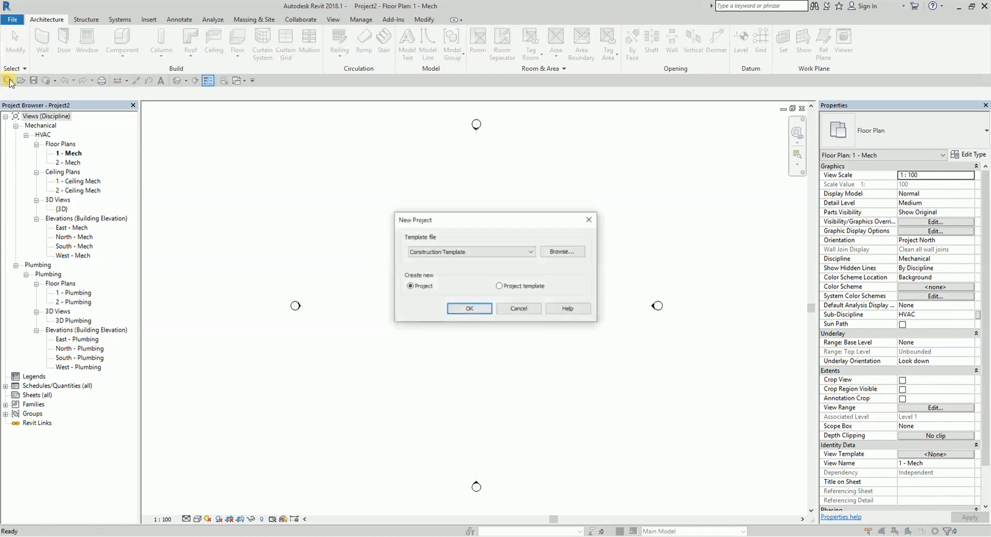
pyautogui.click(527, 252)
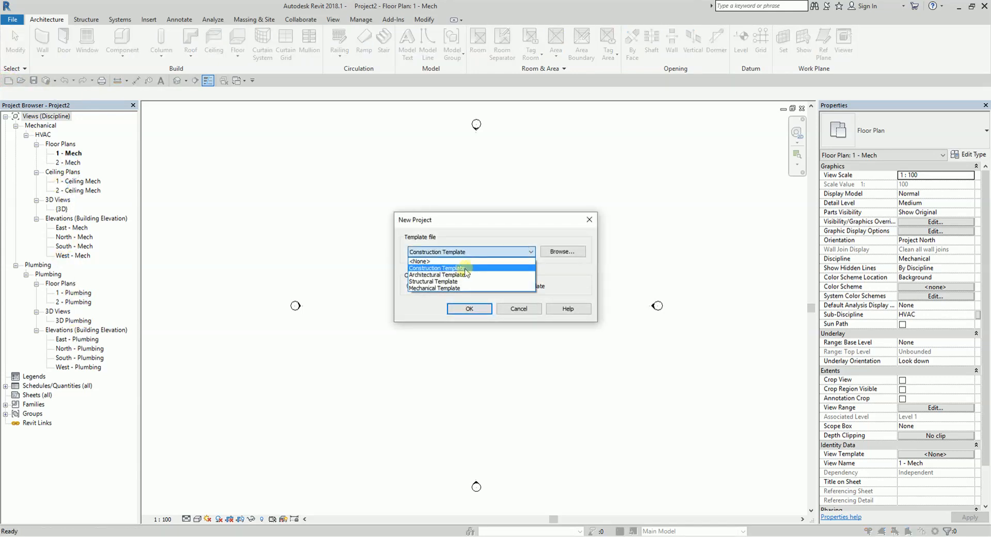
pyautogui.click(450, 274)
pyautogui.click(470, 310)
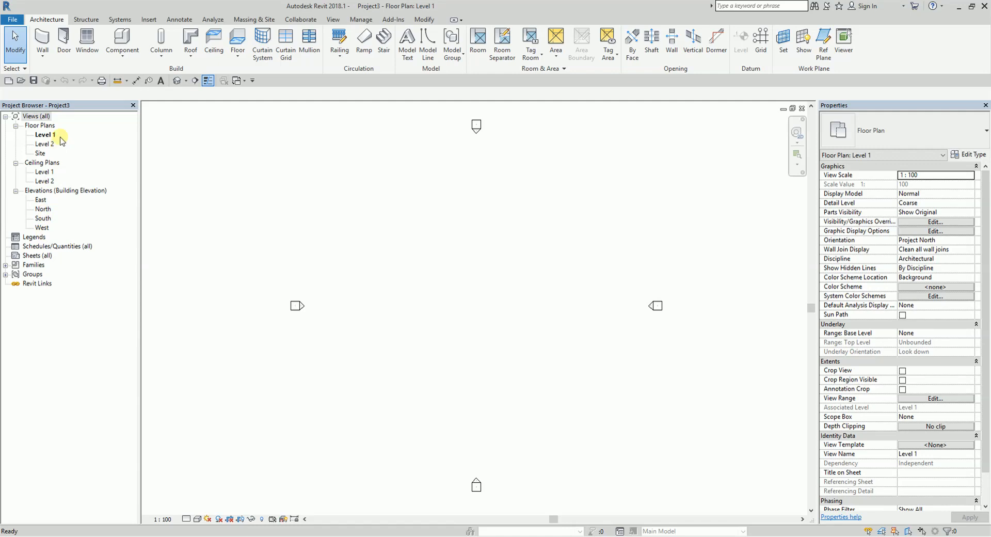
pyautogui.click(802, 108)
pyautogui.click(803, 110)
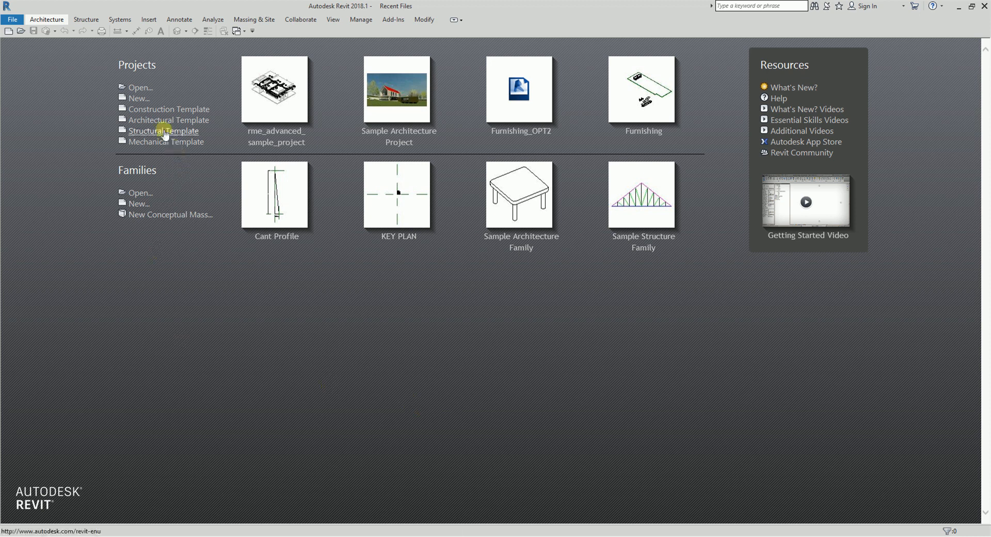
# - Create a new project with the template file set to <None> and Metric as the system of measurement
pyautogui.click(141, 99)
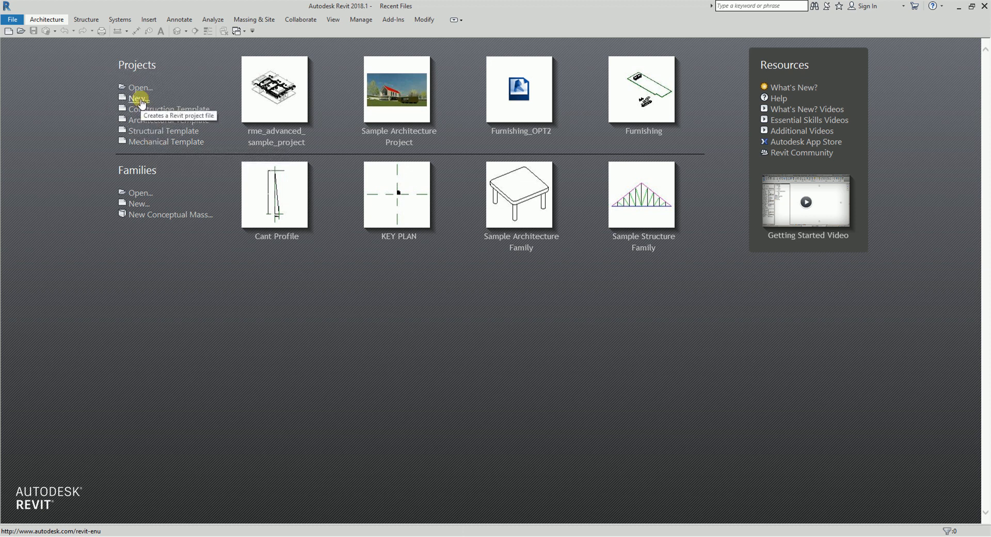
pyautogui.click(140, 99)
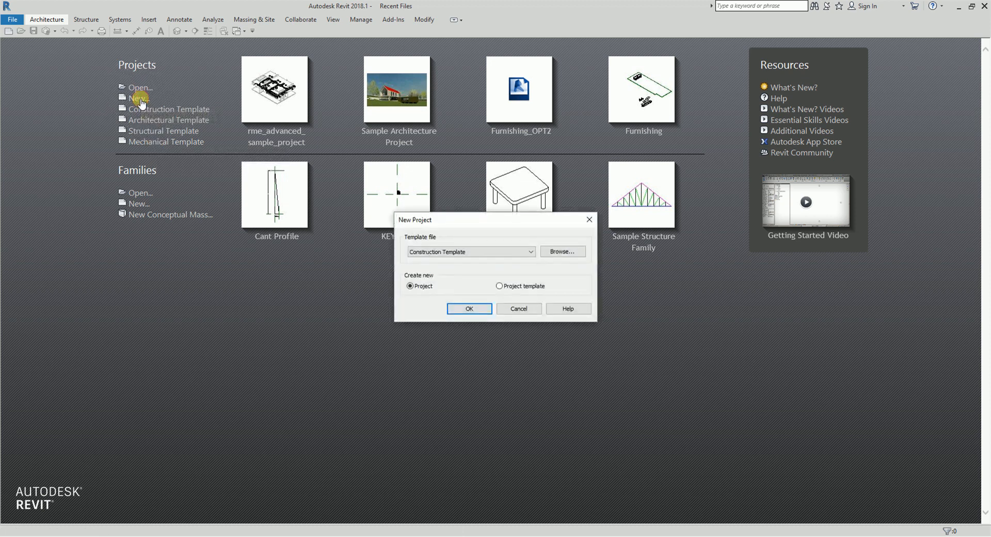
pyautogui.click(439, 252)
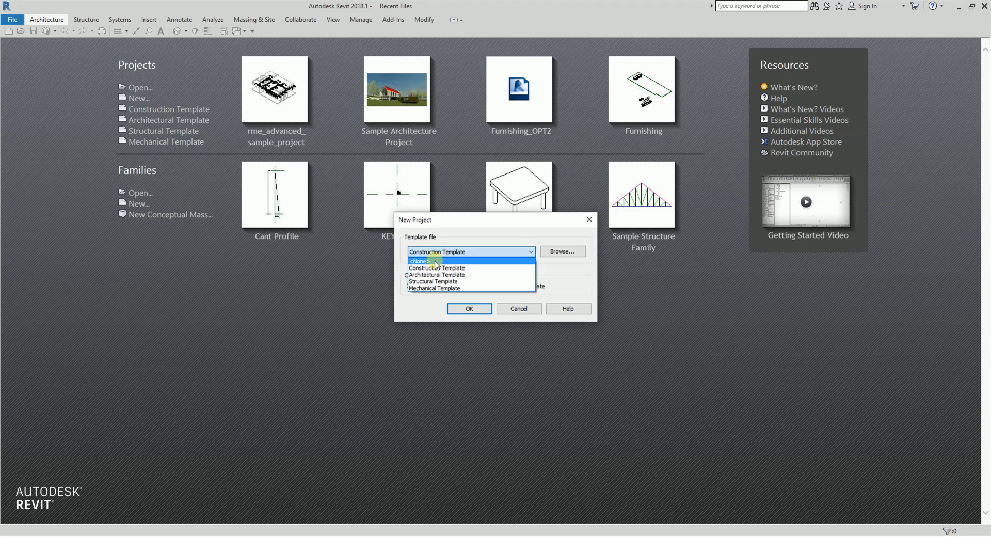
pyautogui.click(433, 261)
pyautogui.click(469, 308)
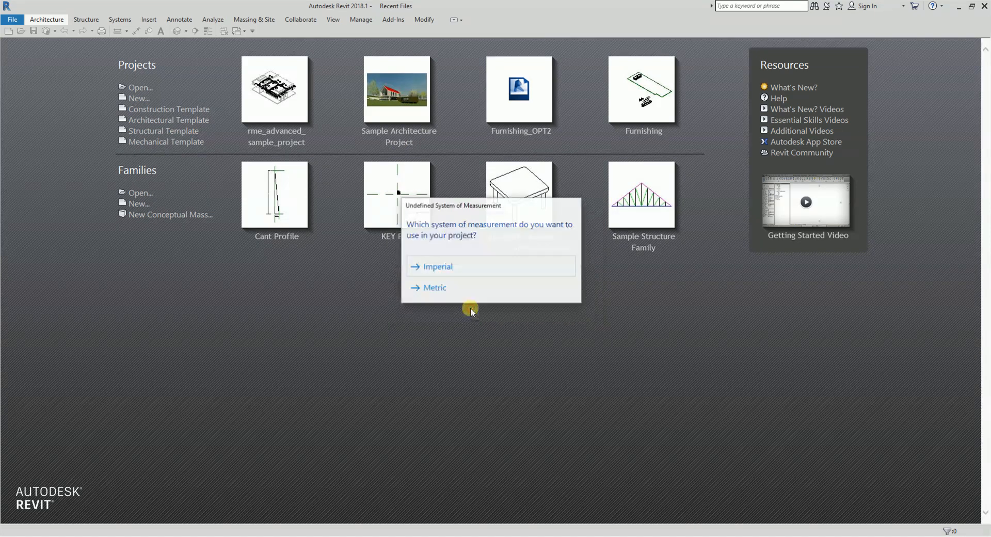
pyautogui.click(435, 287)
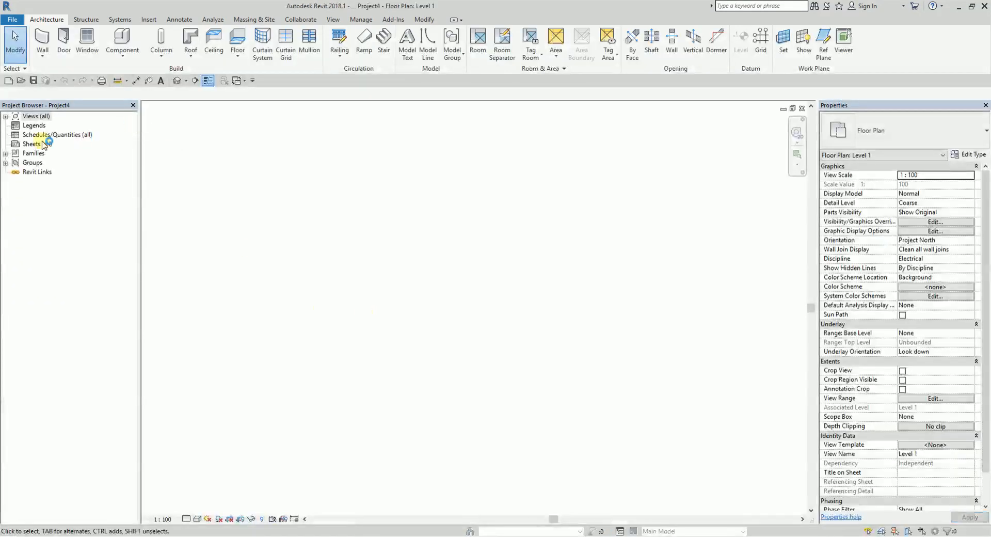
# - Expand the project's views to examine its structural, floor and ceiling plans
pyautogui.click(5, 116)
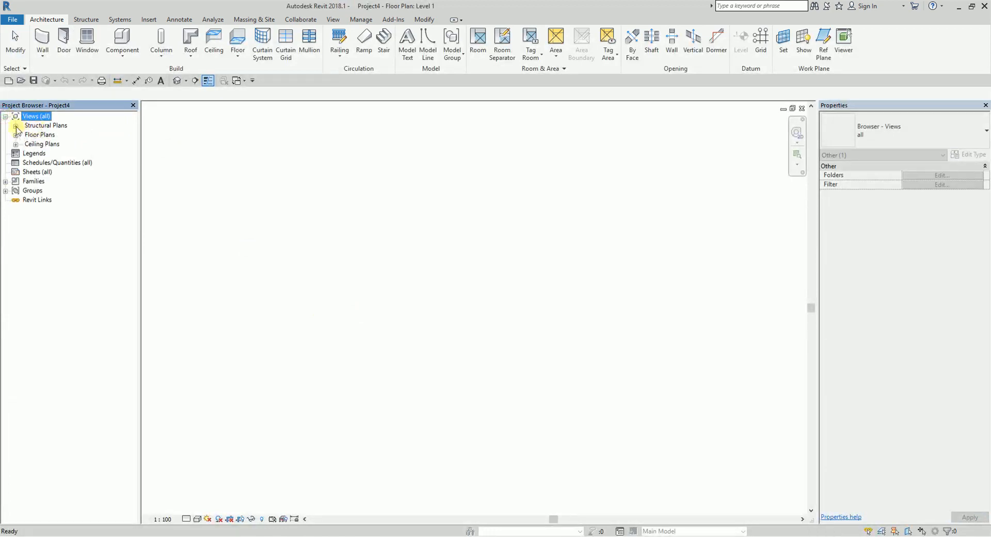
pyautogui.click(16, 125)
pyautogui.click(16, 144)
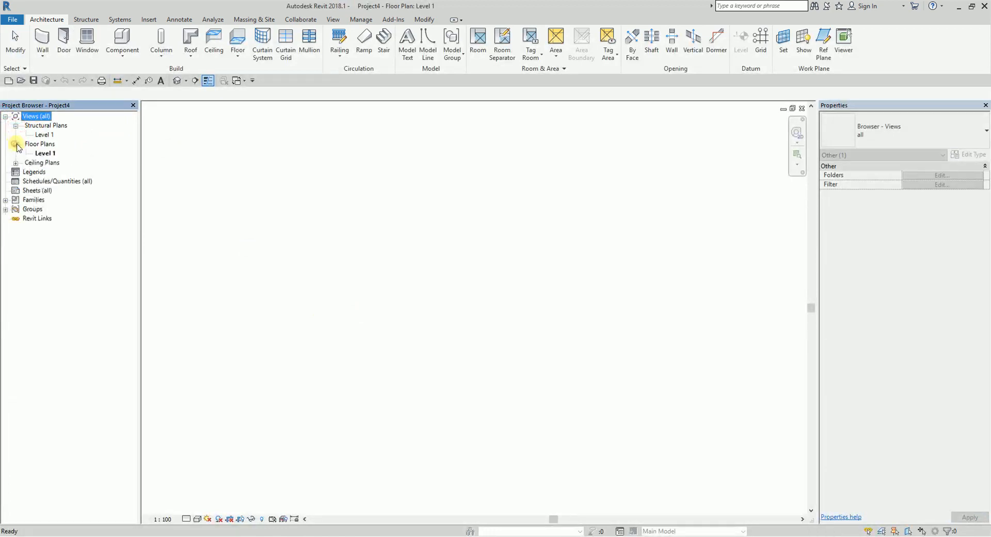
pyautogui.click(16, 163)
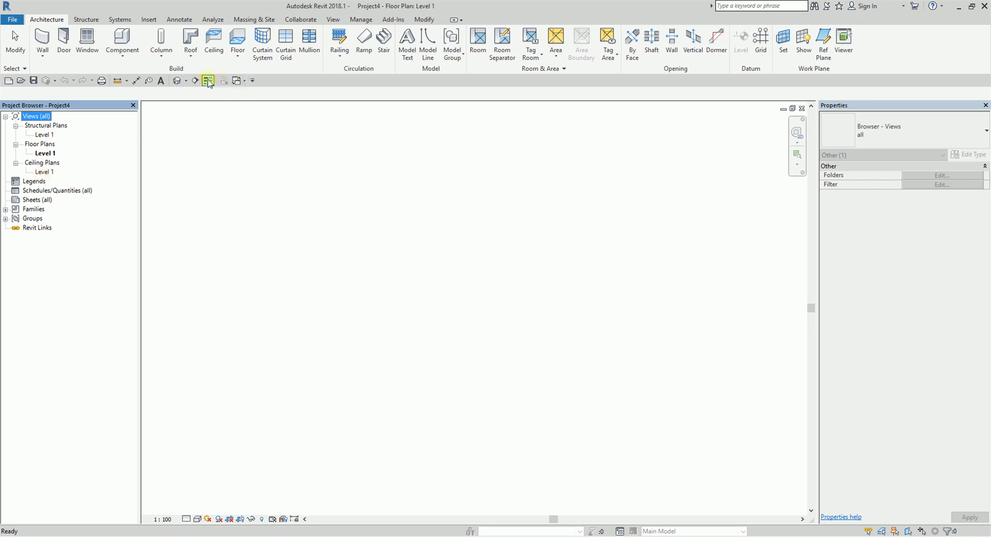
# - Draw a horizontal section line across the middle of the Level 1 floor plan and exit the Section tool
pyautogui.click(196, 80)
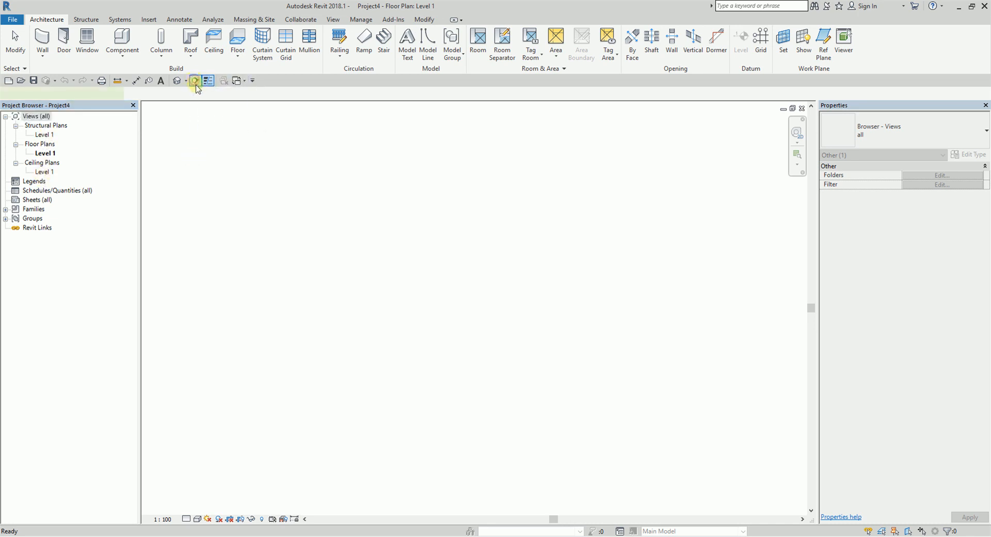
pyautogui.click(311, 283)
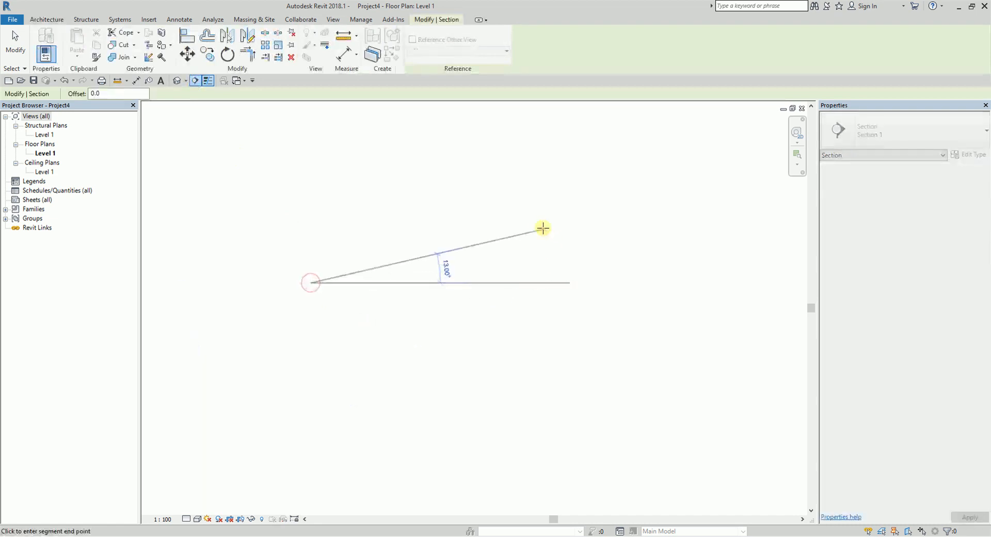
pyautogui.click(595, 283)
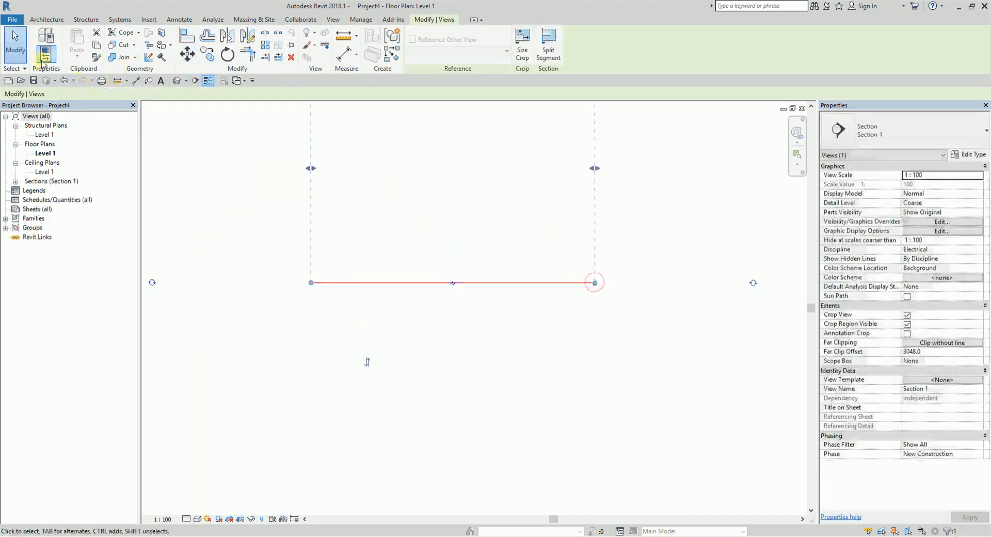
pyautogui.click(21, 52)
# - Shorten the section's view depth to a far clip offset of about 531 mm
pyautogui.scroll(-2, 343, 228)
pyautogui.moveTo(404, 268); pyautogui.dragTo(411, 303)
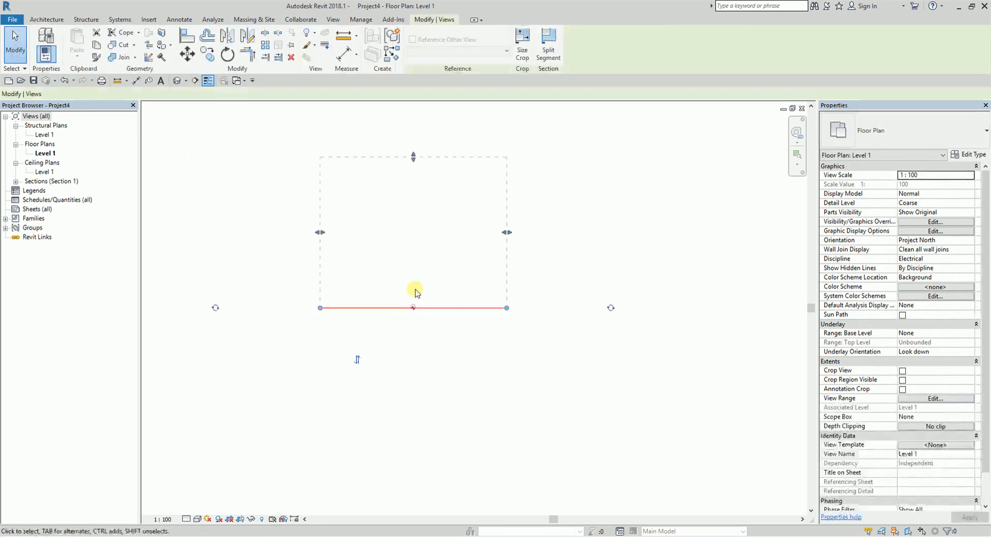
pyautogui.moveTo(415, 168); pyautogui.dragTo(405, 281)
pyautogui.scroll(3, 327, 283)
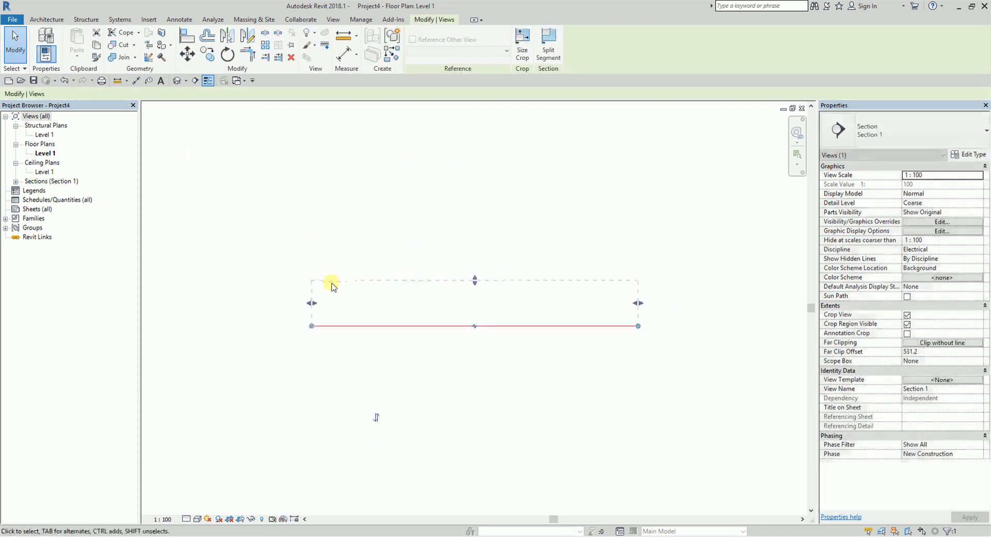
# - Select the section line in the Level 1 plan and go to its section view
pyautogui.click(377, 360)
pyautogui.click(361, 325)
pyautogui.rightClick(361, 324)
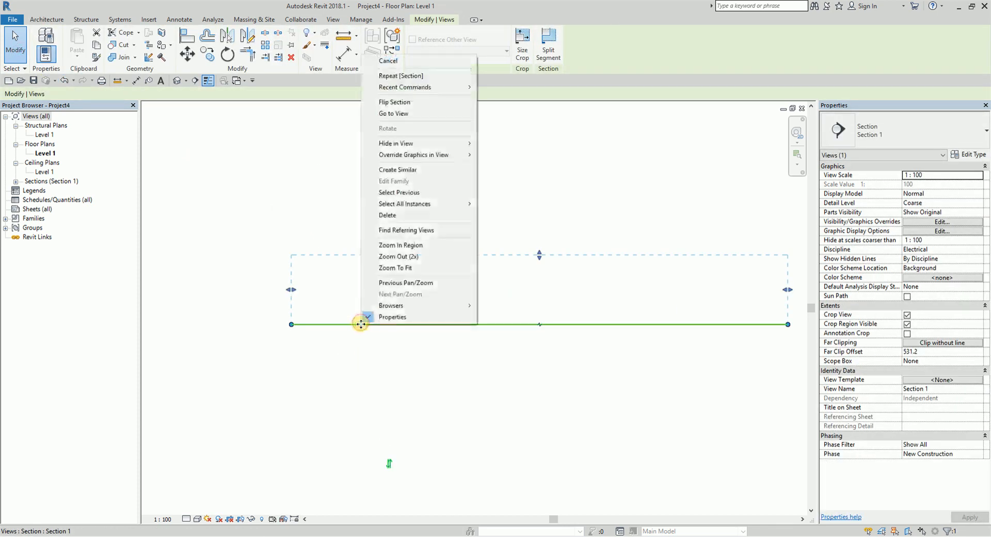
pyautogui.click(424, 113)
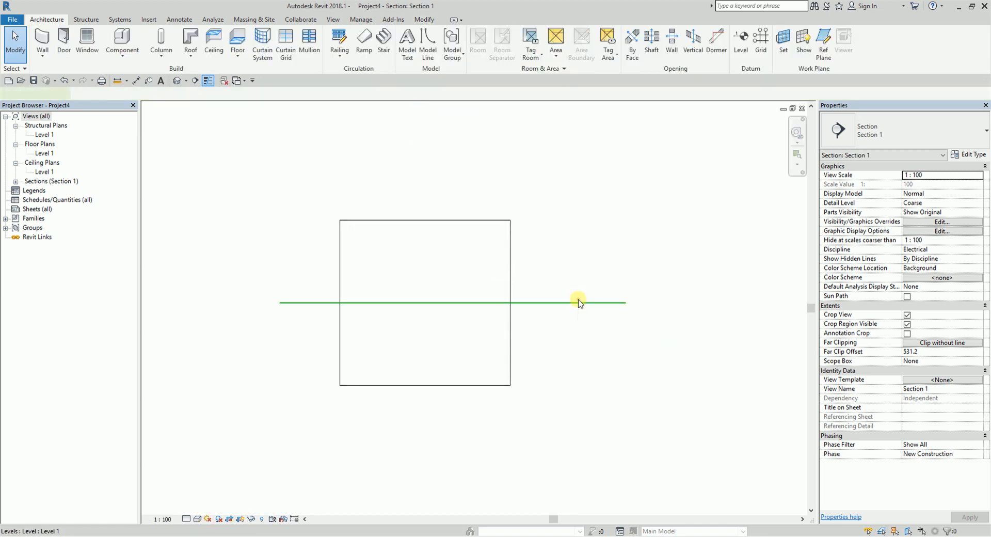
# - Inspect the type properties and available types of the Level 1 line without changing anything
pyautogui.click(579, 303)
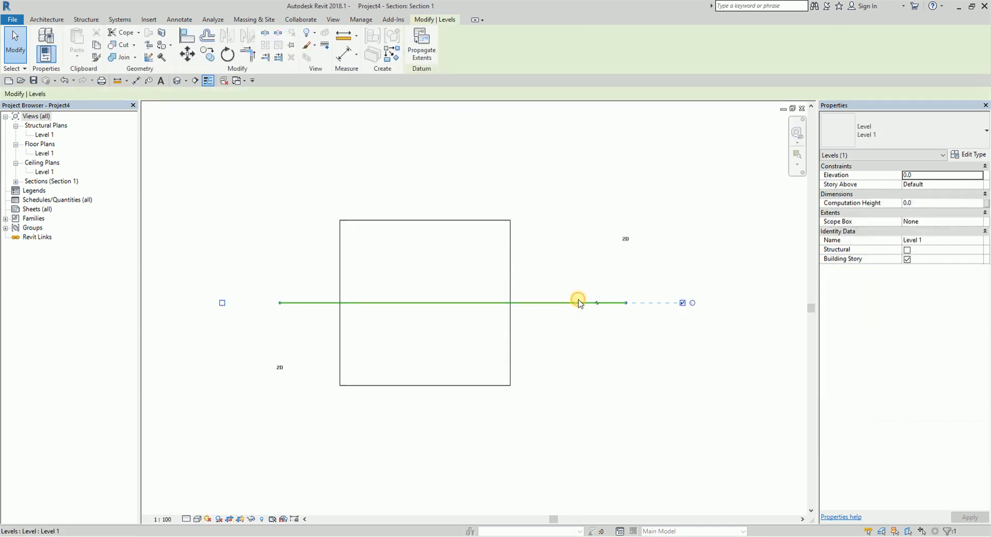
pyautogui.click(971, 154)
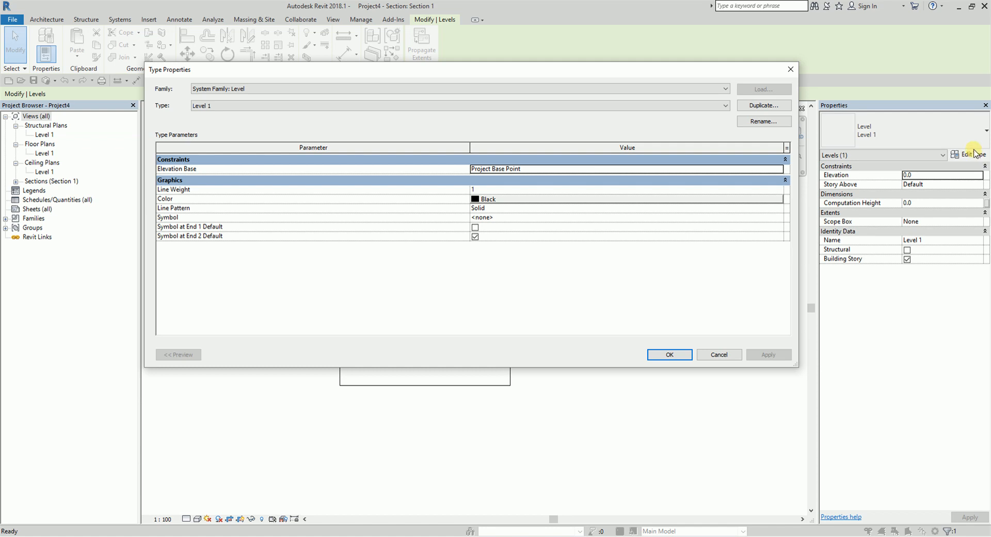
pyautogui.click(722, 104)
pyautogui.click(721, 105)
pyautogui.click(733, 354)
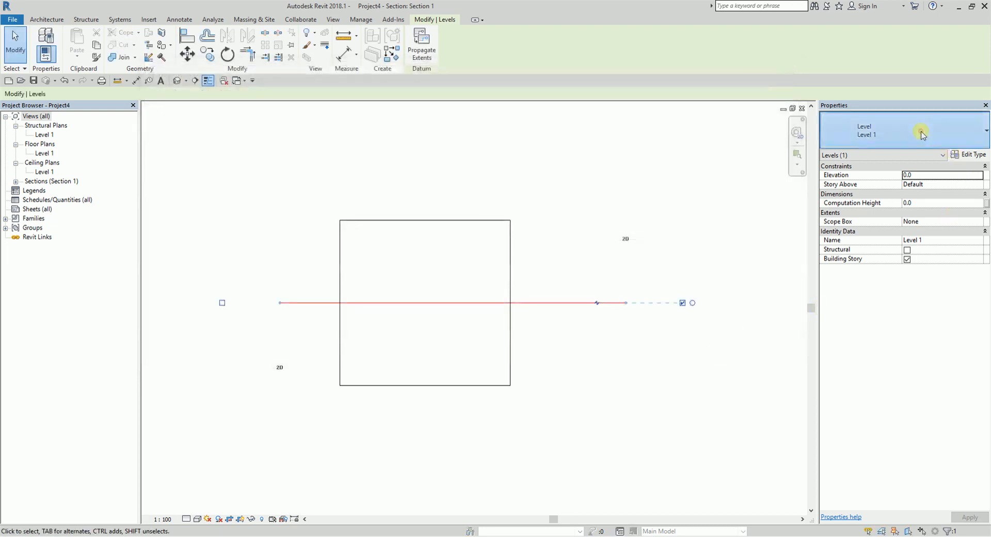
# - Enable Symbol at End 1 Default in the Level 1 line's type properties and reselect the level line
pyautogui.click(967, 154)
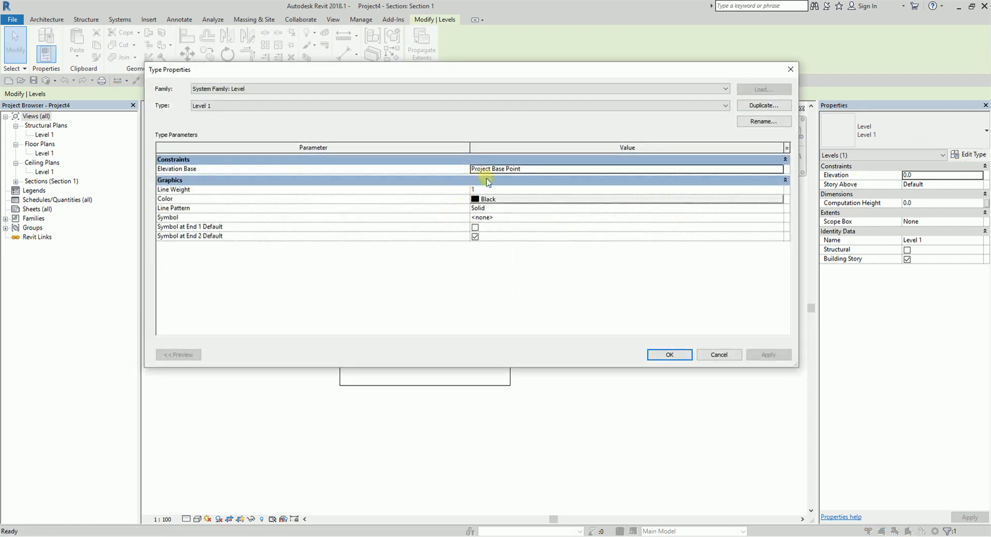
pyautogui.click(475, 227)
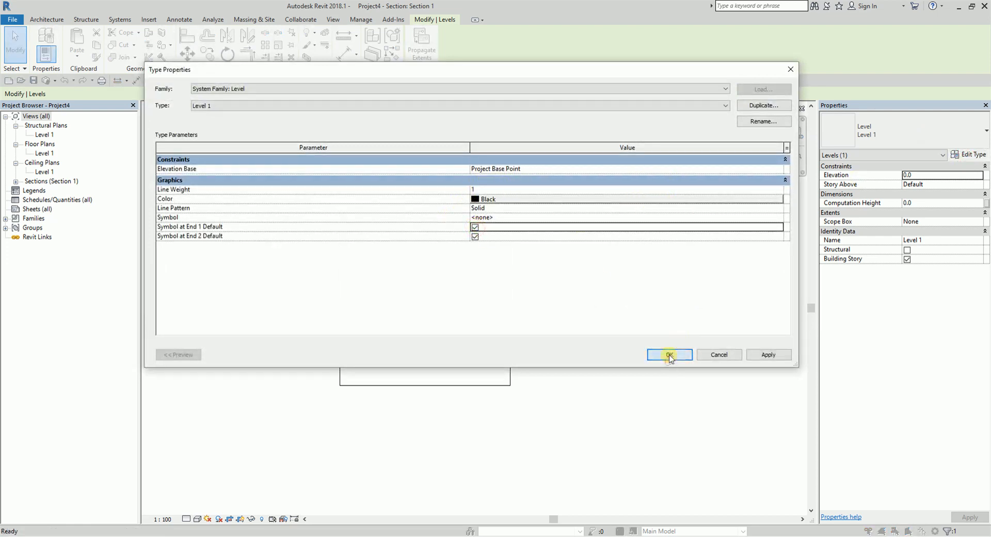
pyautogui.click(670, 355)
pyautogui.scroll(2, 688, 318)
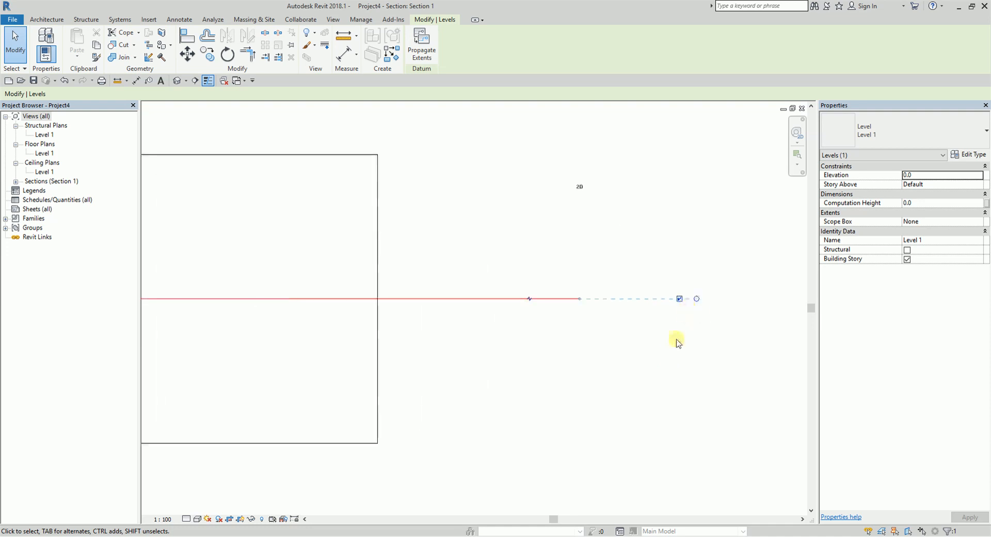
pyautogui.click(677, 341)
pyautogui.click(547, 299)
# - Stretch the top edge of the section view's crop region upward and deselect it
pyautogui.scroll(-1, 497, 348)
pyautogui.moveTo(496, 348); pyautogui.dragTo(636, 342, button='middle')
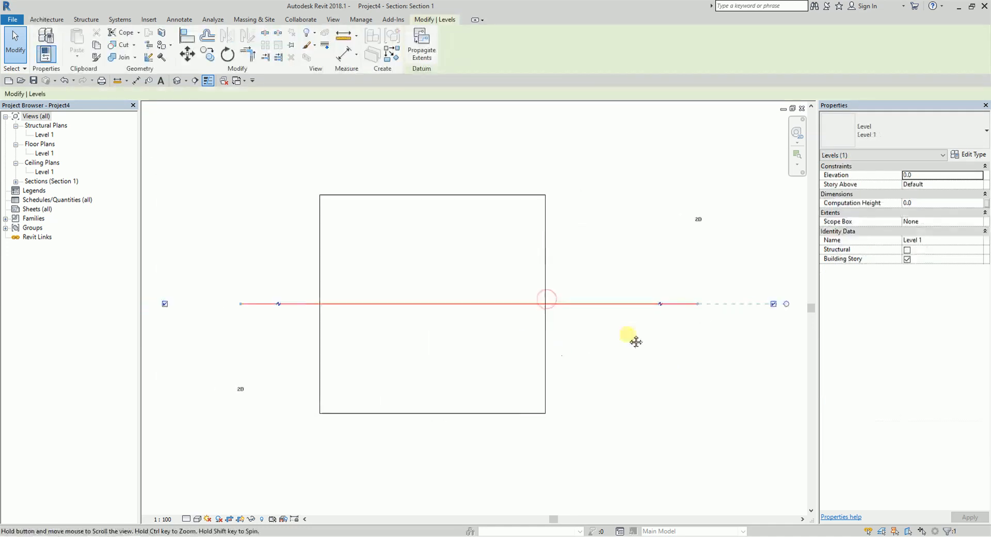
pyautogui.click(434, 195)
pyautogui.moveTo(434, 196); pyautogui.dragTo(434, 149)
pyautogui.click(640, 232)
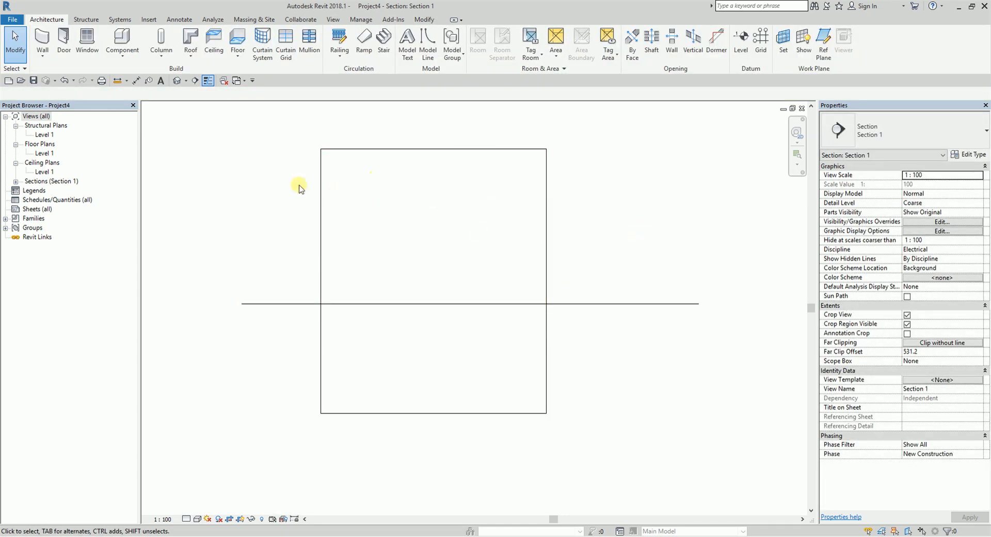
# - Place two new levels with the Level tool by picking the Level 1 line twice with an offset of 4000
pyautogui.click(742, 47)
pyautogui.click(424, 34)
pyautogui.doubleClick(240, 95)
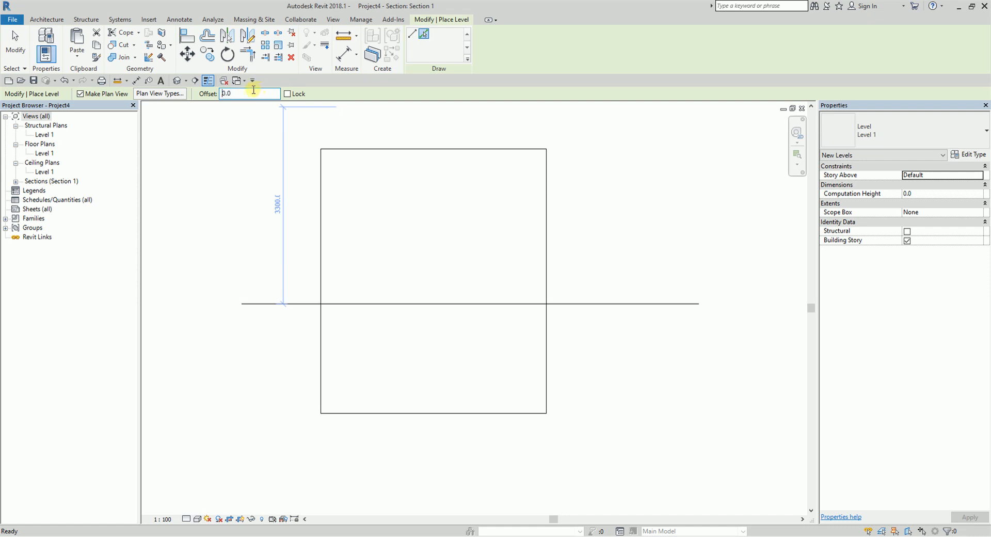
pyautogui.doubleClick(253, 90)
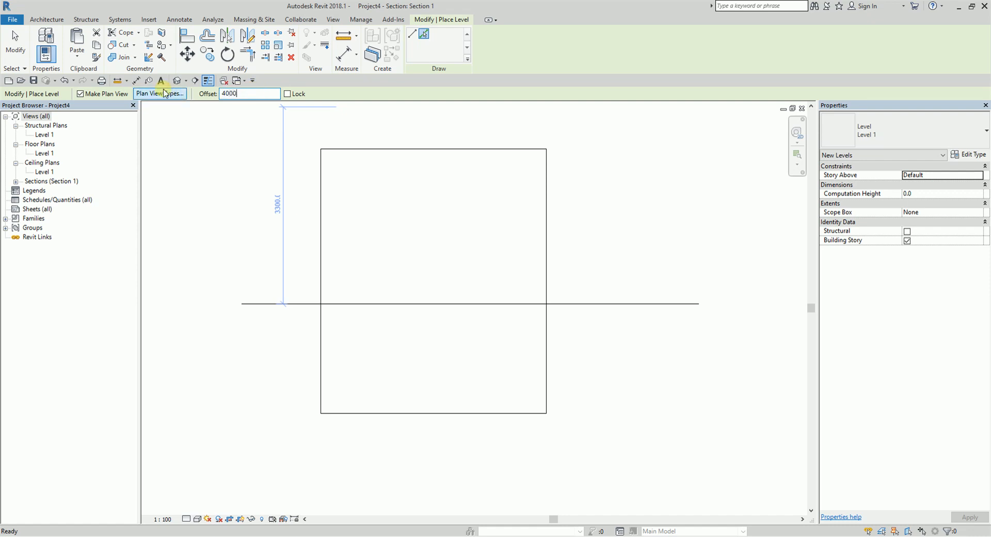
pyautogui.scroll(-3, 618, 306)
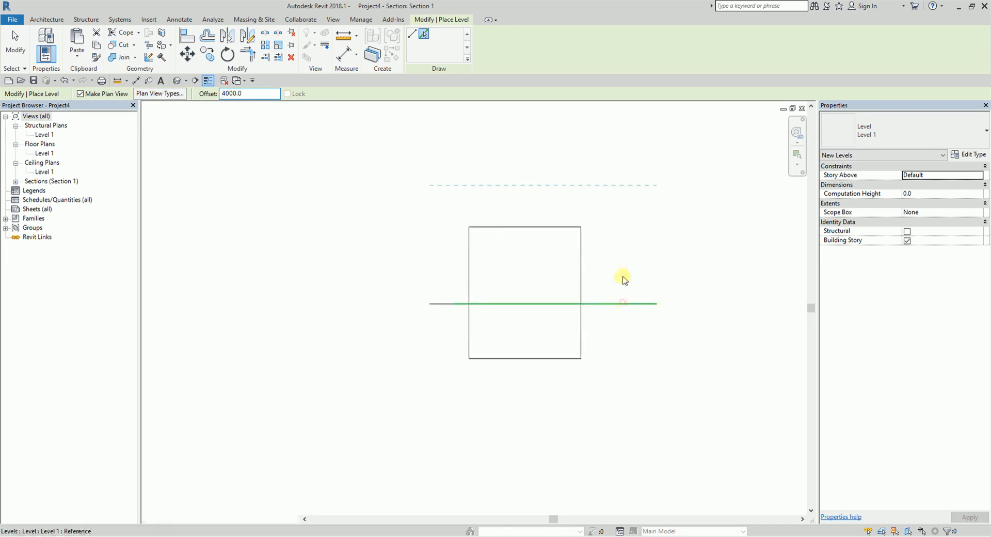
pyautogui.click(625, 300)
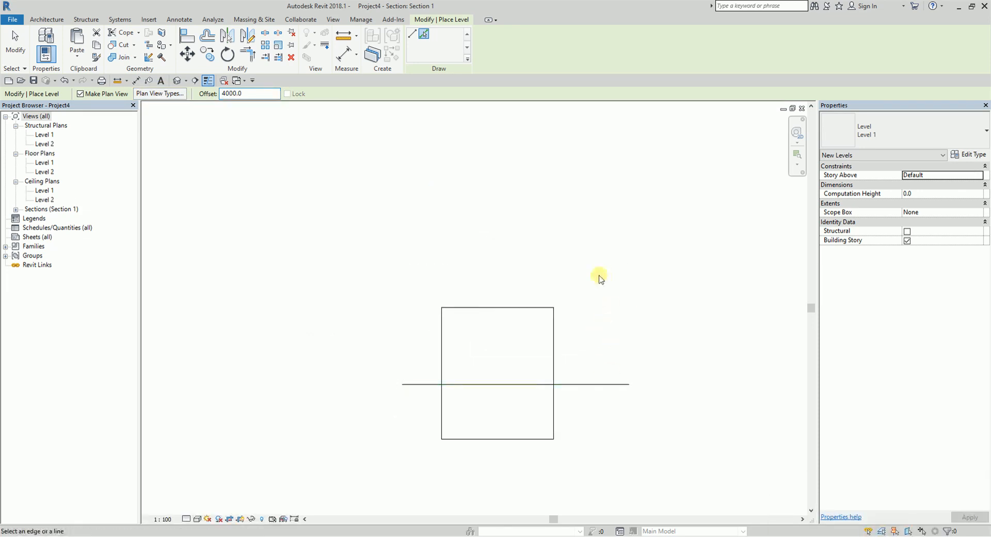
pyautogui.click(599, 385)
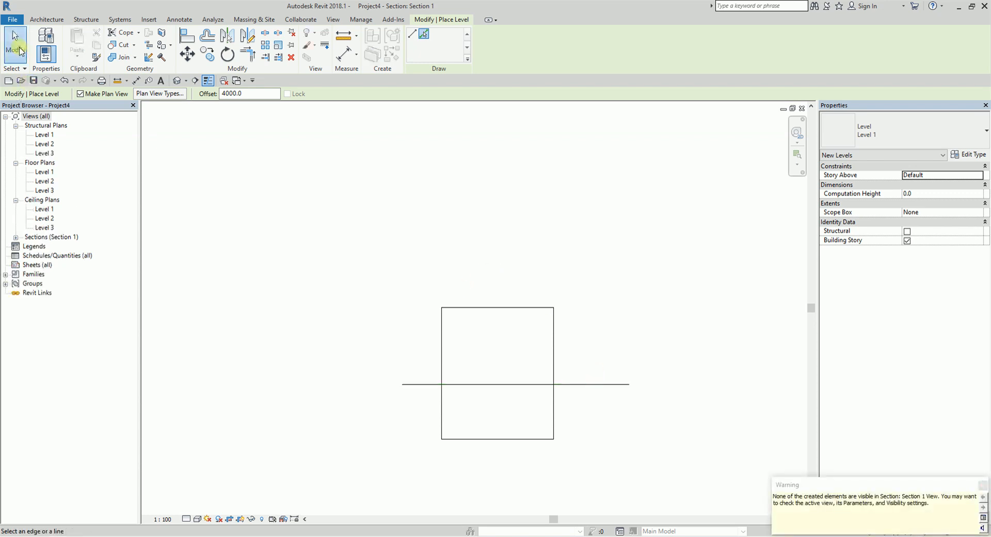
# - Exit level placement, extend the crop region's top edge well above the new level line, and select that level
pyautogui.click(20, 51)
pyautogui.click(533, 309)
pyautogui.moveTo(534, 195); pyautogui.dragTo(557, 138)
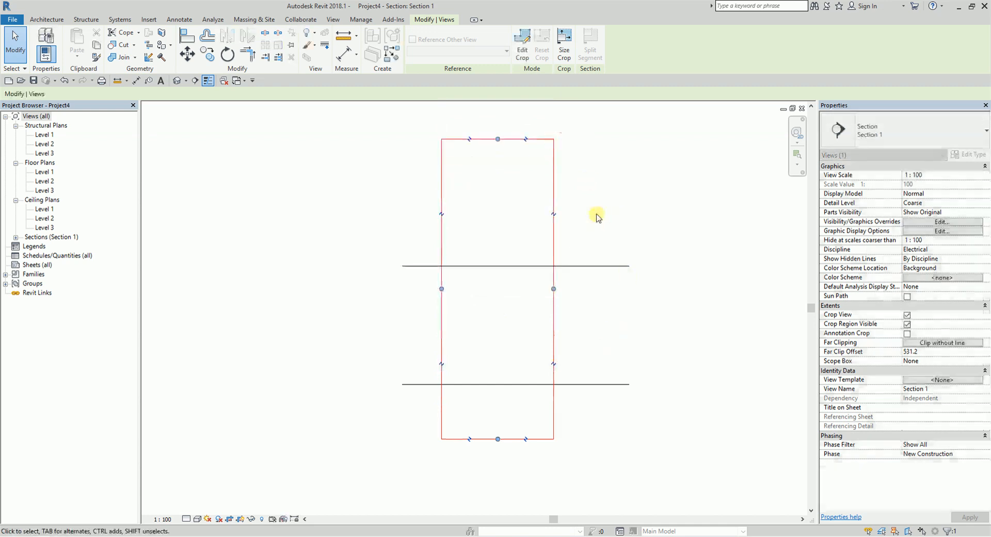
pyautogui.click(596, 268)
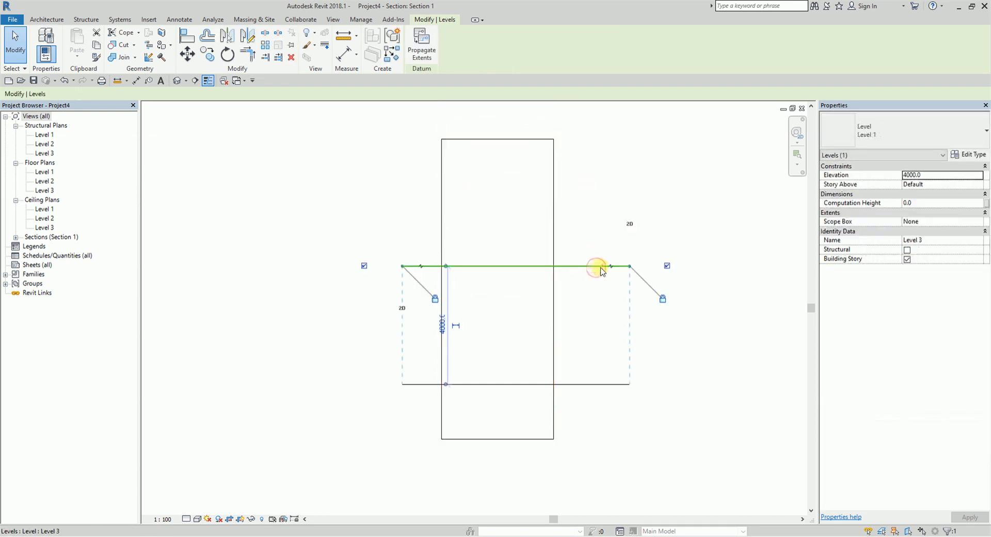
# - Undo the crop extension and the Level 3 placement, then stretch the section crop region's top edge well above the Level 2 line
pyautogui.click(65, 80)
pyautogui.click(65, 81)
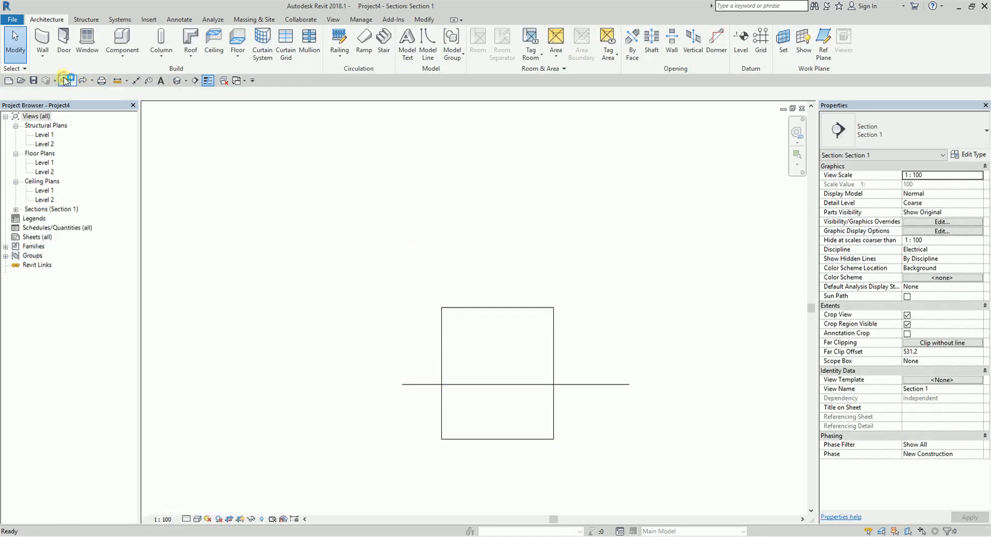
pyautogui.click(491, 308)
pyautogui.moveTo(499, 309); pyautogui.dragTo(551, 141)
pyautogui.click(359, 131)
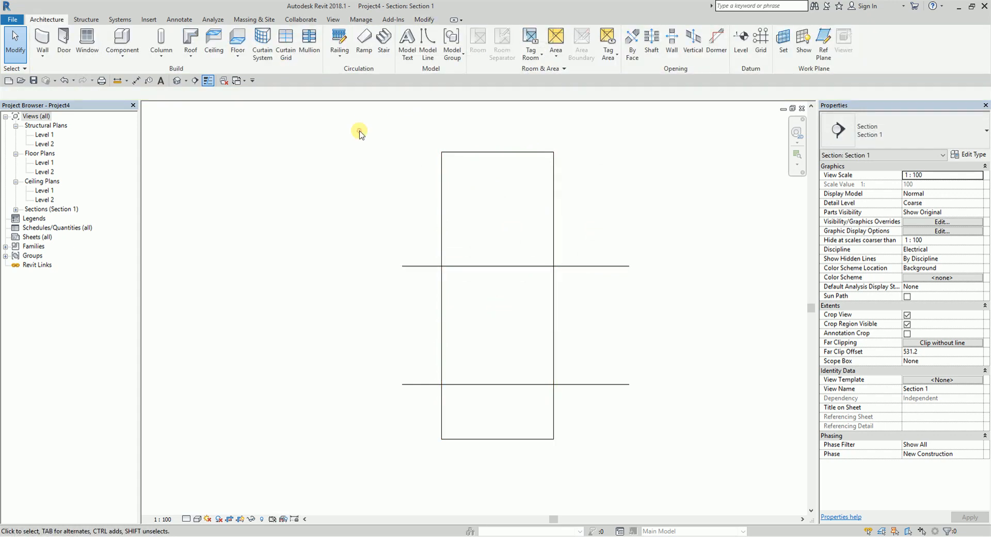
# - Place a new level by picking the Level 2 line with an offset of 4000, then exit the Level tool
pyautogui.click(742, 39)
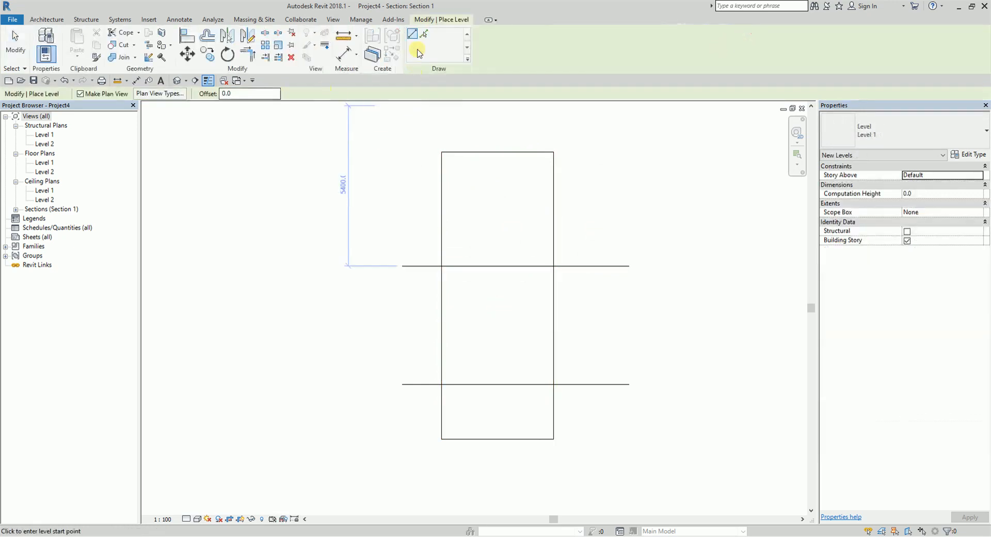
pyautogui.click(424, 35)
pyautogui.doubleClick(250, 93)
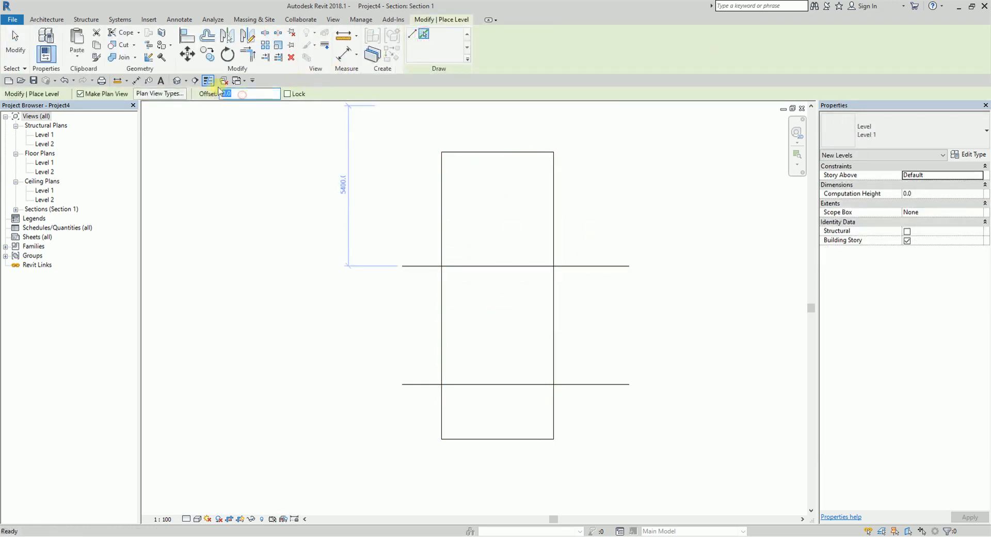
pyautogui.write('4000')
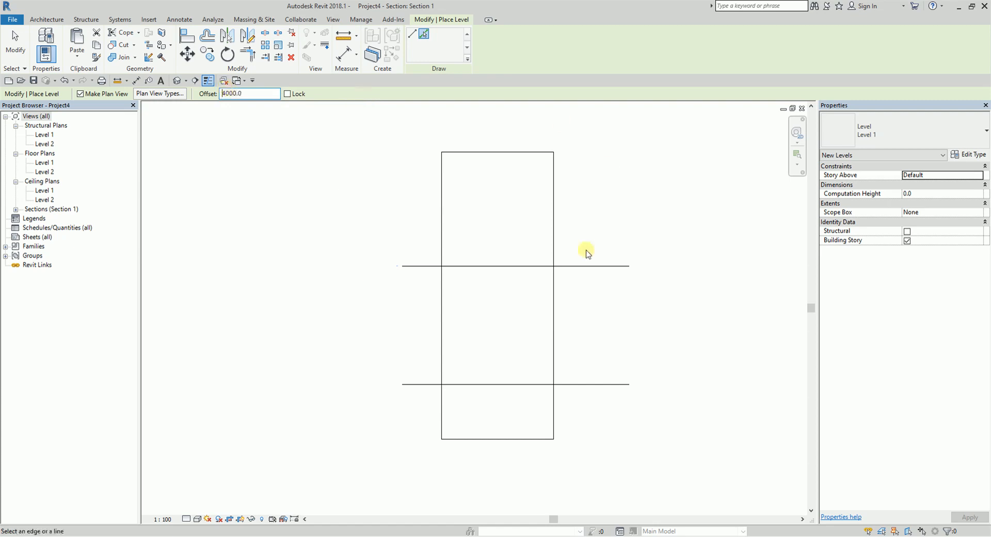
pyautogui.click(587, 265)
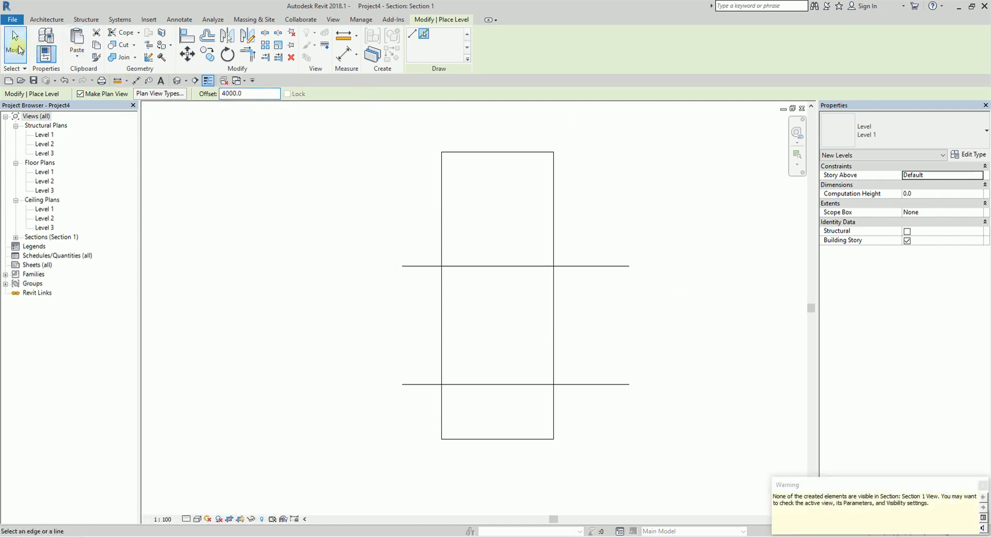
pyautogui.click(15, 41)
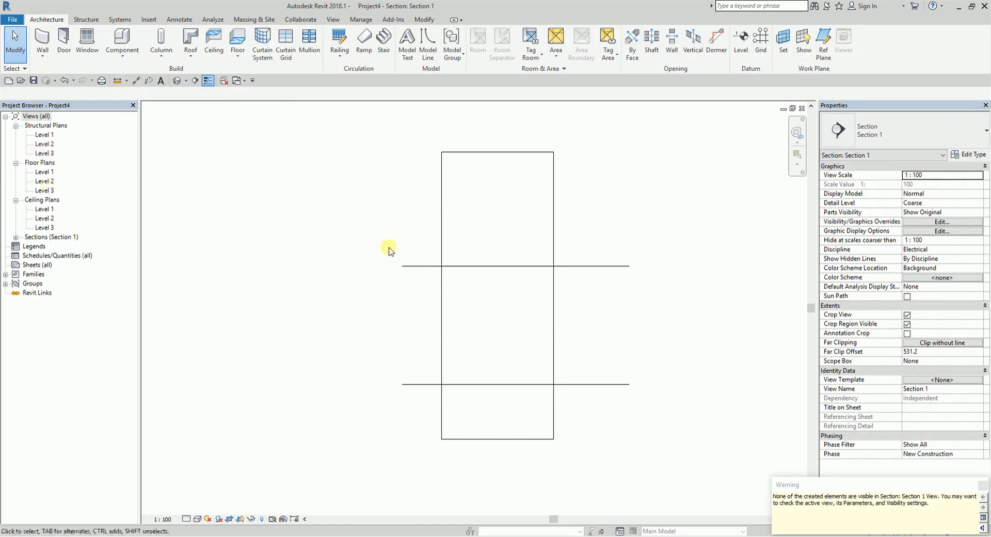
# - Stretch the top edge of the section view's crop region above the newly placed level and deselect it
pyautogui.click(517, 152)
pyautogui.moveTo(516, 152); pyautogui.dragTo(516, 264, button='middle')
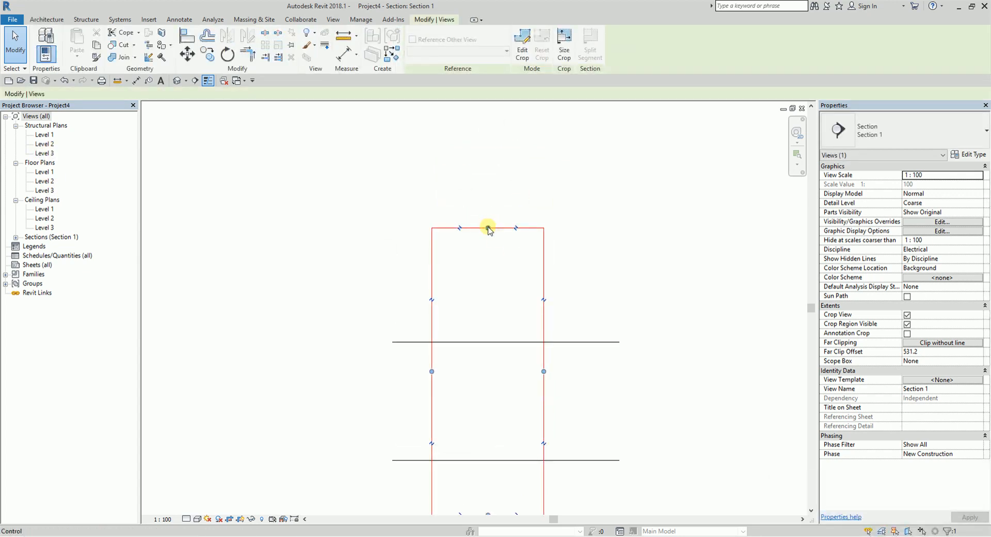
pyautogui.moveTo(488, 228); pyautogui.dragTo(489, 122)
pyautogui.click(686, 180)
pyautogui.scroll(-2, 507, 225)
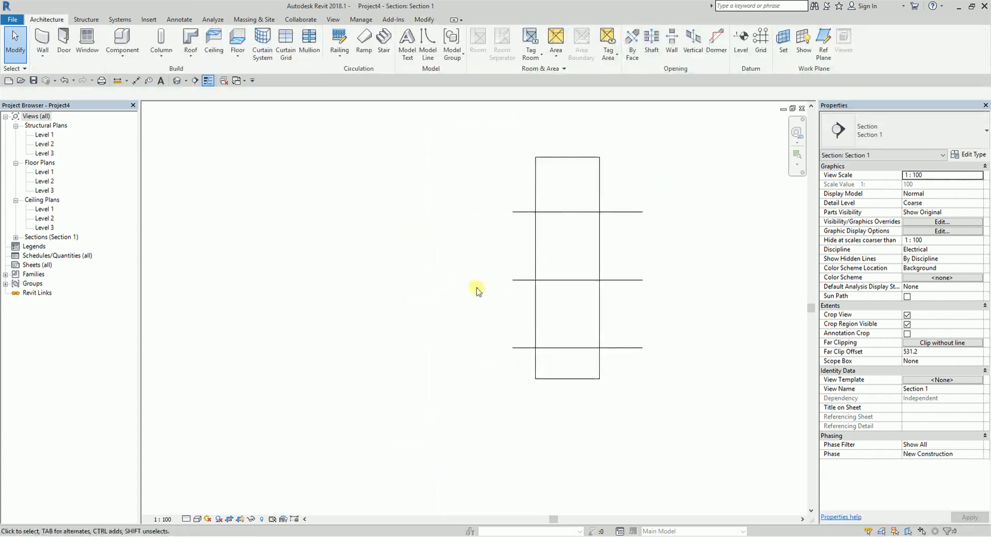
# - Open the Level 1 structural plan and hide the section line in that view
pyautogui.click(45, 135)
pyautogui.doubleClick(46, 135)
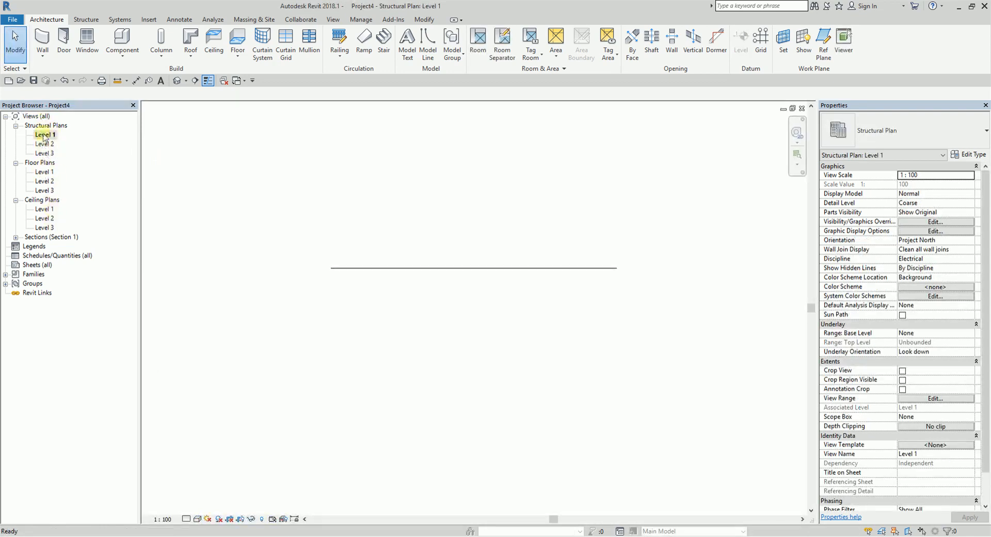
pyautogui.click(509, 278)
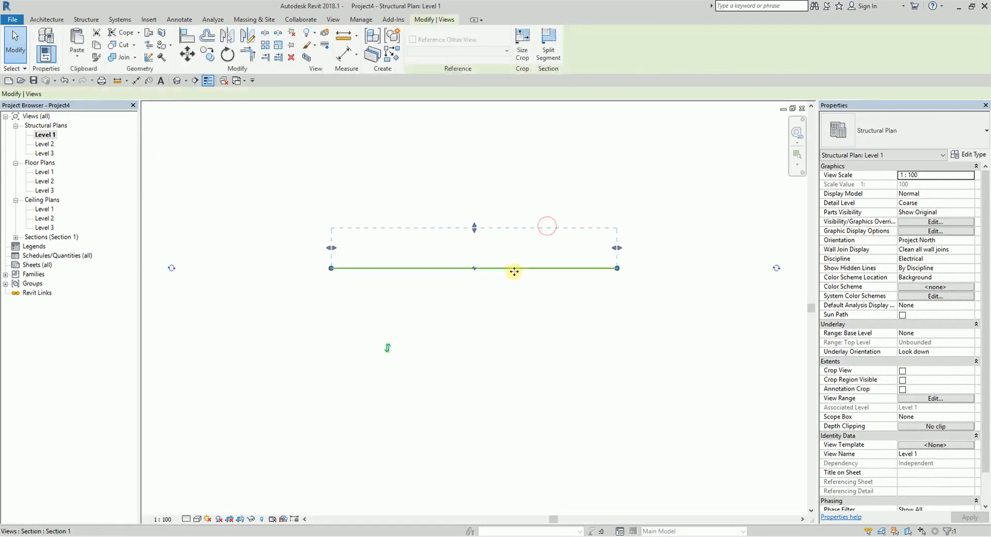
pyautogui.rightClick(517, 267)
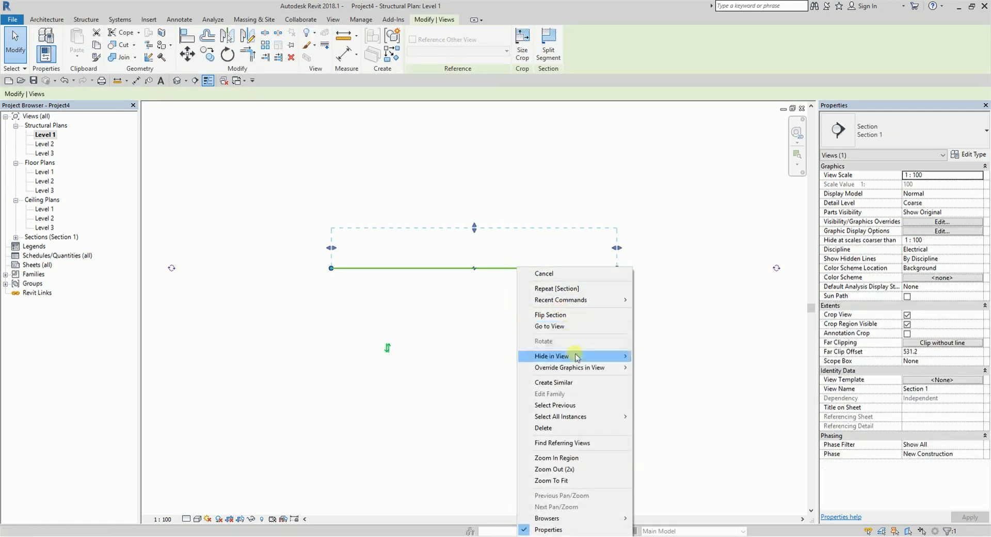
pyautogui.moveTo(577, 357)
pyautogui.click(671, 357)
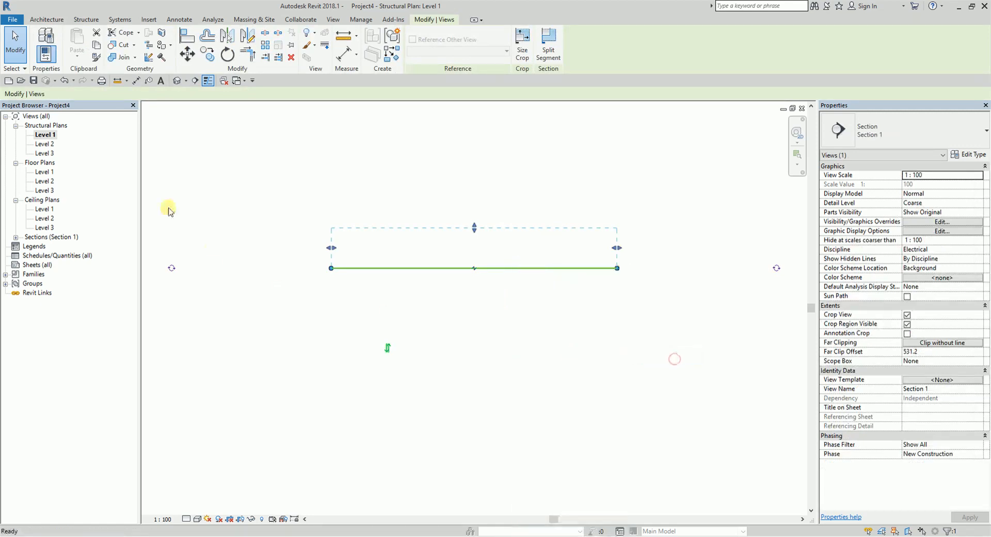
pyautogui.click(235, 158)
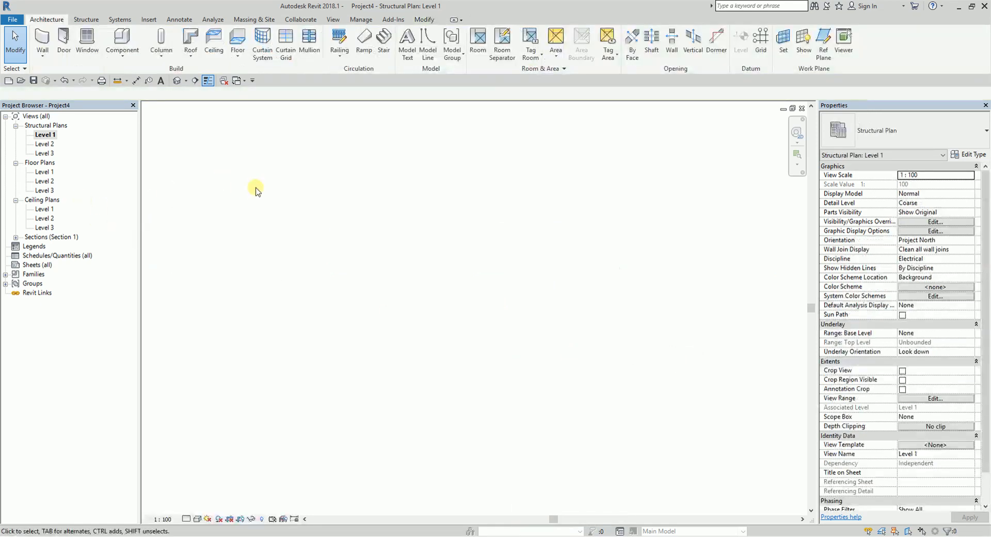
pyautogui.click(280, 192)
# - Delete the Level 1, Level 2 and Level 3 structural plan views from the project
pyautogui.click(44, 134)
pyautogui.keyDown('shift'); pyautogui.click(44, 153); pyautogui.keyUp('shift')
pyautogui.rightClick(48, 142)
pyautogui.click(72, 187)
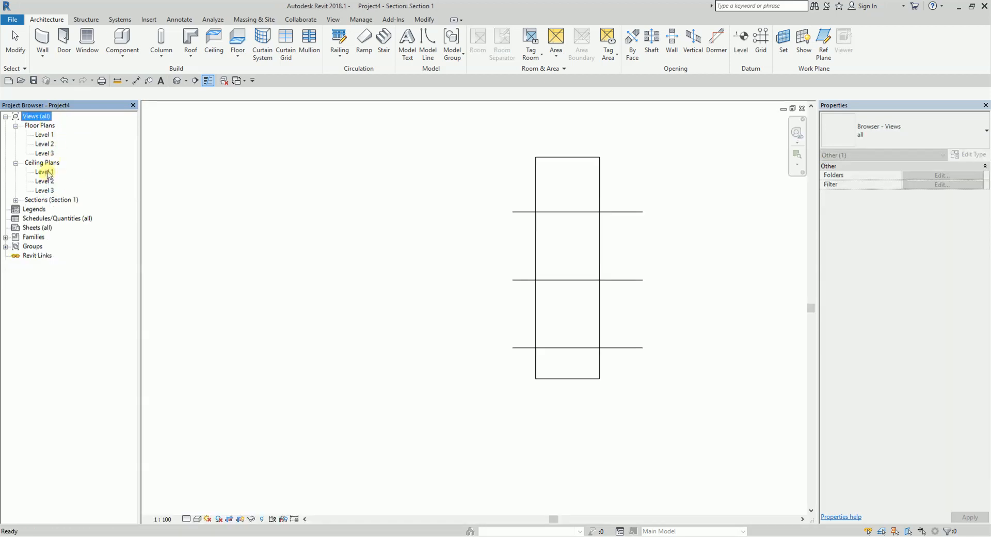
# - Delete the Level 1, Level 2 and Level 3 ceiling plan views from the project
pyautogui.click(45, 172)
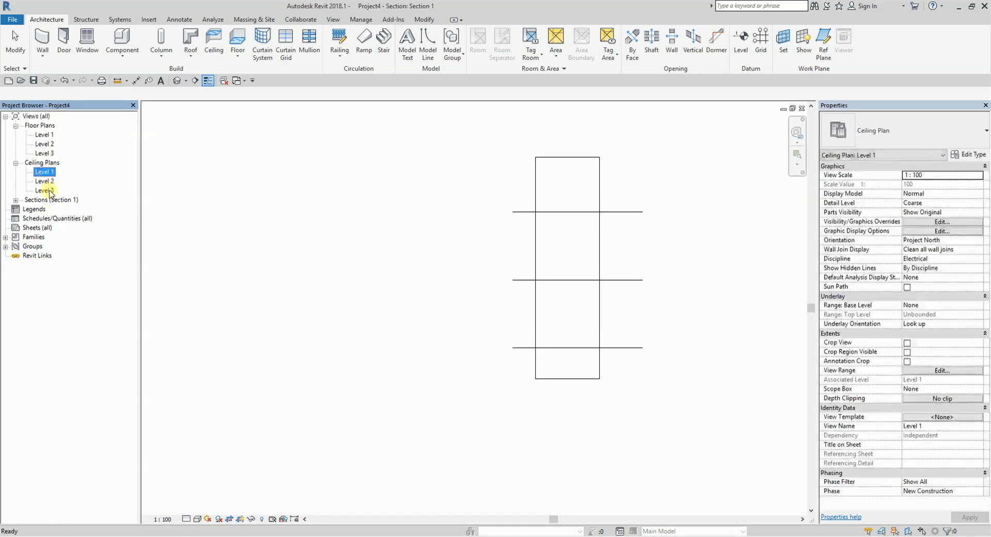
pyautogui.keyDown('shift'); pyautogui.click(50, 191); pyautogui.keyUp('shift')
pyautogui.rightClick(47, 179)
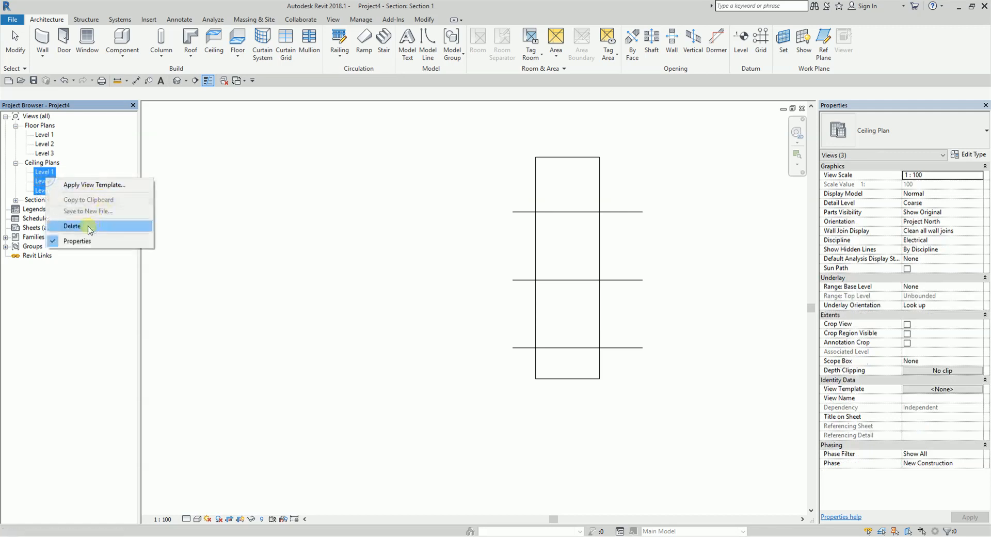
pyautogui.click(72, 226)
pyautogui.click(49, 136)
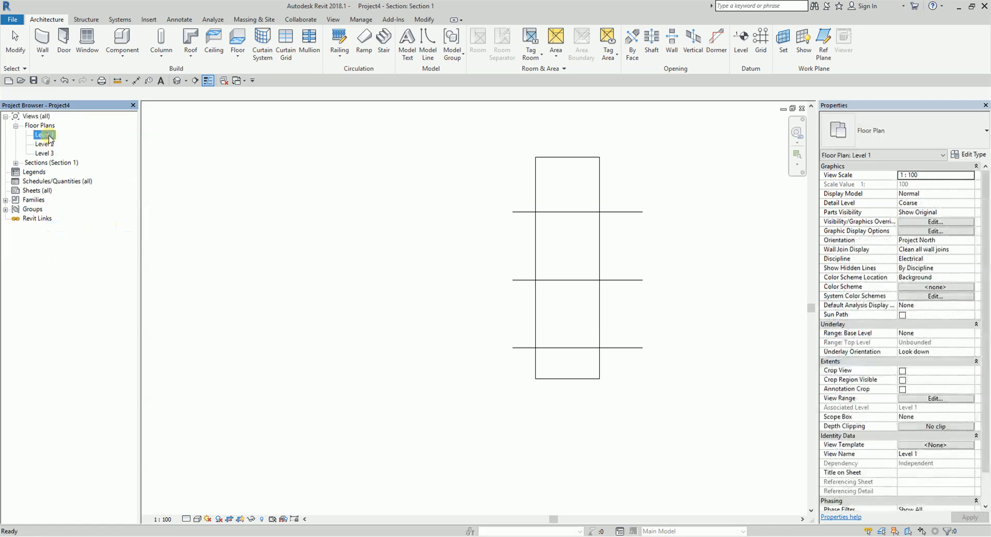
pyautogui.click(49, 137)
pyautogui.click(124, 145)
pyautogui.click(45, 136)
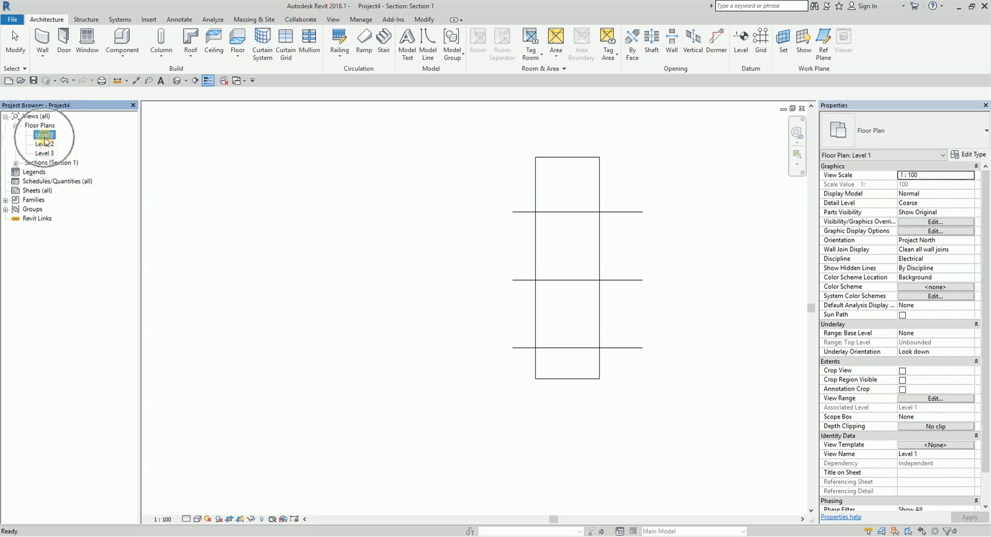
pyautogui.rightClick(45, 138)
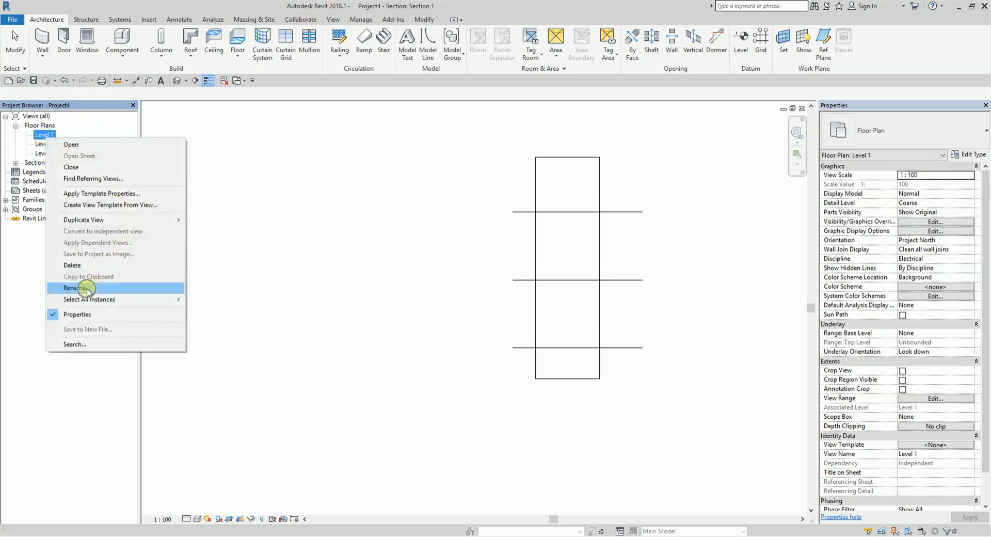
pyautogui.click(87, 289)
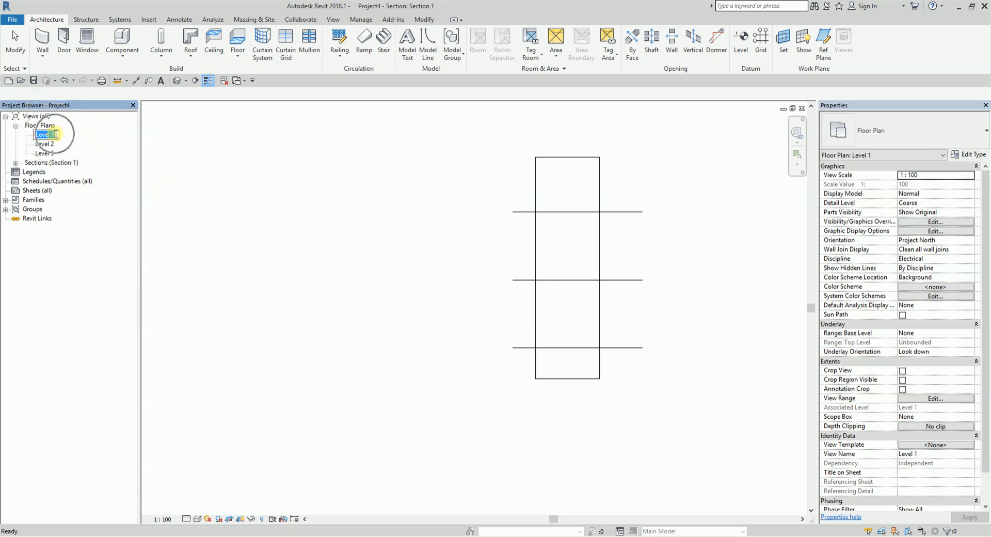
pyautogui.click(48, 145)
# - Rename the Level 1 floor plan to "Level 1 - HVAC" without renaming the corresponding level and views
pyautogui.click(46, 135)
pyautogui.rightClick(45, 138)
pyautogui.click(88, 284)
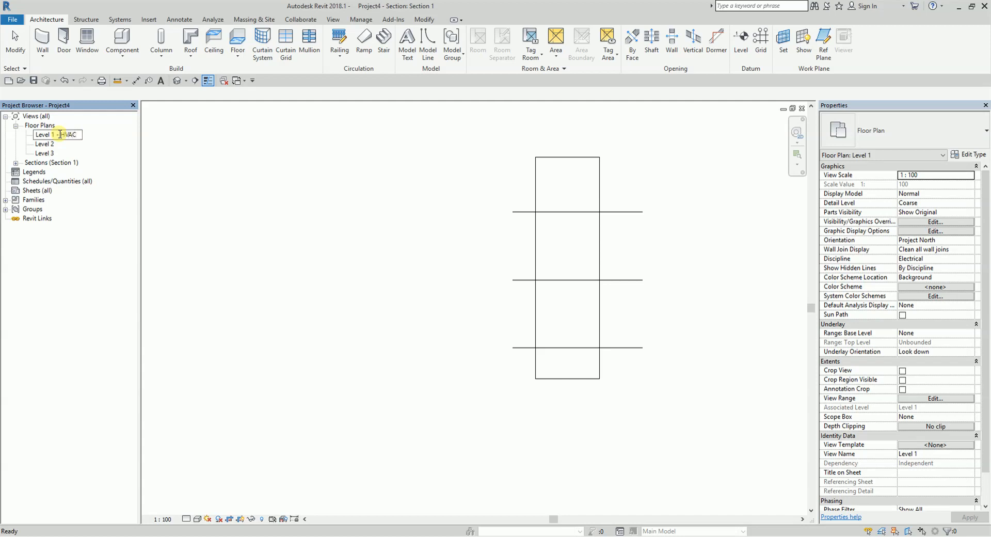
pyautogui.press('Return')
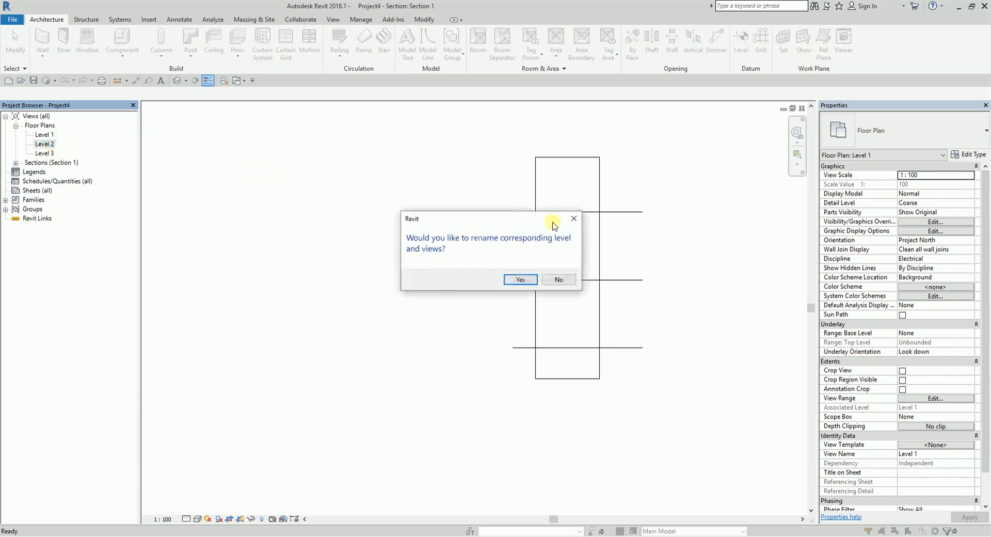
pyautogui.click(555, 280)
# - Rename the Level 2 floor plan to "Level 2 - HVAC" without renaming the corresponding level and views
pyautogui.click(48, 147)
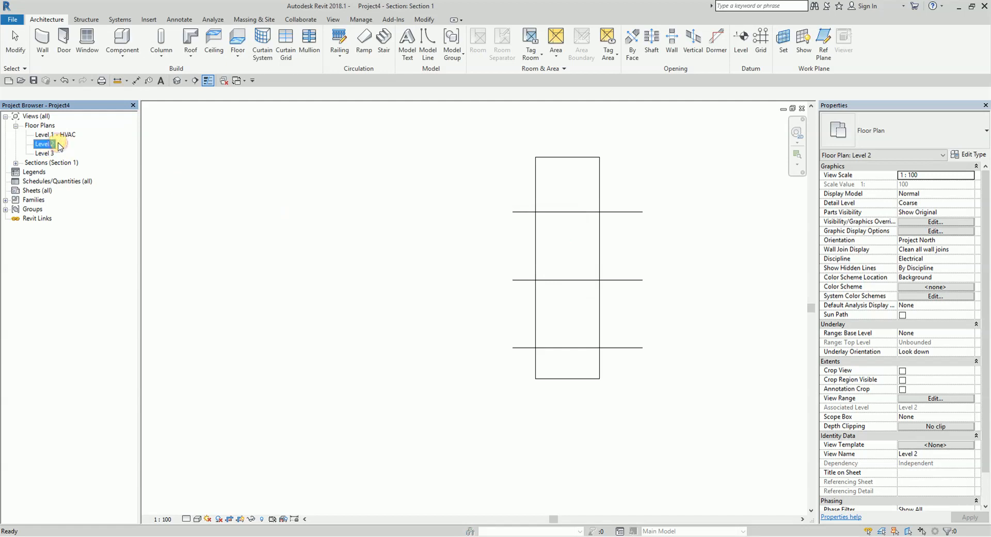
pyautogui.doubleClick(53, 145)
pyautogui.click(54, 149)
pyautogui.click(56, 147)
pyautogui.click(58, 144)
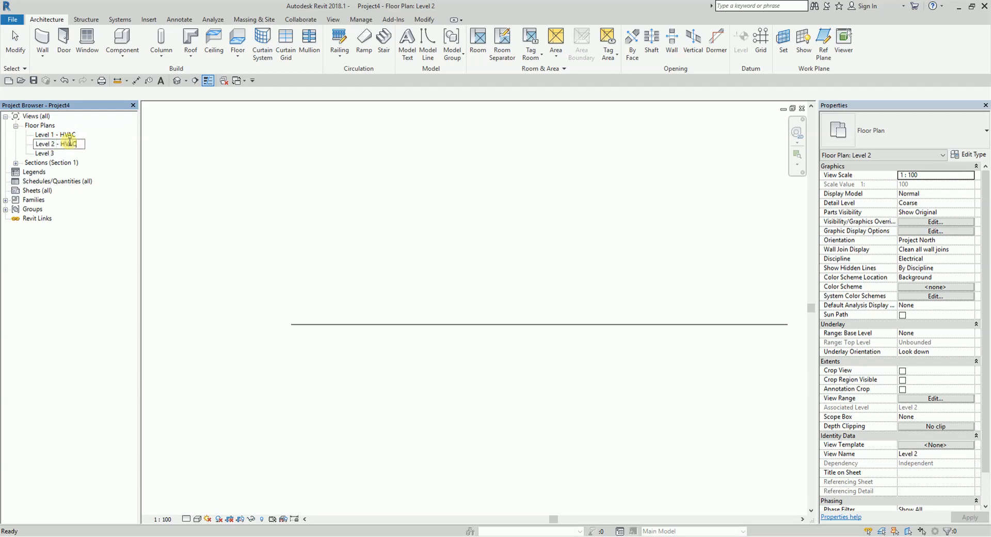
pyautogui.press('Return')
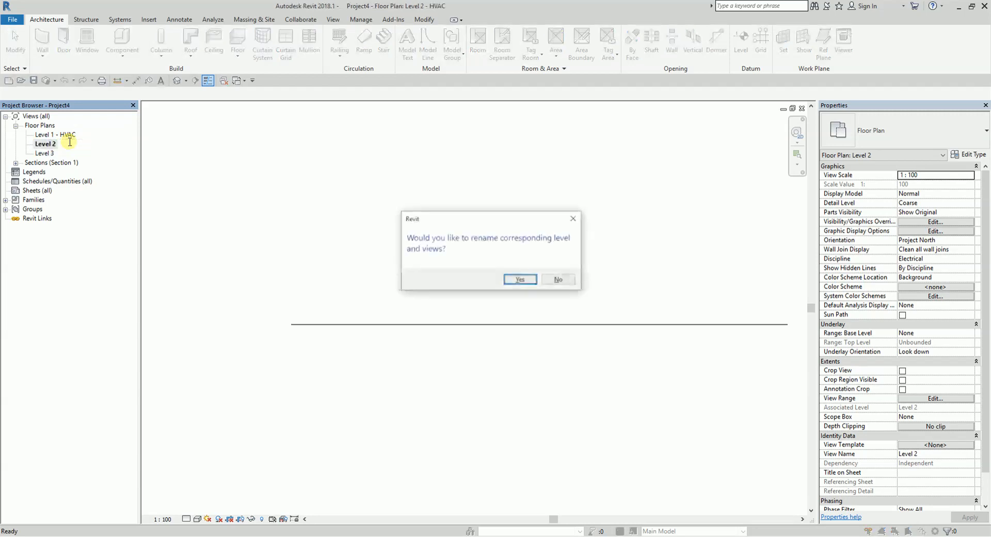
pyautogui.click(559, 280)
# - Copy the "Level 2 - HVAC" view name and try to apply it unchanged to the Level 3 floor plan
pyautogui.click(60, 144)
pyautogui.hotkey('ctrl', 'c')
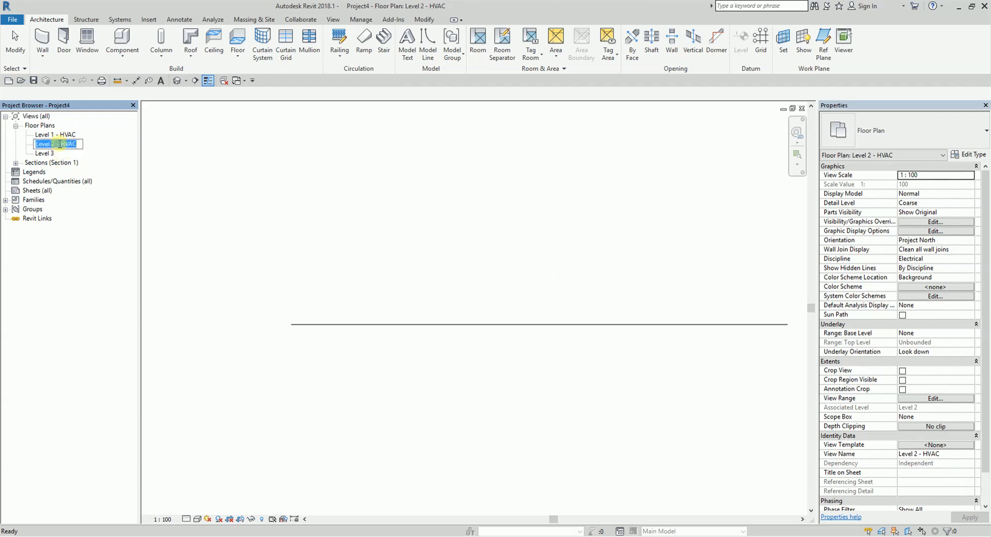
pyautogui.click(45, 153)
pyautogui.click(44, 153)
pyautogui.hotkey('ctrl', 'v')
pyautogui.press('Return')
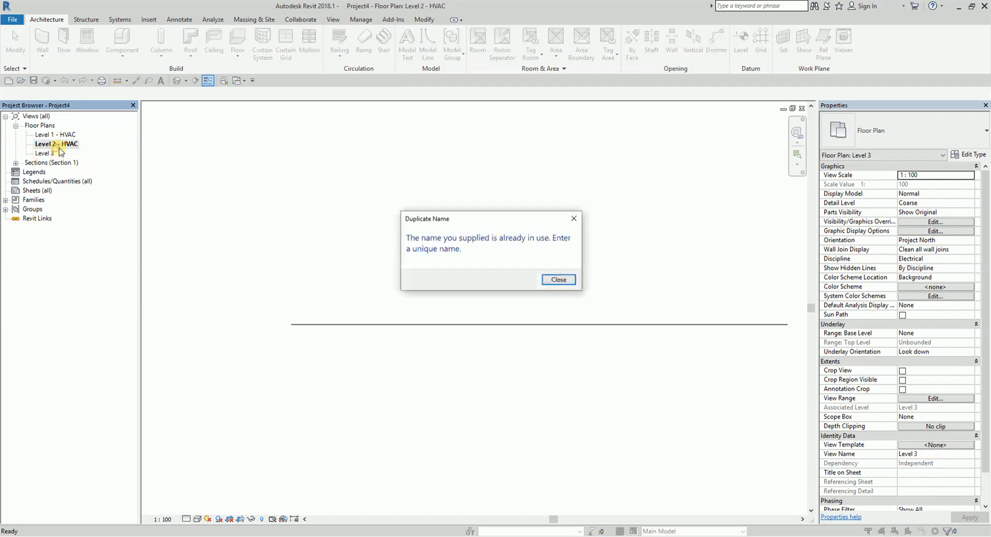
pyautogui.click(556, 279)
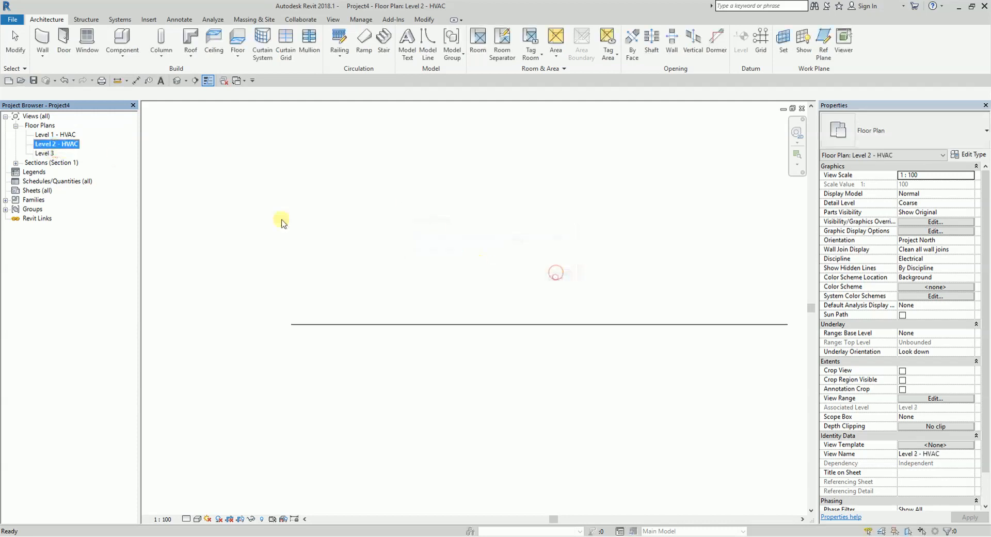
# - Rename the Level 3 floor plan to "Level 3 - HVAC" from the copied name, without renaming the corresponding level and views
pyautogui.click(68, 153)
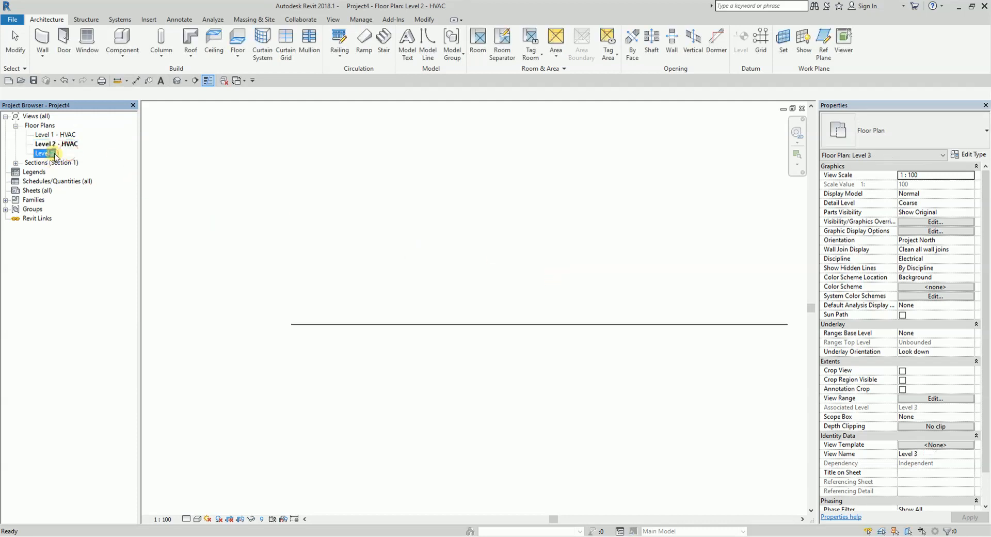
pyautogui.hotkey('ctrl', 'v')
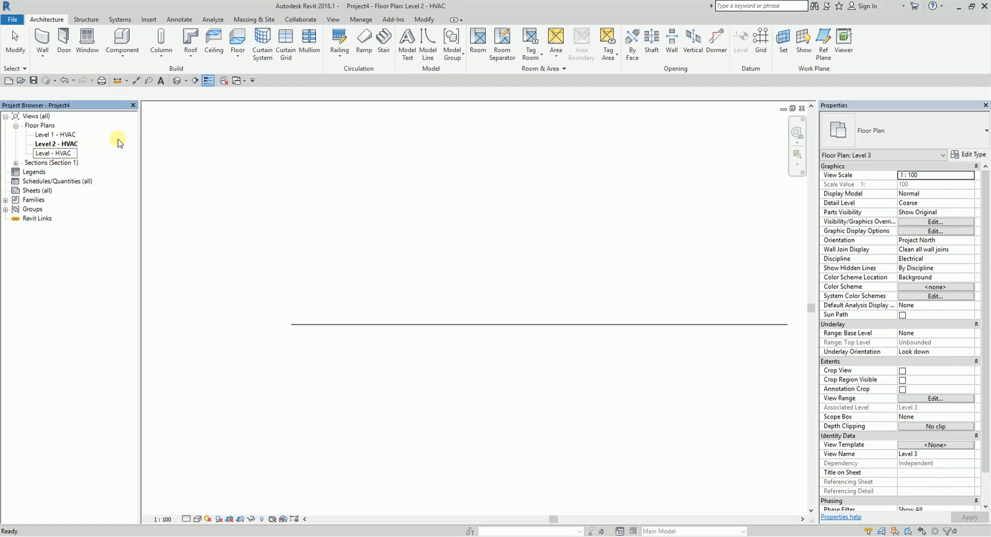
pyautogui.press('Return')
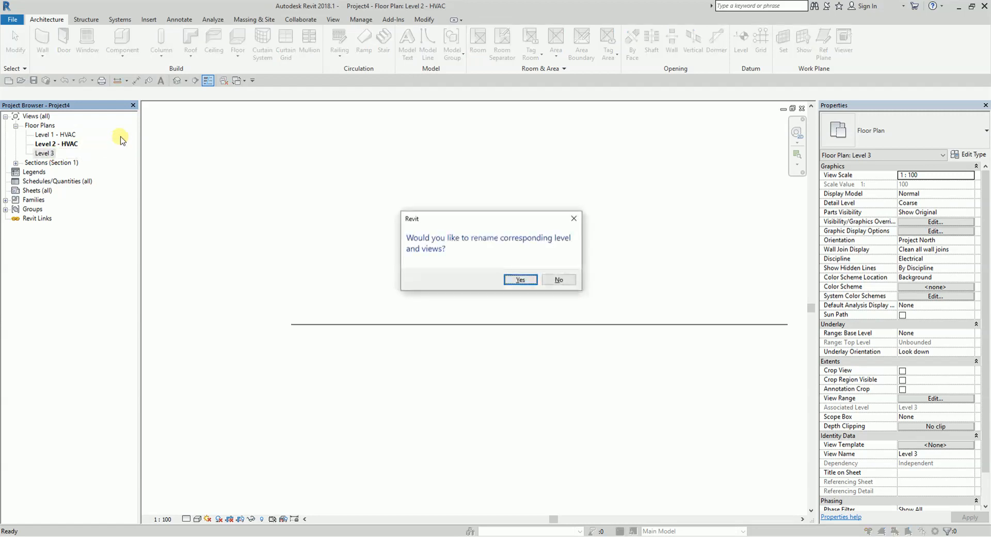
pyautogui.click(561, 281)
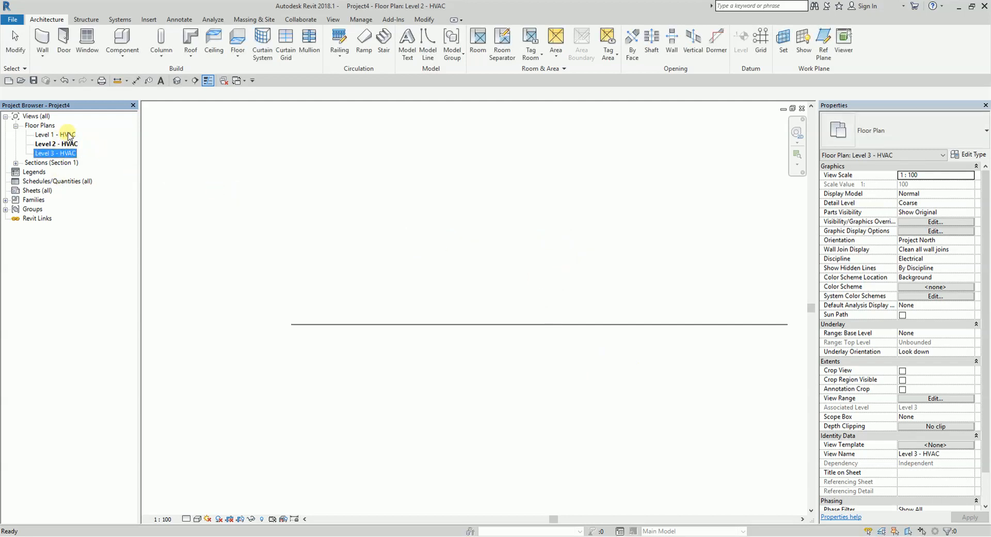
# - Duplicate the Level 1 - HVAC, Level 2 - HVAC and Level 3 - HVAC floor plans as independent views without detailing
pyautogui.rightClick(68, 136)
pyautogui.moveTo(141, 213)
pyautogui.click(242, 216)
pyautogui.rightClick(61, 153)
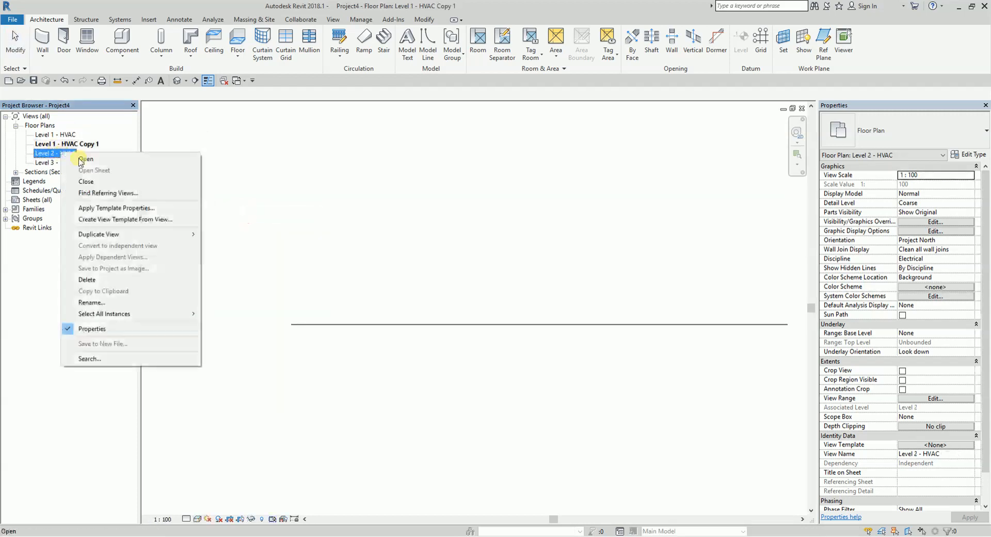
pyautogui.moveTo(191, 234)
pyautogui.click(222, 231)
pyautogui.click(69, 171)
pyautogui.rightClick(68, 172)
pyautogui.click(156, 253)
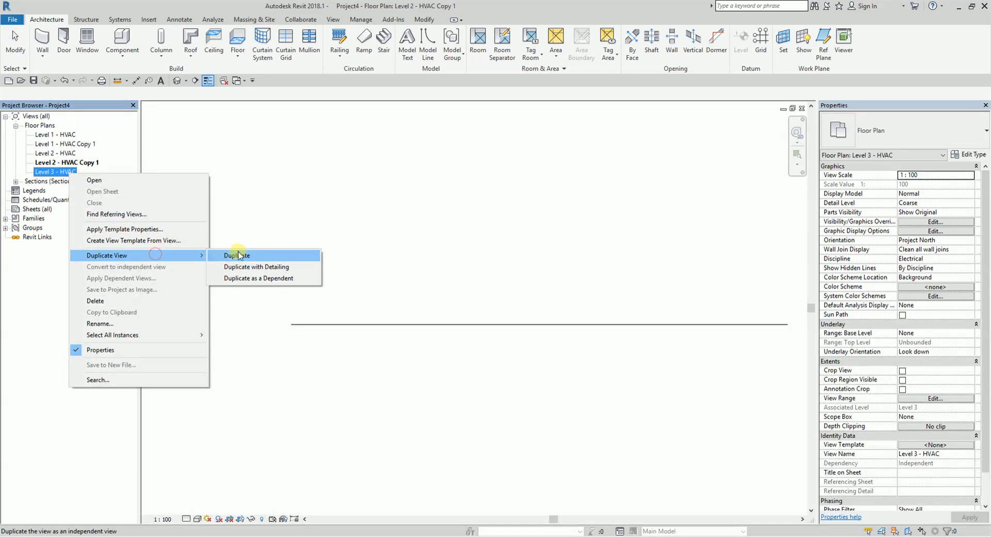
pyautogui.click(238, 251)
# - Rename the duplicated Level 1 HVAC floor plan to "Level 1 - Power"
pyautogui.rightClick(62, 145)
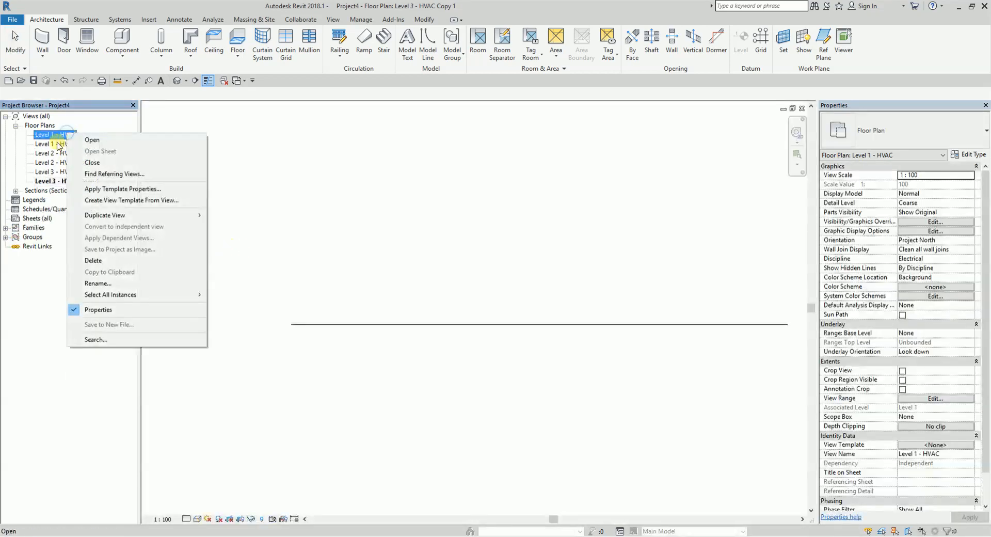
pyautogui.press('Escape')
pyautogui.rightClick(62, 145)
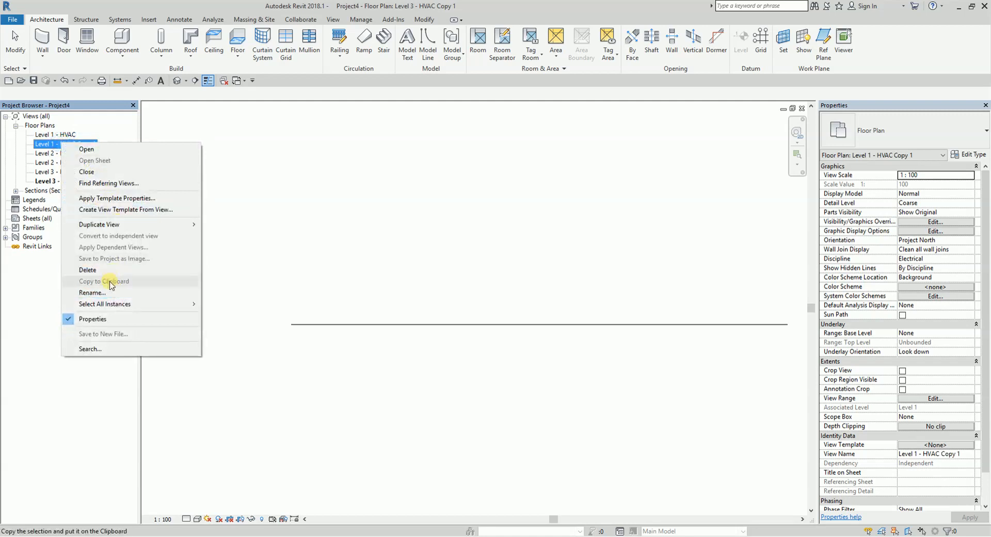
pyautogui.click(110, 293)
pyautogui.doubleClick(72, 145)
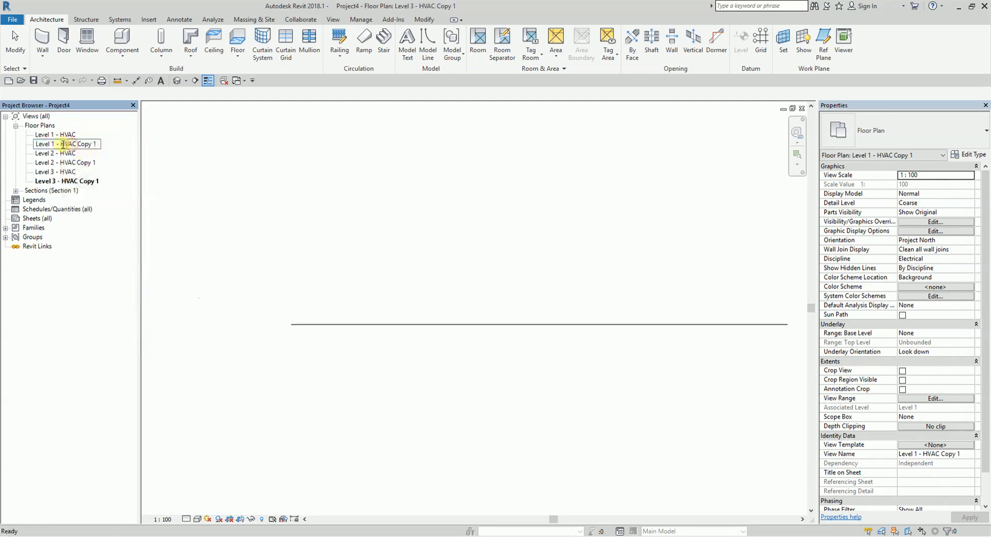
pyautogui.moveTo(73, 144); pyautogui.dragTo(124, 134)
pyautogui.write('Power')
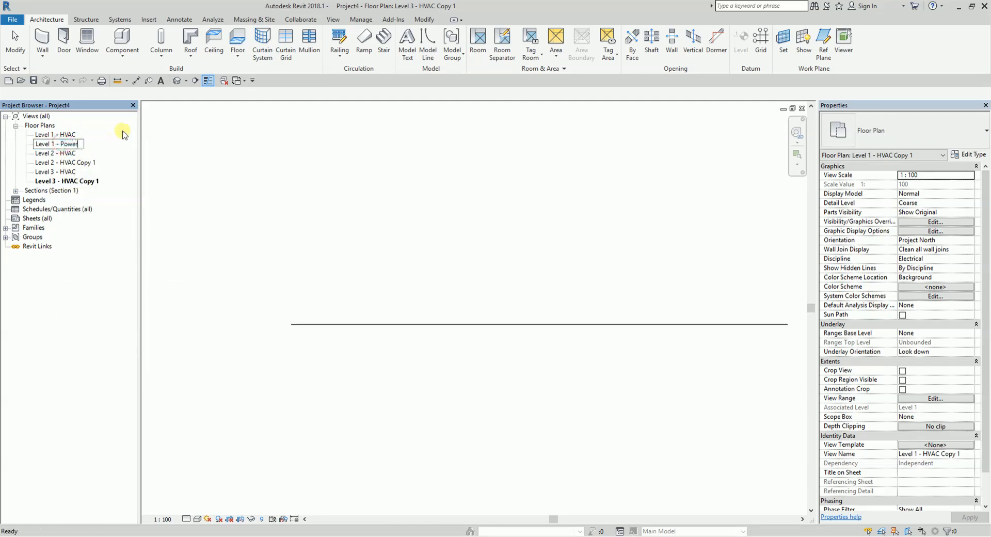
pyautogui.press('Return')
# - Rename the duplicated Level 2 HVAC floor plan to "Level 2 - Power"
pyautogui.click(80, 163)
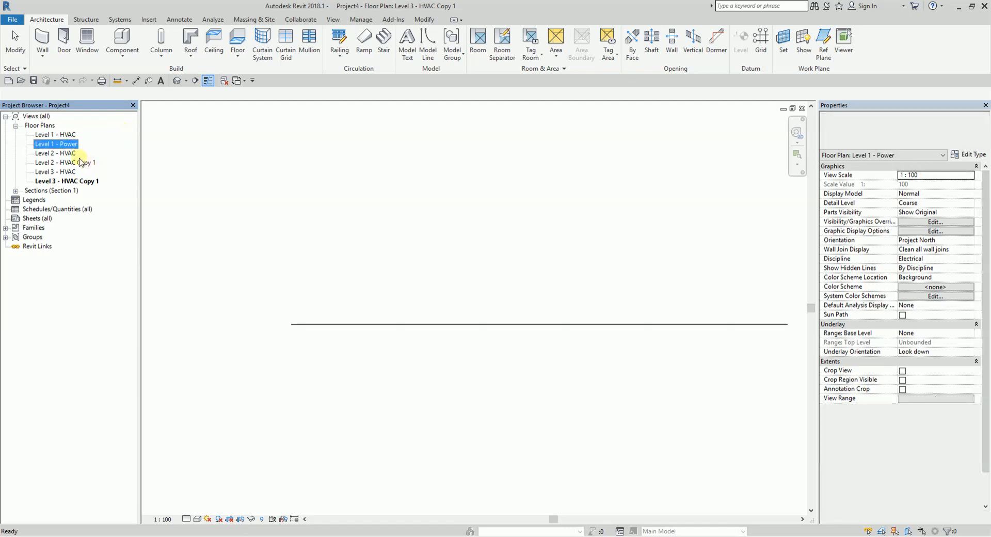
pyautogui.click(80, 162)
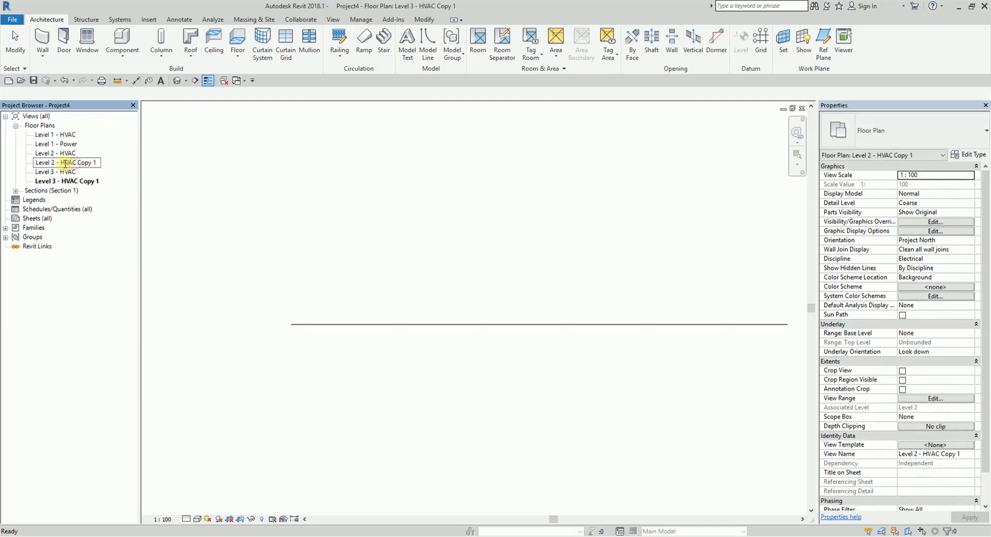
pyautogui.moveTo(63, 162); pyautogui.dragTo(133, 152)
pyautogui.click(98, 166)
# - Rename the duplicated Level 3 HVAC floor plan to "Level 3 - Power"
pyautogui.click(79, 181)
pyautogui.press('F2')
pyautogui.click(79, 182)
pyautogui.moveTo(62, 181); pyautogui.dragTo(161, 184)
pyautogui.write('Power')
pyautogui.press('Return')
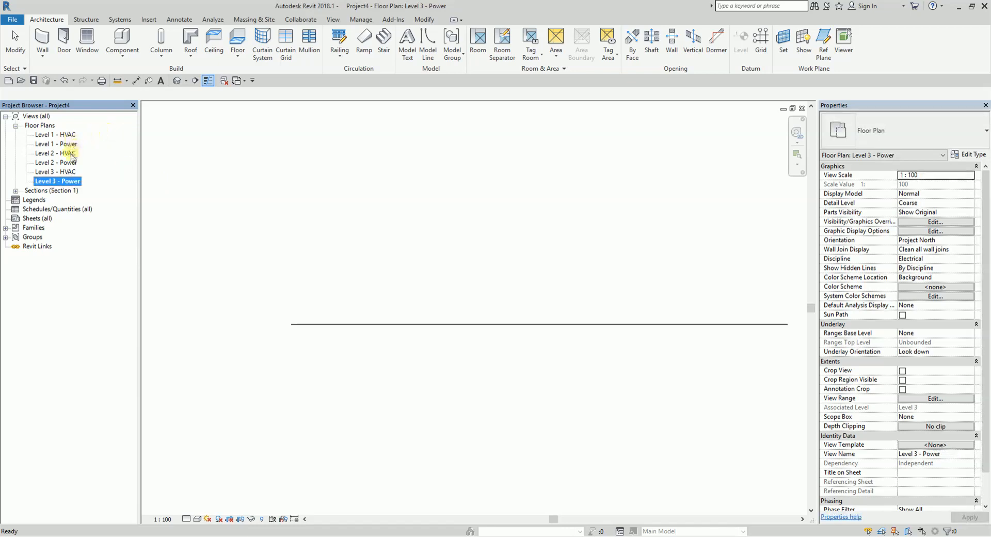
# - Duplicate the HVAC floor plans of Levels 1, 2 and 3 once more, without detailing
pyautogui.rightClick(67, 136)
pyautogui.moveTo(185, 216)
pyautogui.click(220, 217)
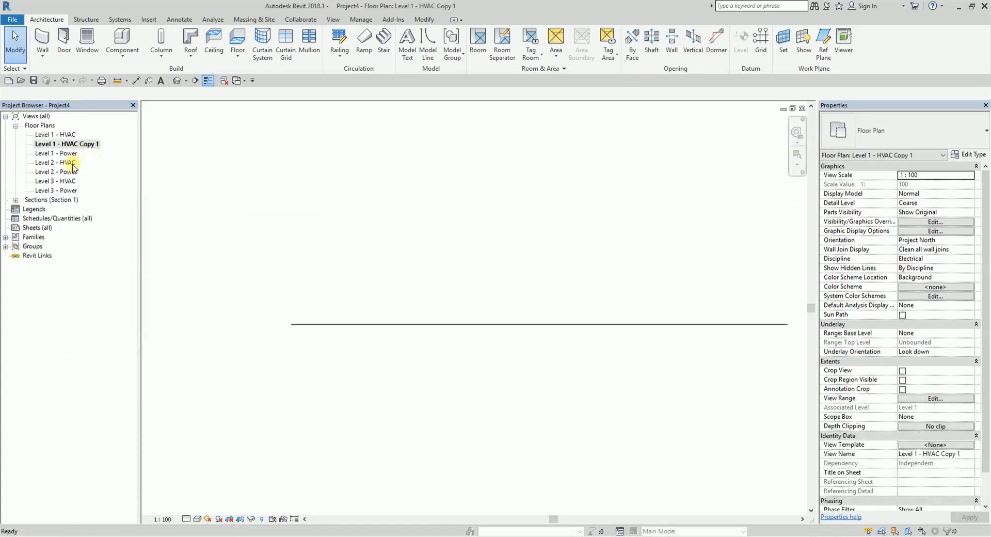
pyautogui.rightClick(69, 162)
pyautogui.moveTo(191, 245)
pyautogui.click(229, 244)
pyautogui.rightClick(74, 195)
pyautogui.moveTo(200, 272)
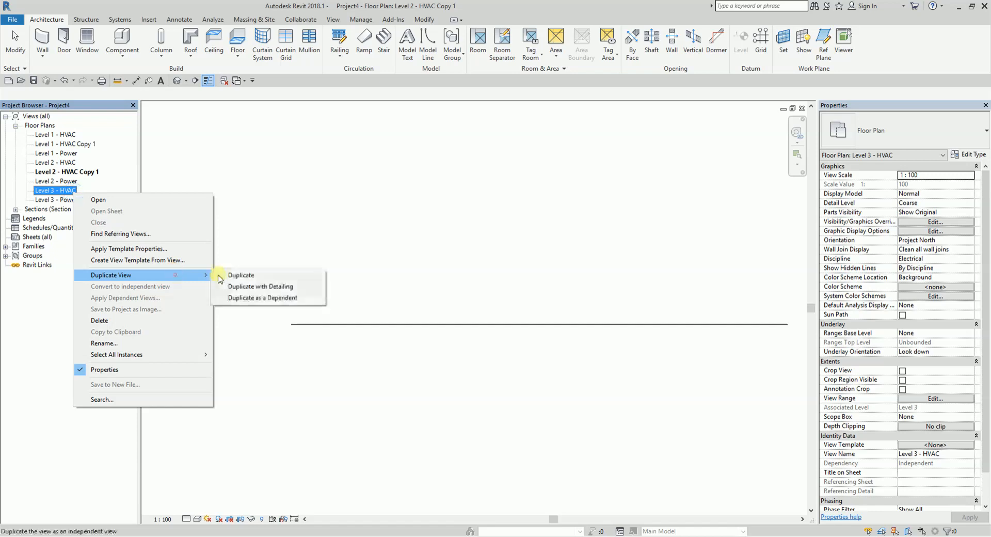
pyautogui.click(250, 274)
# - Rename the new copy of the Level 1 HVAC floor plan to "Level 1 - Plumbing"
pyautogui.click(71, 143)
pyautogui.click(64, 144)
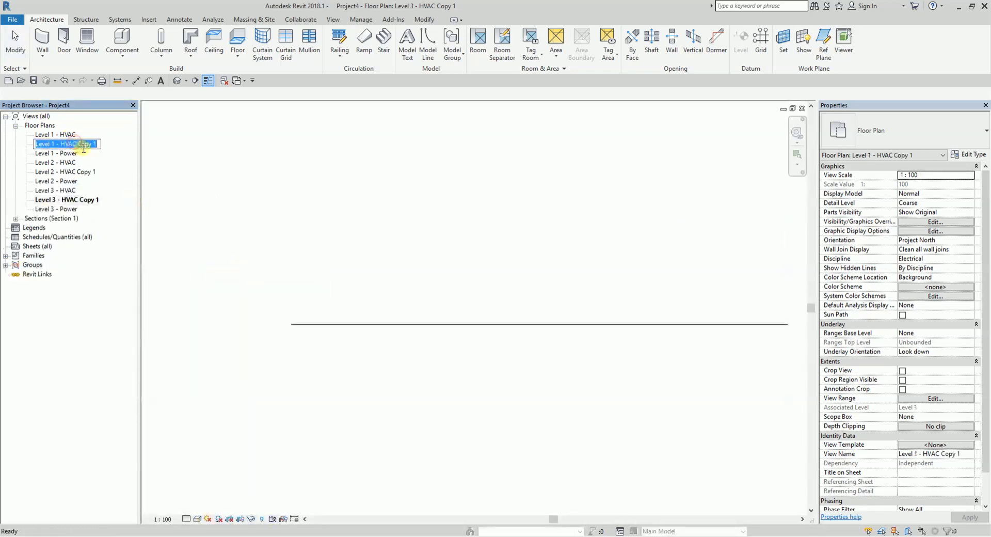
pyautogui.moveTo(63, 144); pyautogui.dragTo(148, 142)
pyautogui.write('Plumbing')
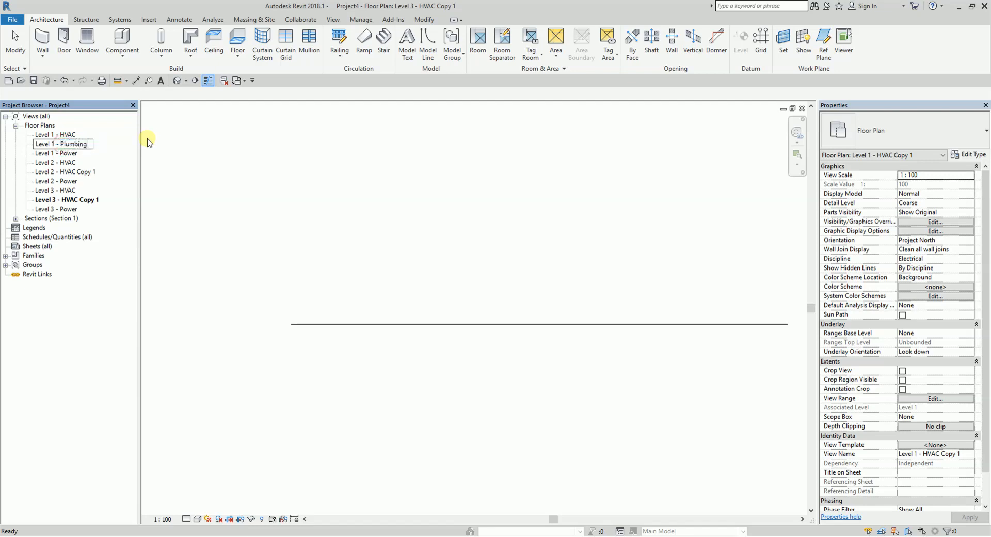
pyautogui.press('Return')
# - Rename the new copy of the Level 2 HVAC floor plan to "Level 2 - Plumbing"
pyautogui.click(77, 173)
pyautogui.click(78, 173)
pyautogui.click(77, 174)
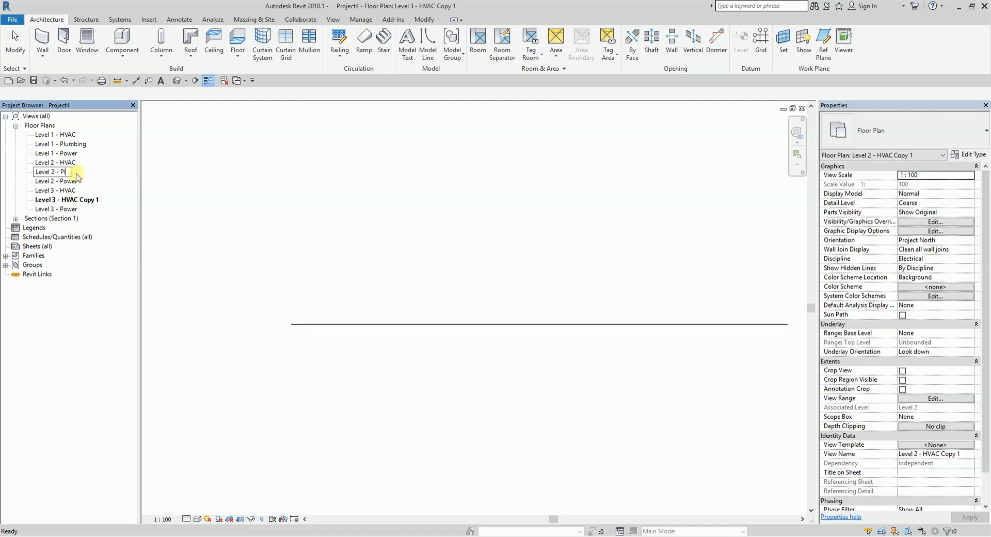
pyautogui.write('Plumbing')
pyautogui.press('Return')
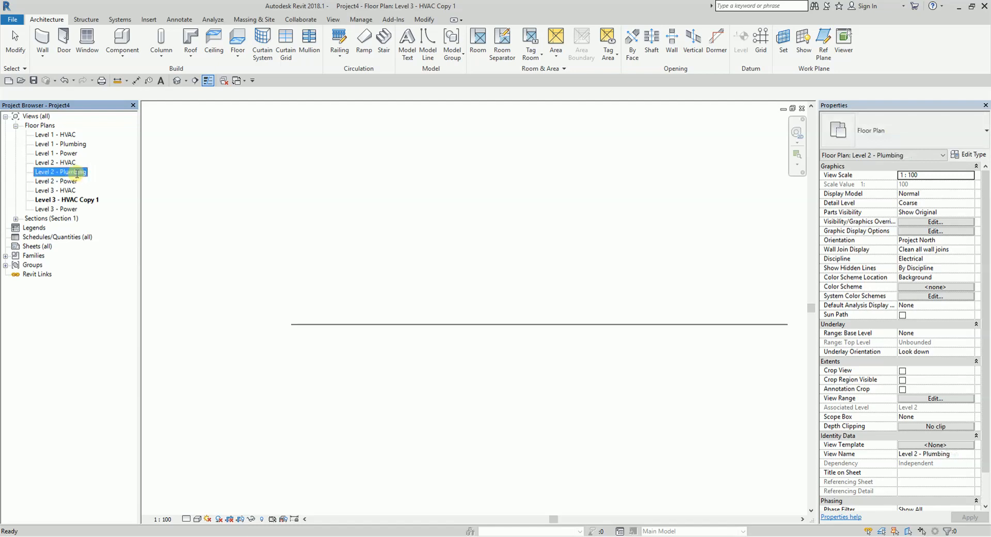
# - Rename the new copy of the Level 3 HVAC floor plan to "Level 3 - Plumbing"
pyautogui.click(84, 201)
pyautogui.click(85, 203)
pyautogui.press('End')
pyautogui.press('BackSpace')
pyautogui.press('BackSpace')
pyautogui.press('BackSpace')
pyautogui.press('BackSpace')
pyautogui.press('BackSpace')
pyautogui.press('BackSpace')
pyautogui.press('BackSpace')
pyautogui.press('BackSpace')
pyautogui.press('BackSpace')
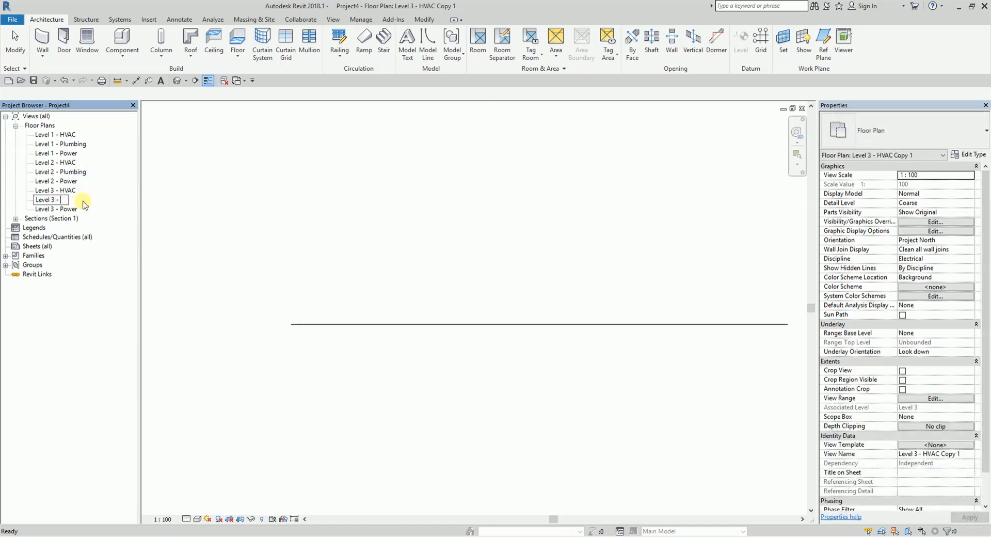
pyautogui.write('Plumbing')
pyautogui.press('Return')
# - Duplicate the Level 1 - HVAC floor plan without detailing and rename the copy to "Level 1 - Arch"
pyautogui.click(65, 135)
pyautogui.rightClick(65, 137)
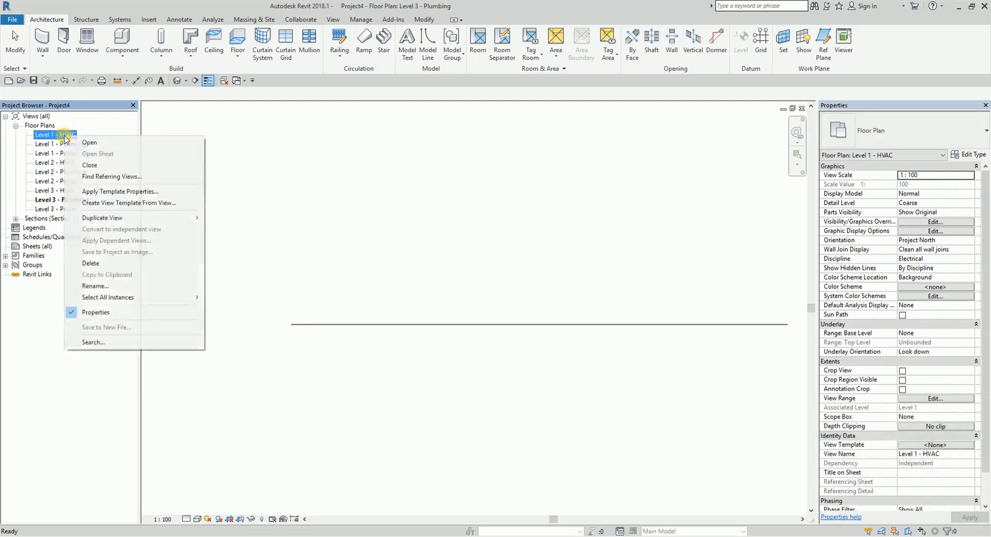
pyautogui.moveTo(124, 217)
pyautogui.click(242, 218)
pyautogui.click(94, 146)
pyautogui.click(94, 144)
pyautogui.press('End')
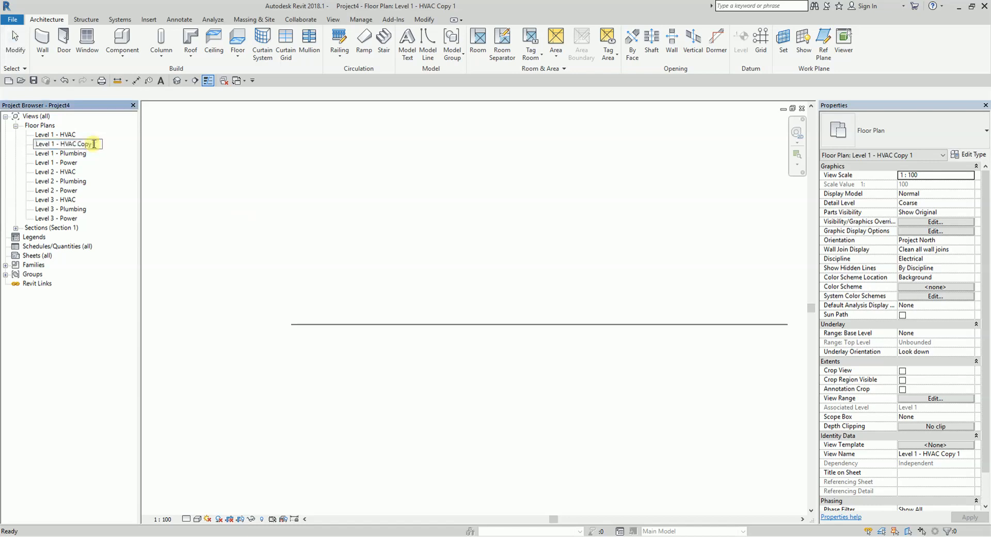
pyautogui.press('BackSpace')
pyautogui.press('BackSpace')
pyautogui.press('BackSpace')
pyautogui.press('BackSpace')
pyautogui.press('BackSpace')
pyautogui.press('BackSpace')
pyautogui.press('BackSpace')
pyautogui.press('Return')
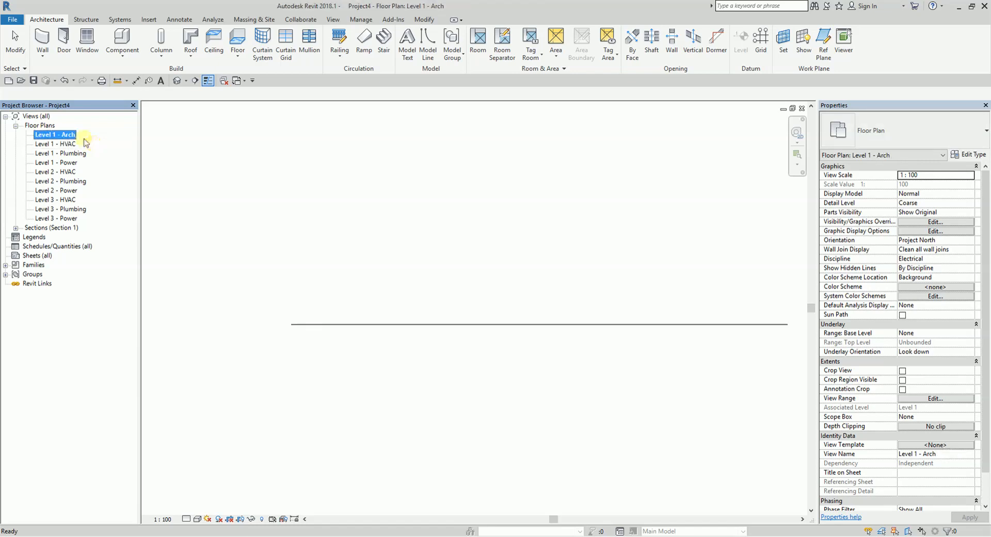
# - Rename the Level 2 - HVAC floor plan to "Level 2 - Arch"
pyautogui.click(68, 172)
pyautogui.press('F2')
pyautogui.click(76, 171)
pyautogui.press('BackSpace')
pyautogui.press('BackSpace')
pyautogui.write('Arch')
pyautogui.press('Return')
# - Duplicate the Level 3 - Plumbing floor plan without detailing and rename the copy to "Level 3 - Arch"
pyautogui.click(73, 209)
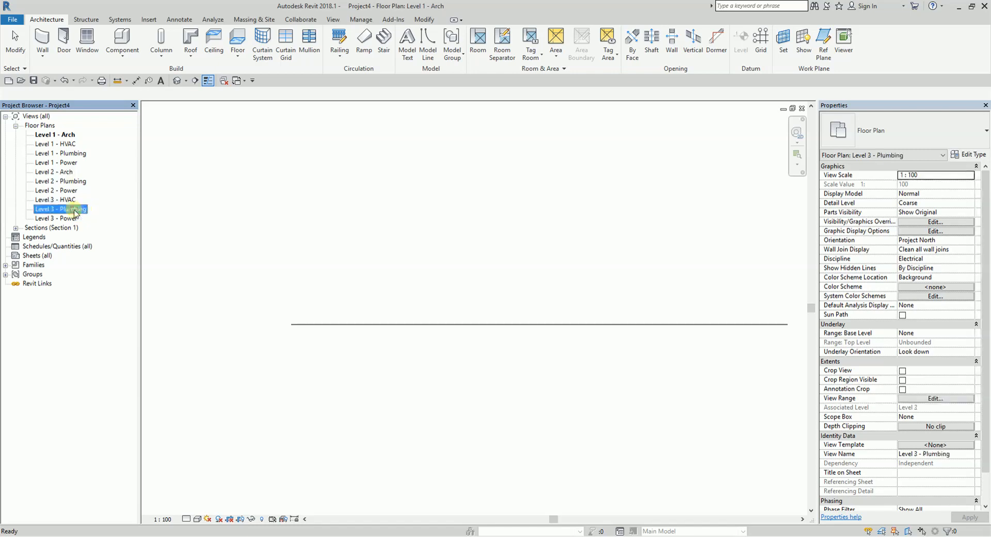
pyautogui.click(73, 210)
pyautogui.rightClick(72, 211)
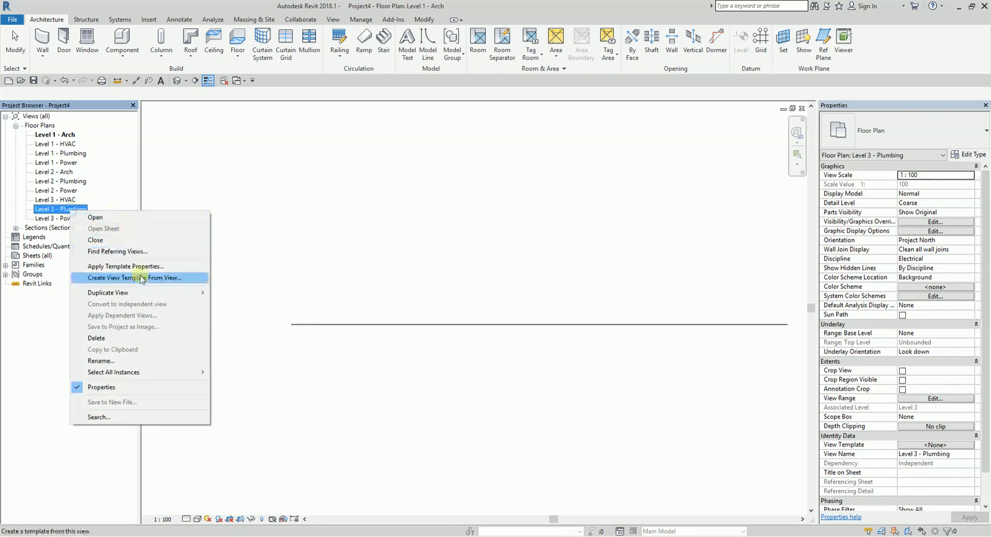
pyautogui.moveTo(144, 292)
pyautogui.click(235, 292)
pyautogui.click(96, 219)
pyautogui.click(112, 218)
pyautogui.press('BackSpace')
pyautogui.press('BackSpace')
pyautogui.press('BackSpace')
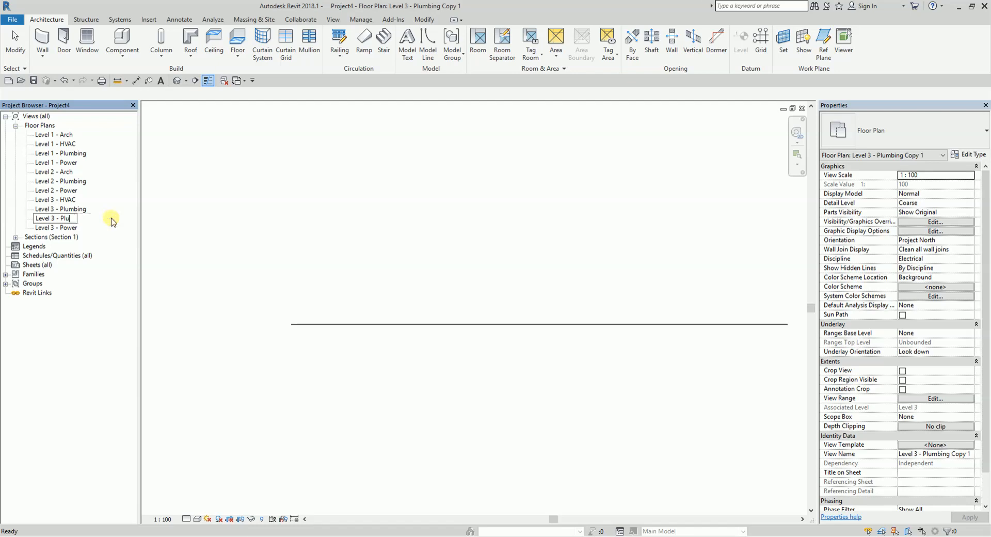
pyautogui.write('Arch')
pyautogui.press('Return')
# - Duplicate the Level 2 - Power floor plan without detailing and rename the copy to "Level 2 - HVAC"
pyautogui.click(69, 143)
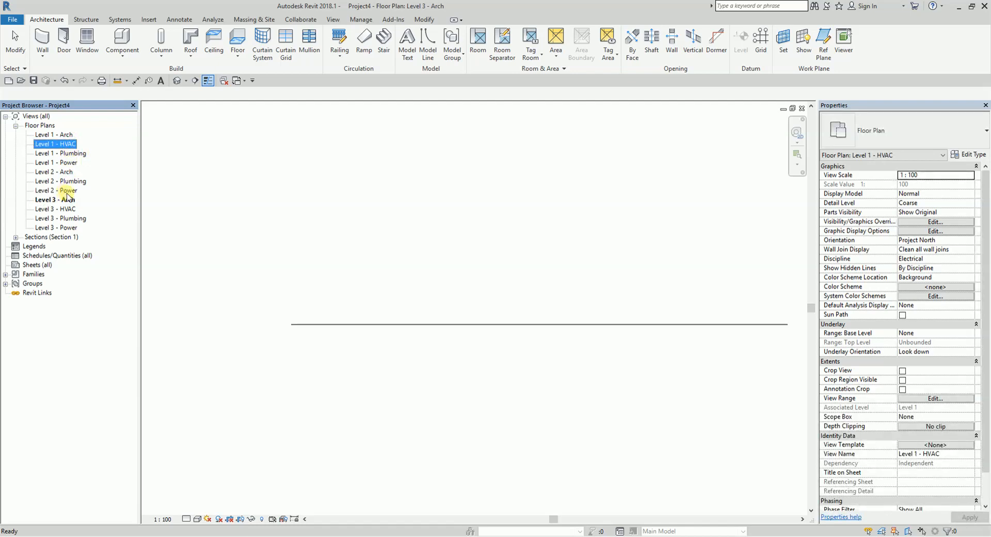
pyautogui.rightClick(67, 190)
pyautogui.moveTo(201, 274)
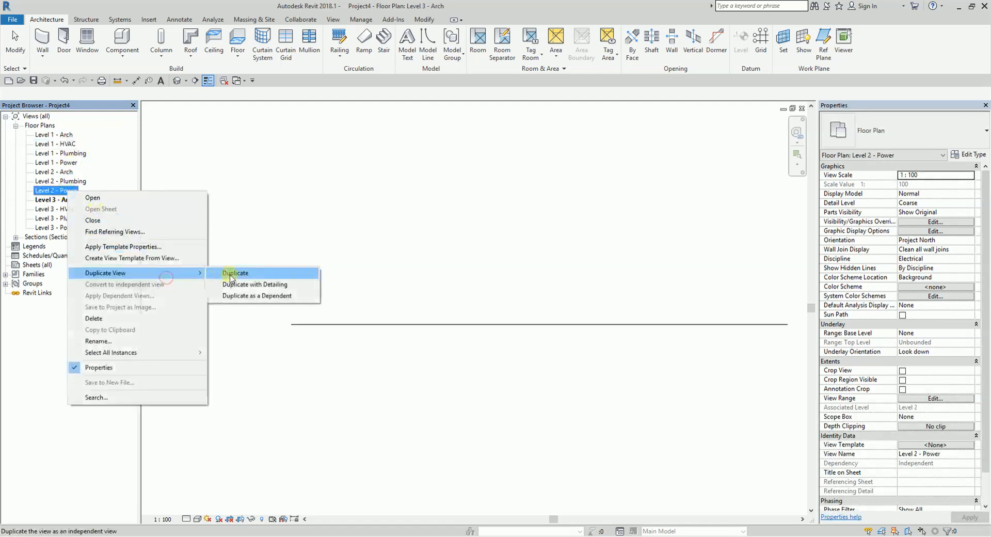
pyautogui.click(233, 274)
pyautogui.click(89, 200)
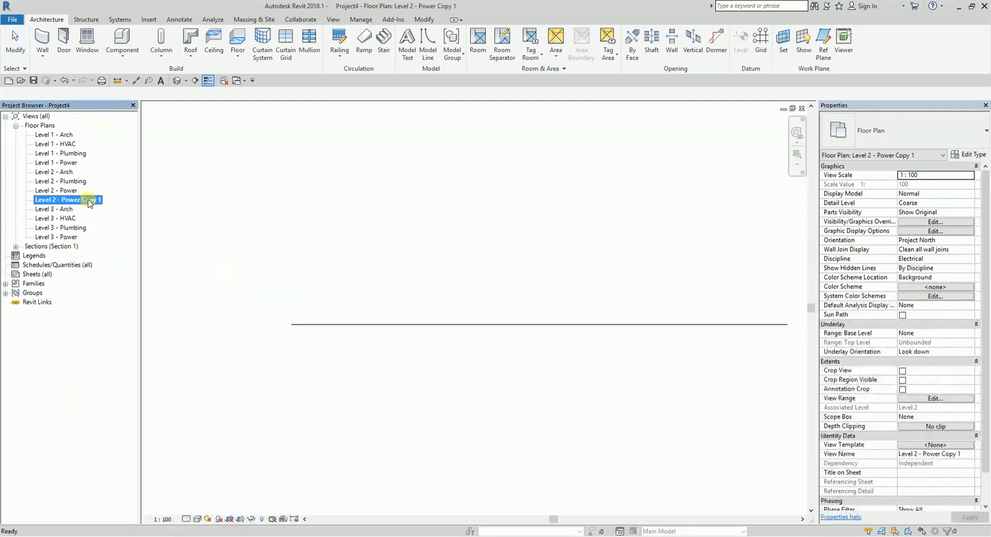
pyautogui.click(90, 200)
pyautogui.press('End')
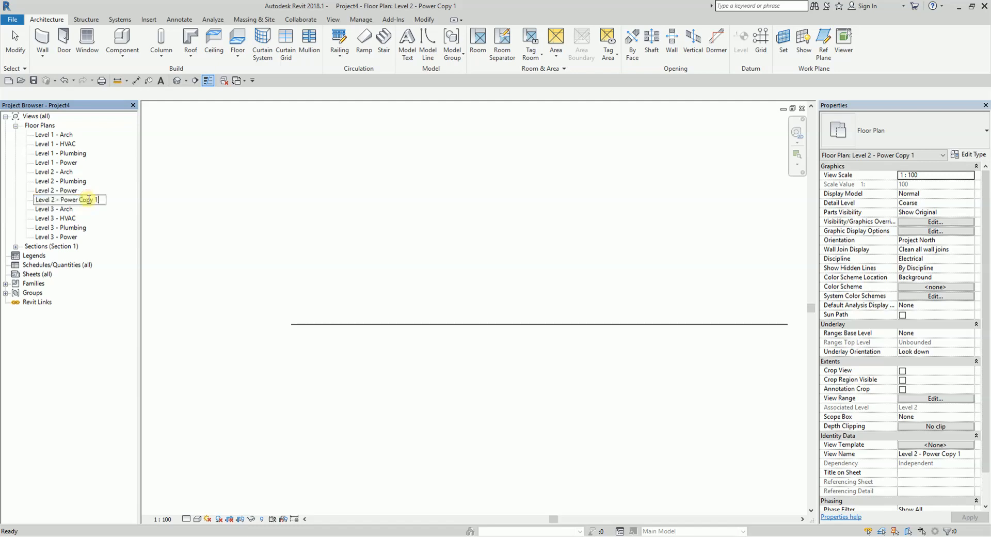
pyautogui.press('BackSpace')
pyautogui.press('BackSpace')
pyautogui.press('BackSpace')
pyautogui.press('BackSpace')
pyautogui.press('BackSpace')
pyautogui.press('BackSpace')
pyautogui.press('BackSpace')
pyautogui.write('HVAC')
pyautogui.press('Return')
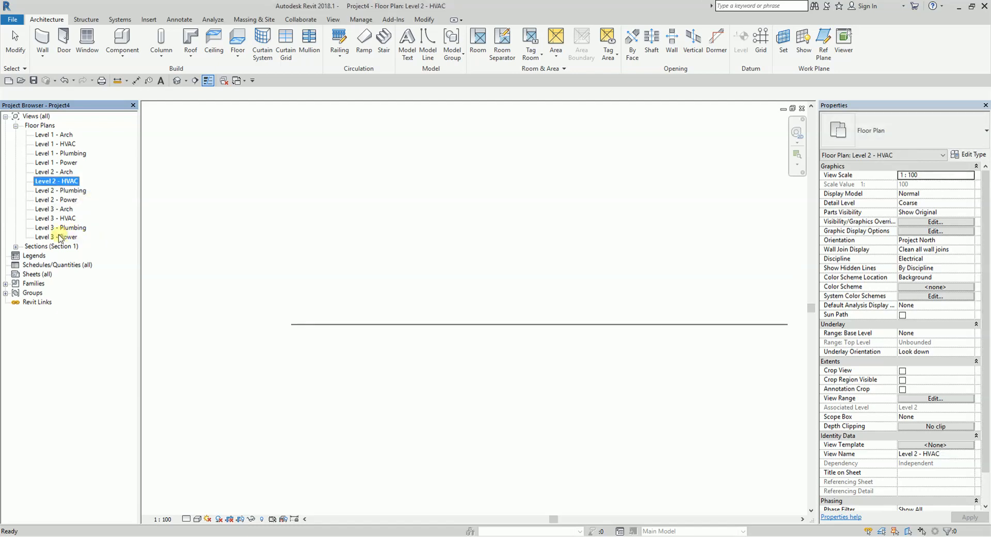
pyautogui.click(64, 240)
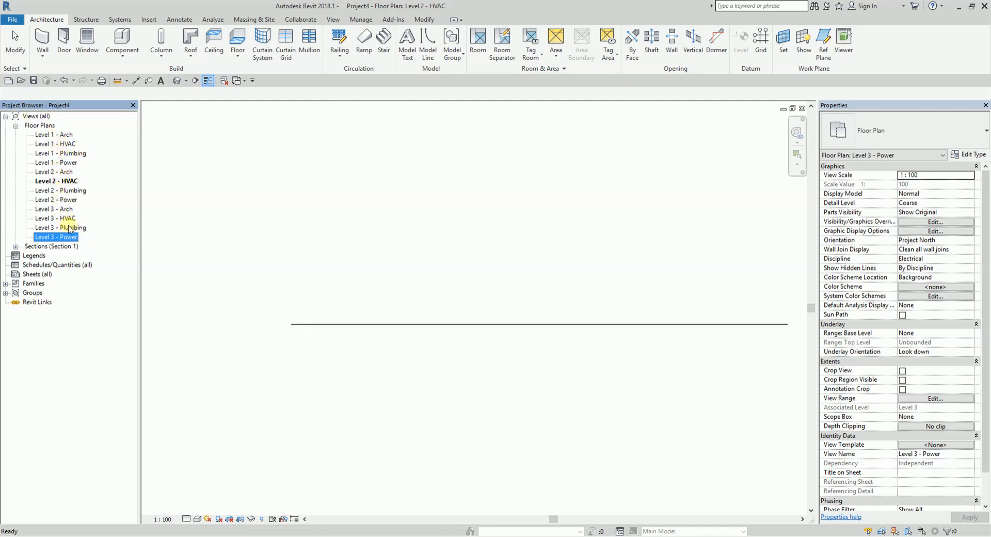
pyautogui.click(40, 125)
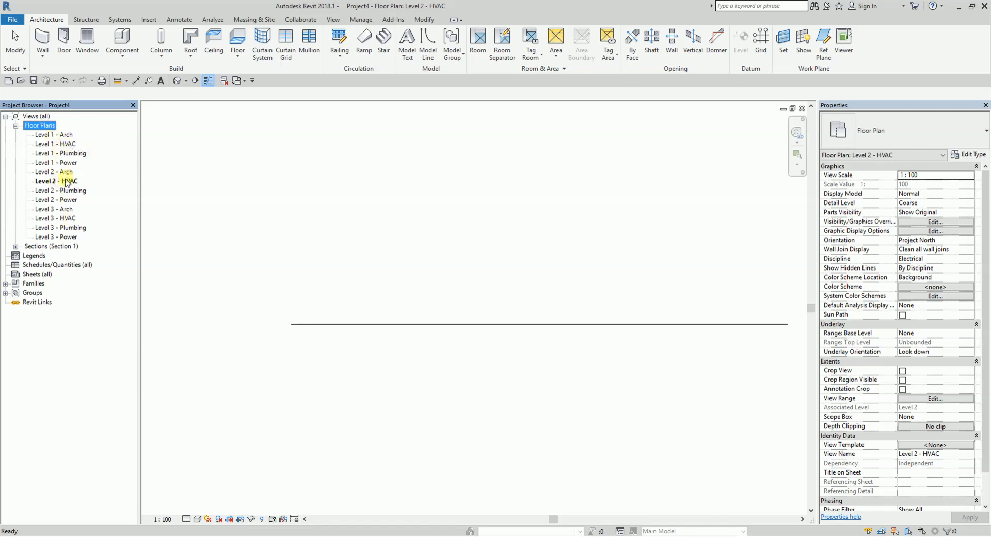
# - Open the Level 1 - Arch floor plan and set its view discipline to Architectural
pyautogui.doubleClick(58, 135)
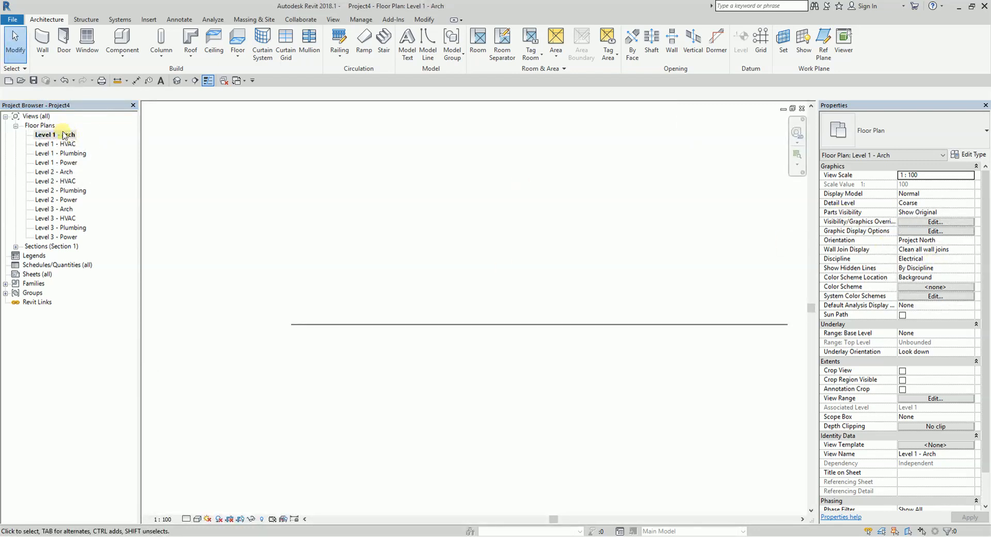
pyautogui.click(917, 261)
pyautogui.click(970, 260)
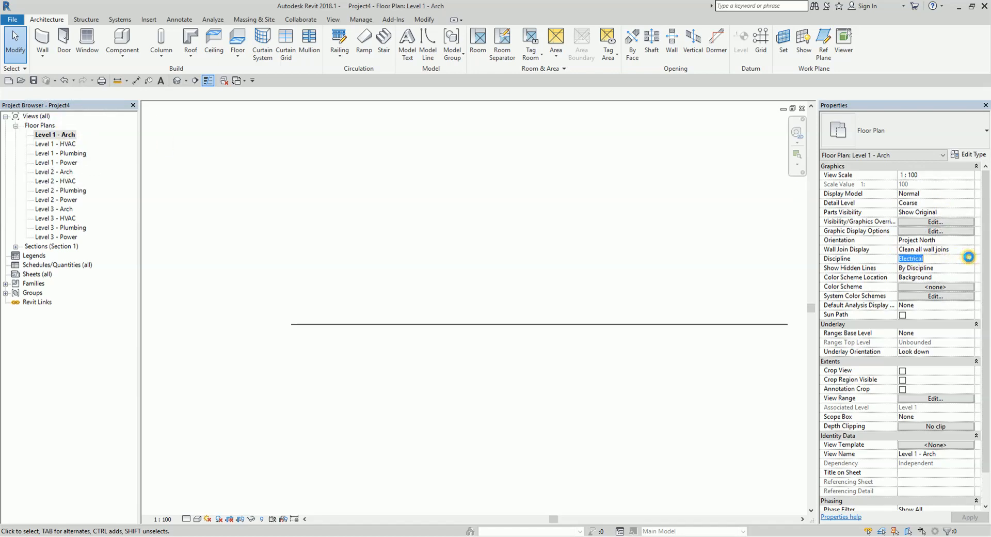
pyautogui.click(969, 259)
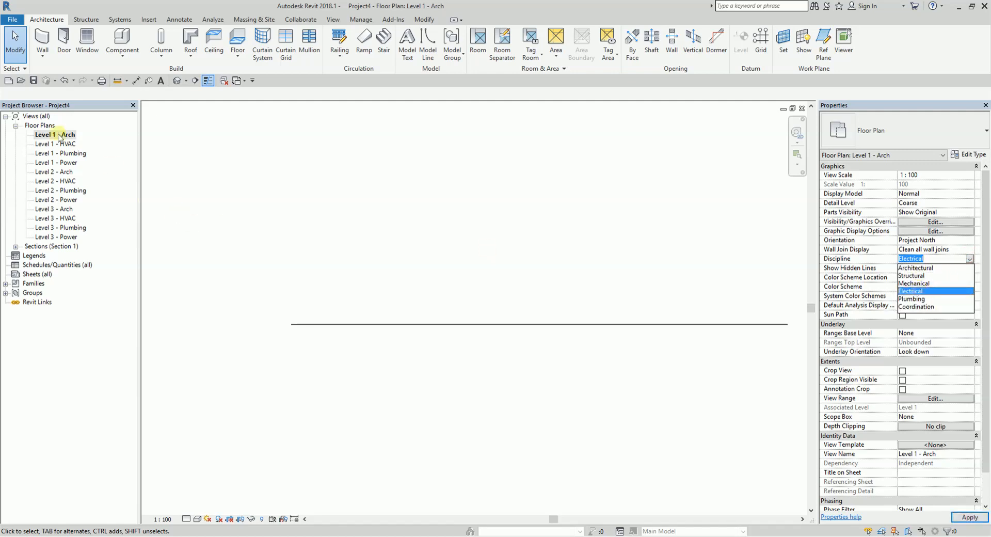
pyautogui.click(910, 268)
pyautogui.click(309, 200)
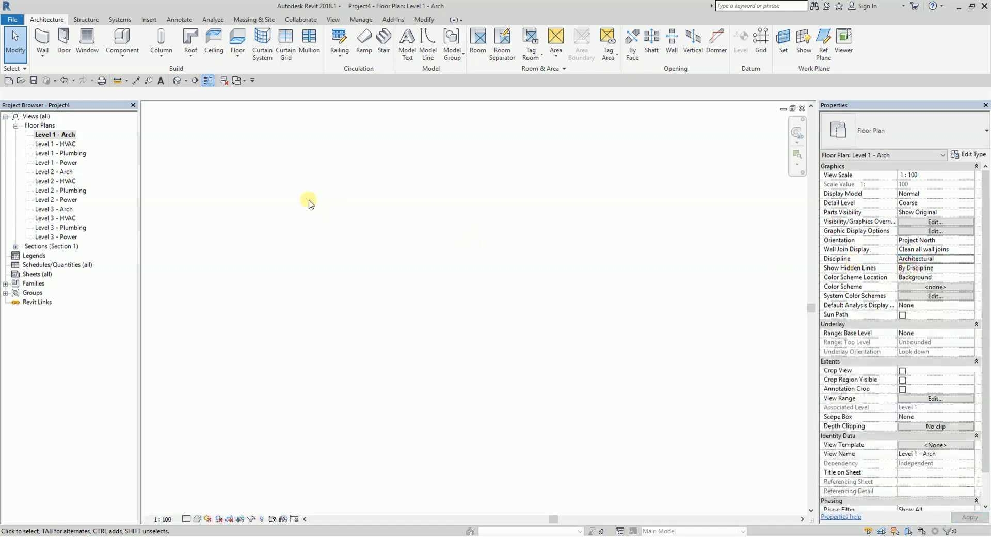
# - Set the view discipline of the Level 1 - HVAC floor plan to Mechanical
pyautogui.click(57, 144)
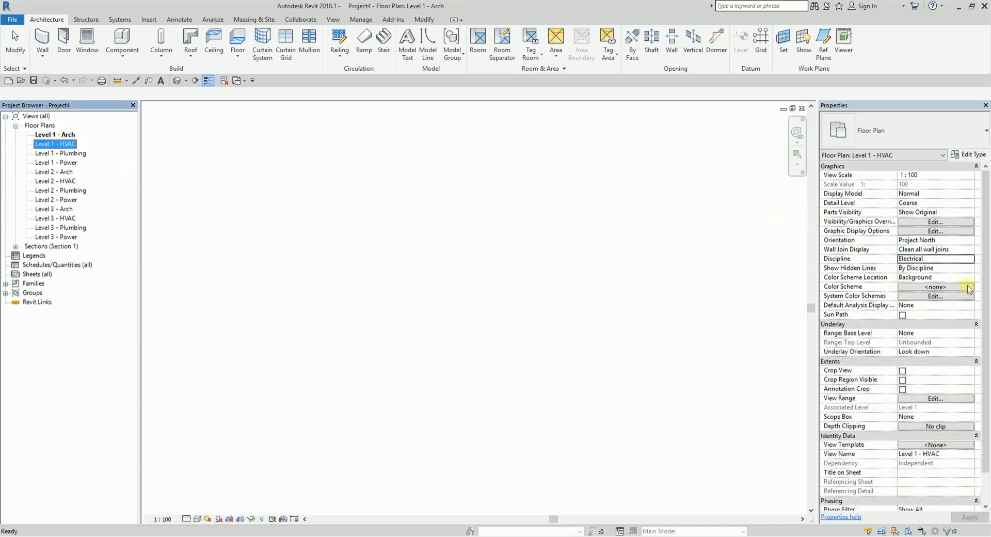
pyautogui.click(973, 263)
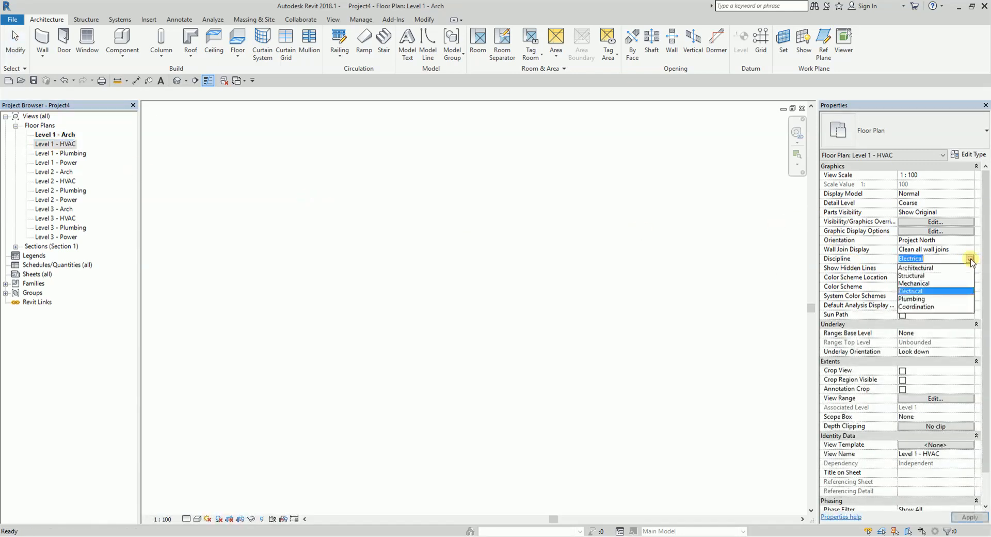
pyautogui.click(921, 286)
# - Set the view discipline of the Level 1 - Plumbing floor plan to Plumbing
pyautogui.click(67, 154)
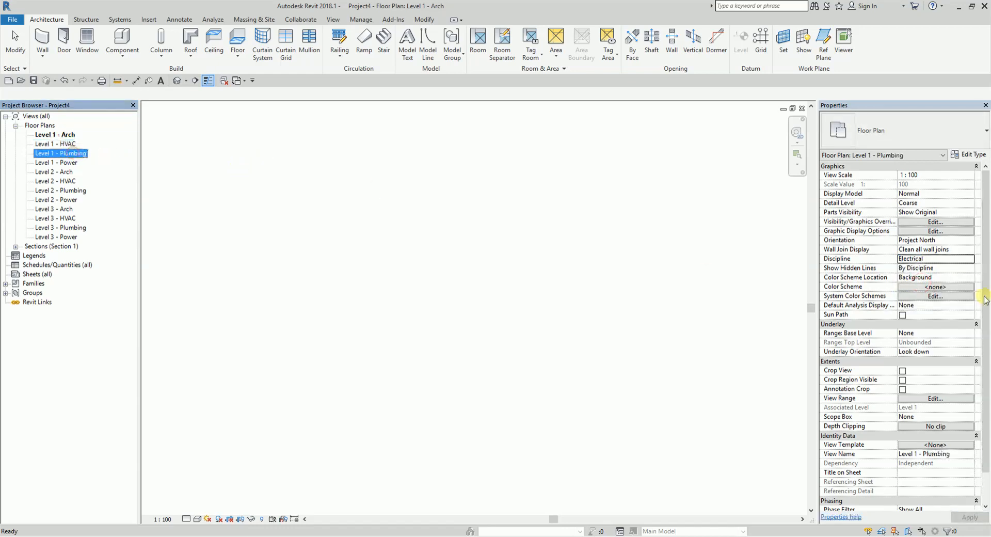
pyautogui.click(970, 260)
pyautogui.click(969, 260)
pyautogui.click(968, 259)
pyautogui.click(920, 298)
# - Select the Power floor plans of Levels 1, 2 and 3 together and set their discipline to Electrical
pyautogui.click(67, 163)
pyautogui.keyDown('ctrl'); pyautogui.click(69, 200); pyautogui.keyUp('ctrl')
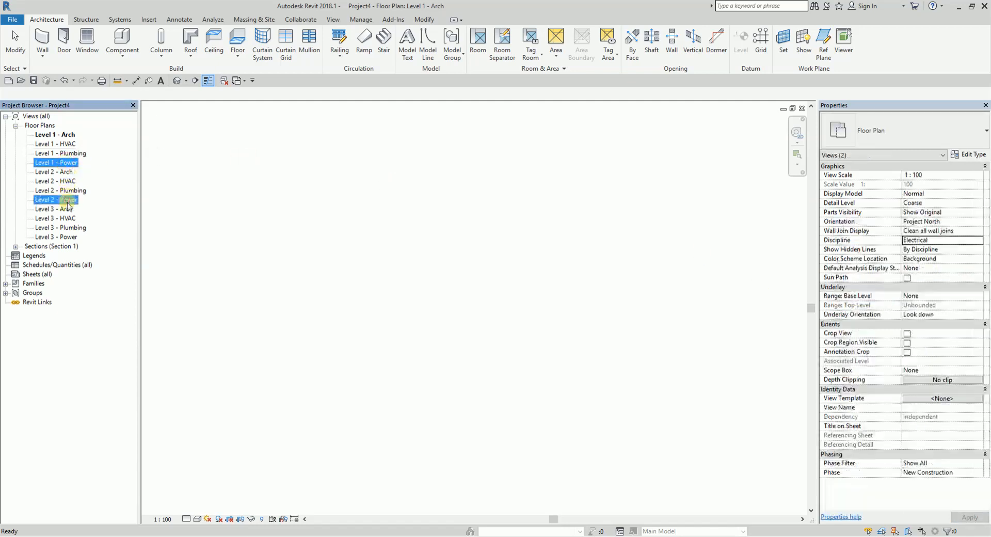
pyautogui.keyDown('ctrl'); pyautogui.click(73, 237); pyautogui.keyUp('ctrl')
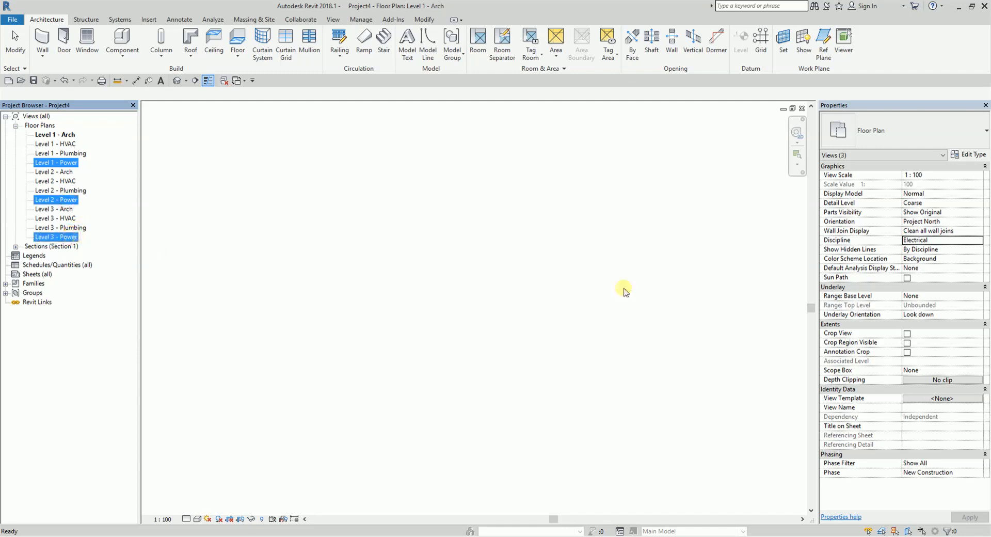
pyautogui.click(979, 241)
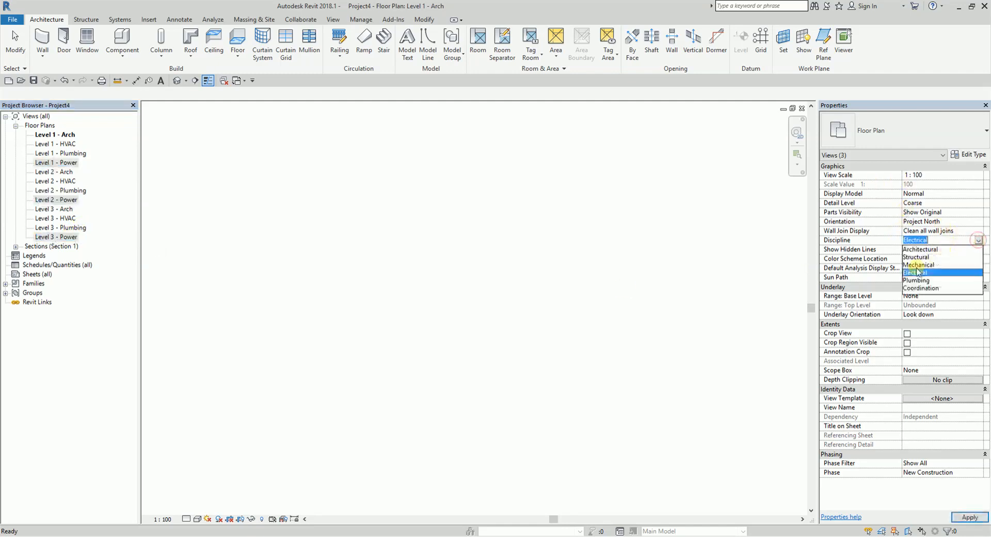
pyautogui.click(917, 272)
pyautogui.click(302, 201)
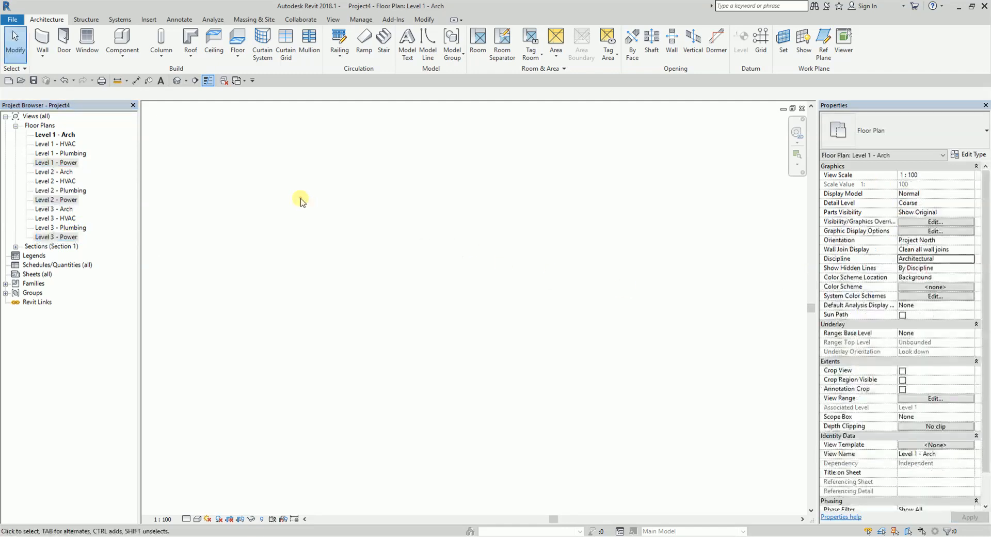
# - Select the Plumbing floor plans of Levels 1, 2 and 3 together and set their discipline to Plumbing
pyautogui.click(71, 153)
pyautogui.keyDown('ctrl'); pyautogui.click(74, 191); pyautogui.keyUp('ctrl')
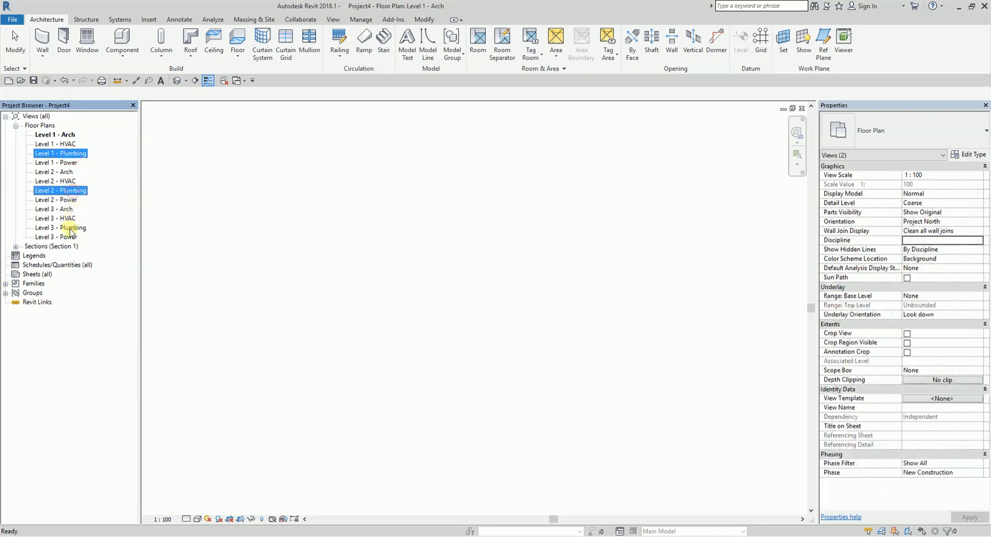
pyautogui.keyDown('ctrl'); pyautogui.click(71, 228); pyautogui.keyUp('ctrl')
pyautogui.click(983, 245)
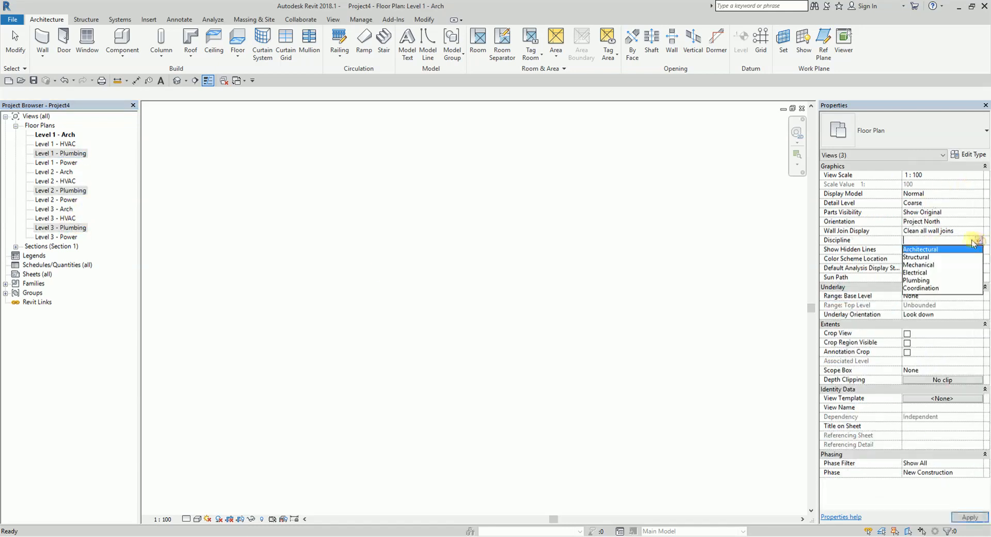
pyautogui.click(918, 281)
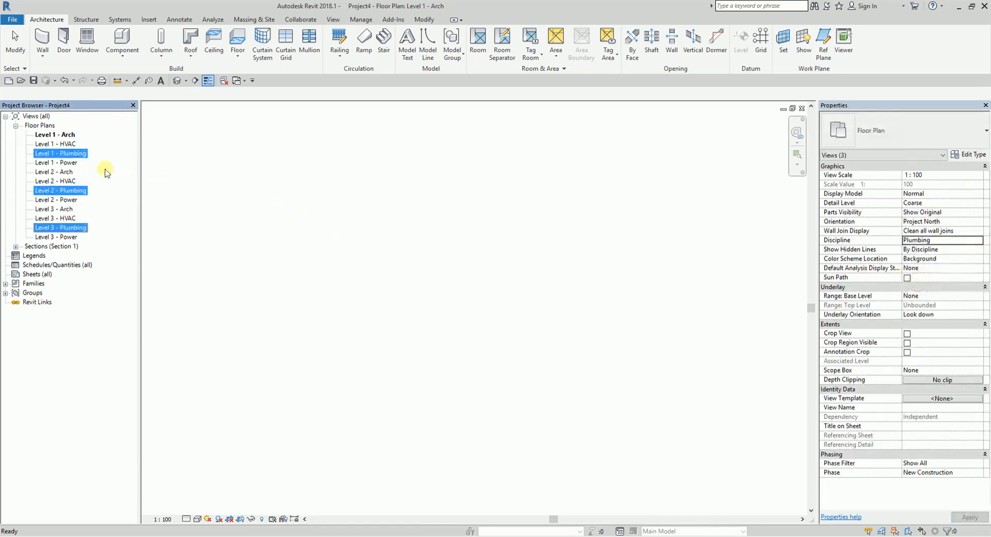
# - Select the HVAC floor plans of Levels 1, 2 and 3 together and set their discipline to Mechanical
pyautogui.click(66, 144)
pyautogui.keyDown('ctrl'); pyautogui.click(68, 181); pyautogui.keyUp('ctrl')
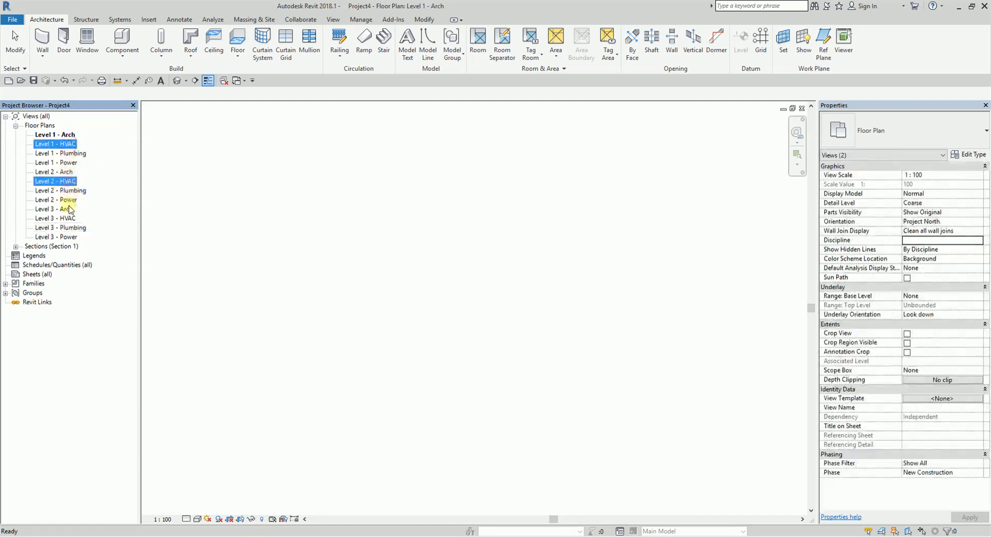
pyautogui.keyDown('ctrl'); pyautogui.click(67, 219); pyautogui.keyUp('ctrl')
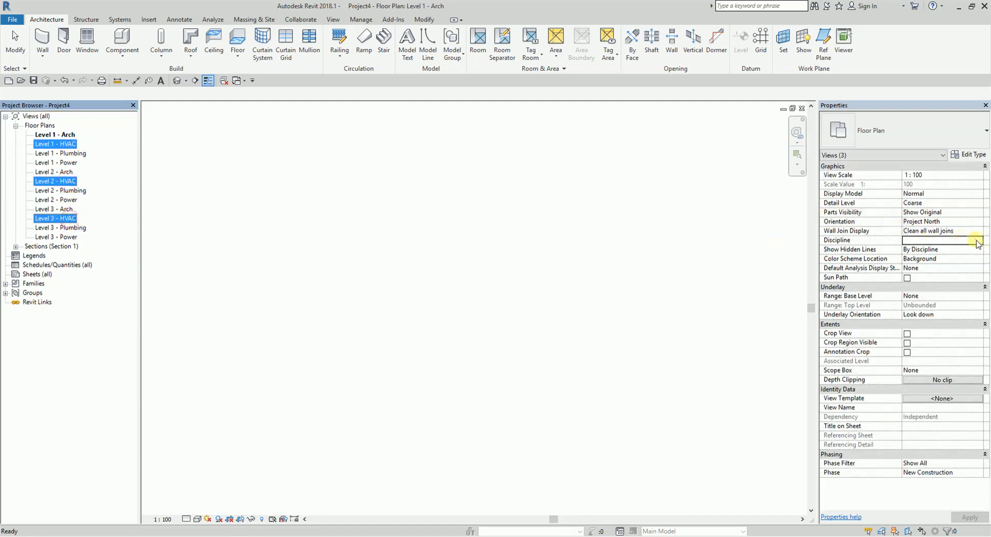
pyautogui.click(978, 240)
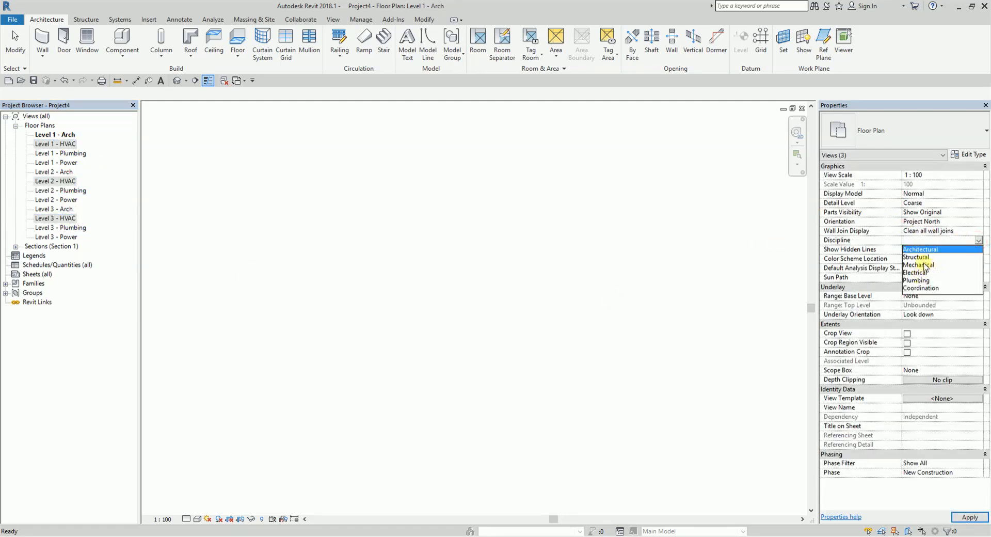
pyautogui.click(926, 265)
pyautogui.click(230, 168)
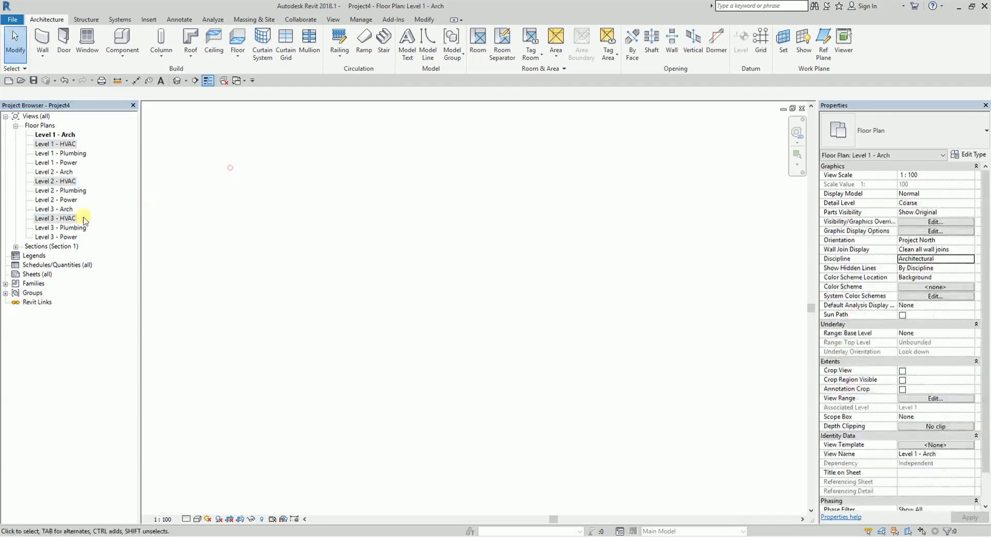
# - Select the Arch floor plans of Levels 1, 2 and 3 together and set their discipline to Architectural
pyautogui.click(69, 135)
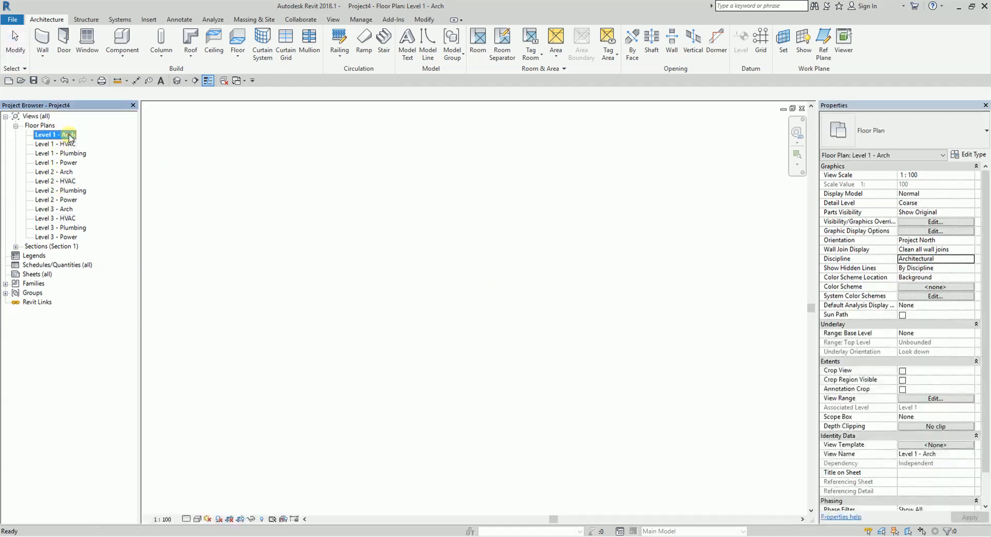
pyautogui.keyDown('ctrl'); pyautogui.click(62, 172); pyautogui.keyUp('ctrl')
pyautogui.keyDown('ctrl'); pyautogui.click(67, 209); pyautogui.keyUp('ctrl')
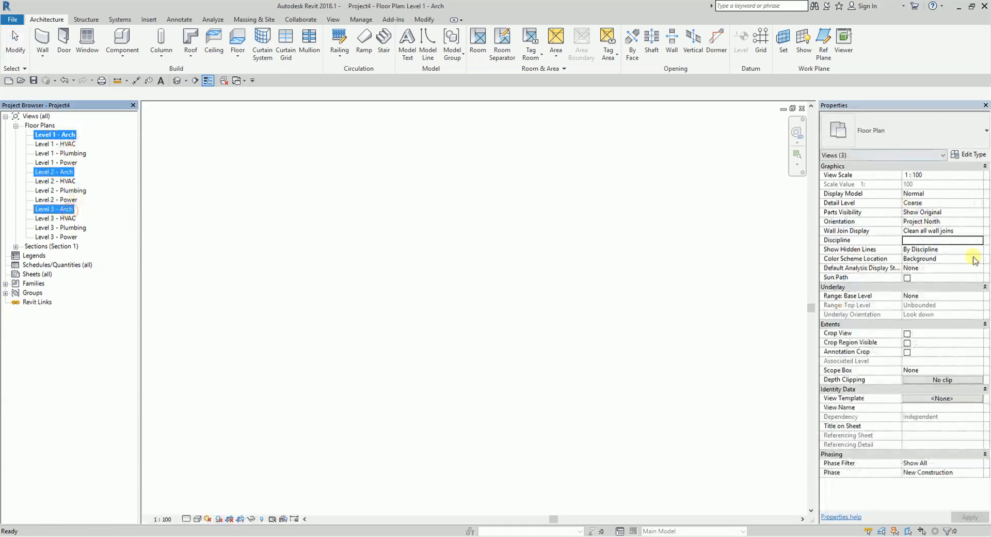
pyautogui.click(971, 240)
pyautogui.click(927, 248)
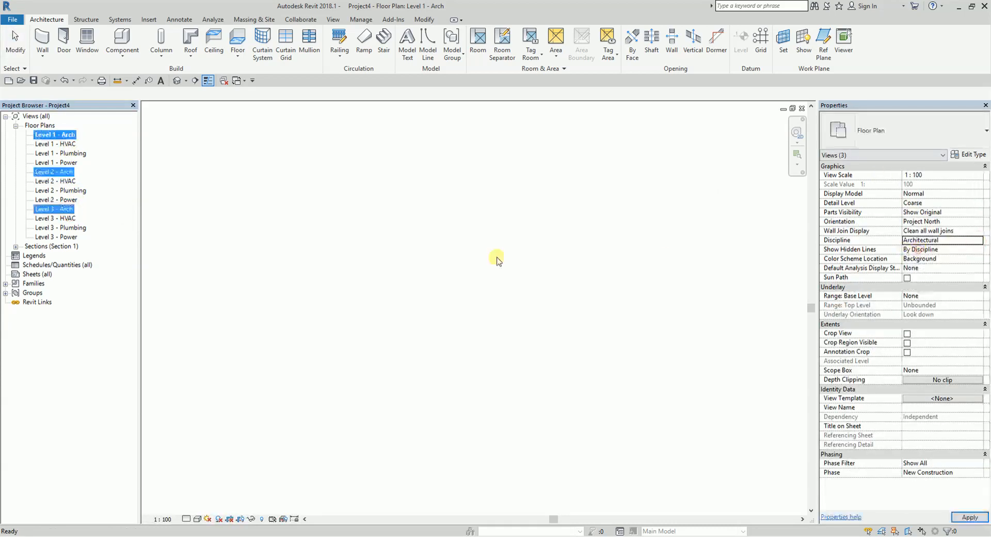
pyautogui.click(243, 204)
# - Create a new browser organization scheme for the project views named "Type / Discipline"
pyautogui.click(69, 145)
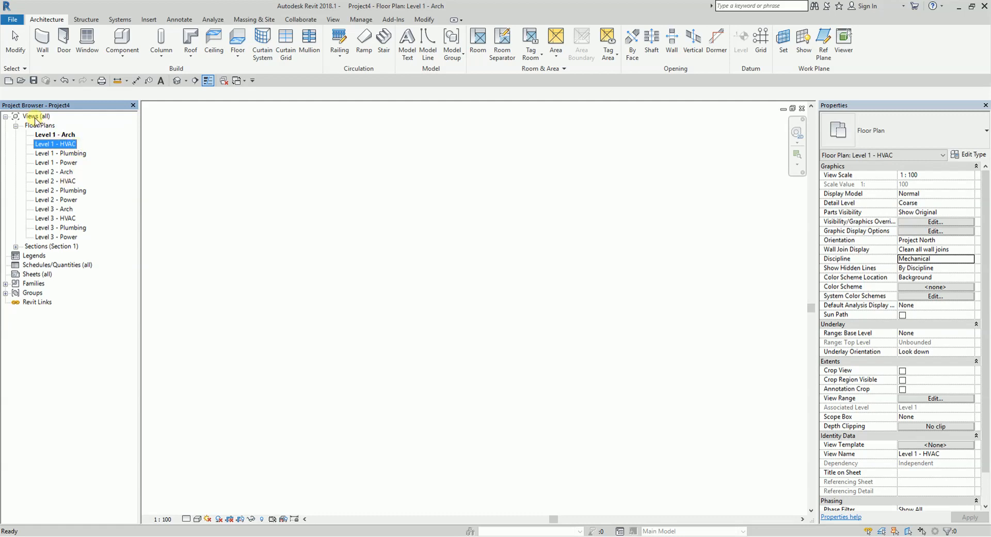
pyautogui.rightClick(34, 119)
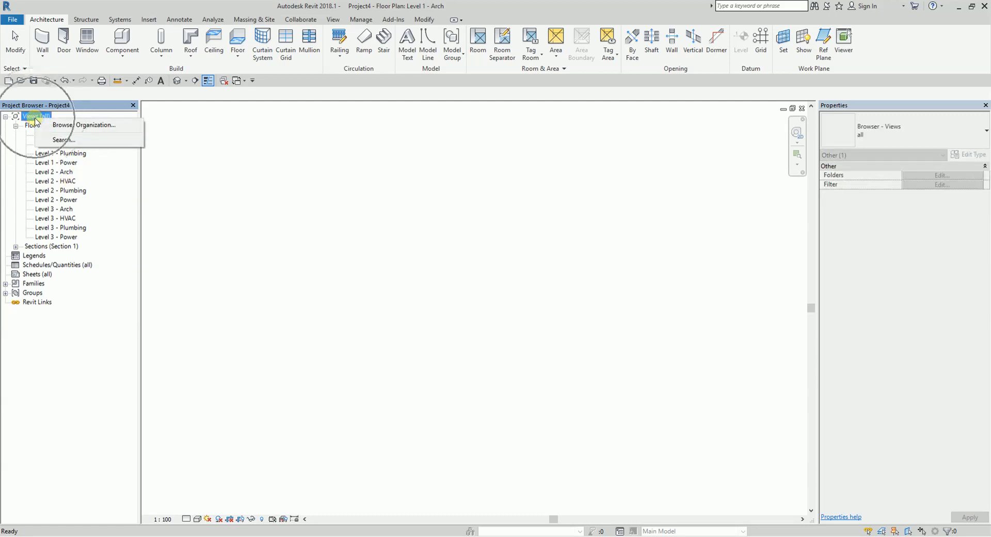
pyautogui.click(102, 130)
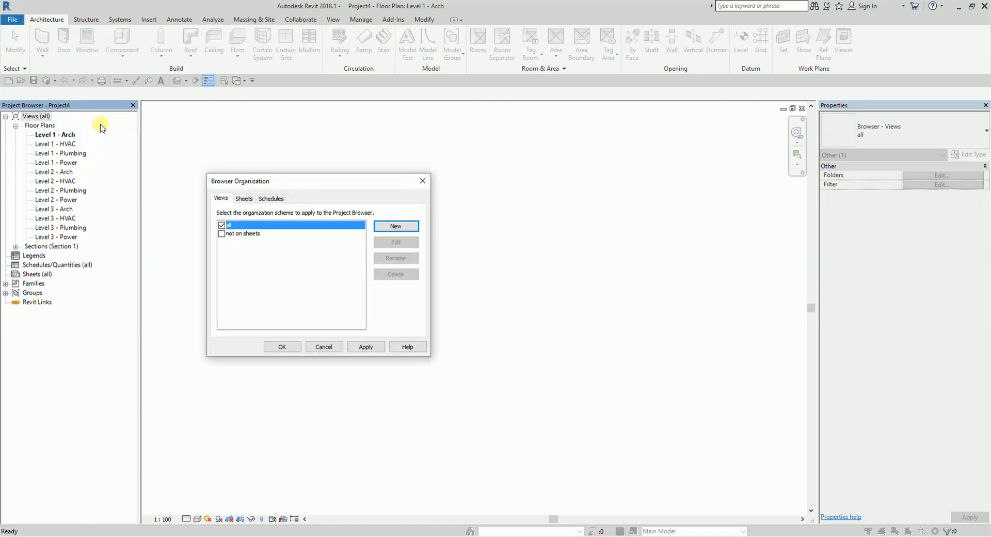
pyautogui.click(225, 202)
pyautogui.click(396, 229)
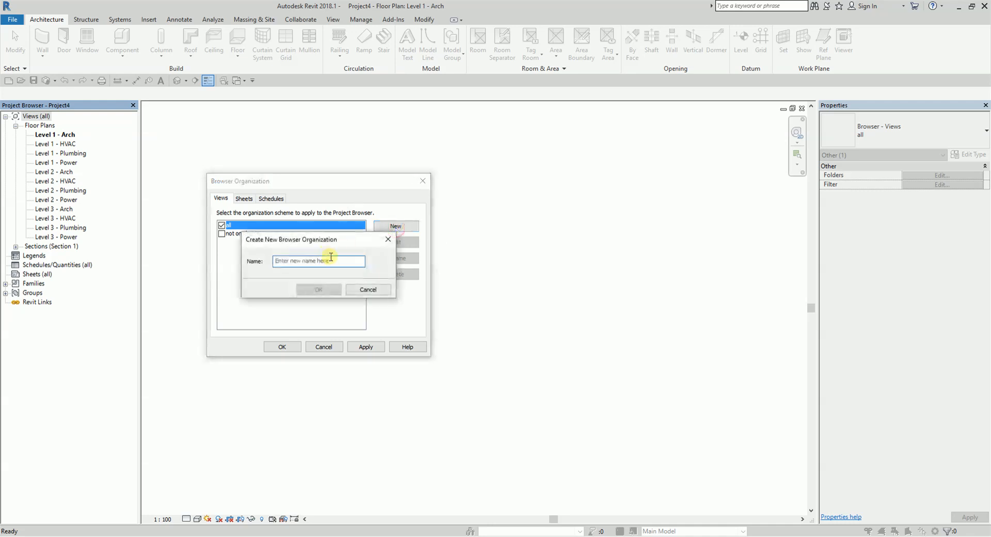
pyautogui.write('Type / Discipine')
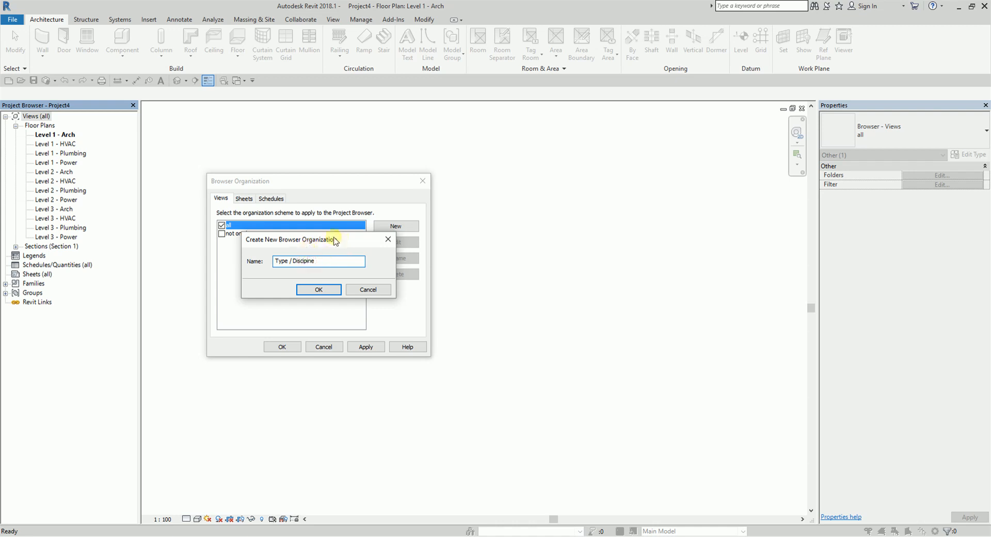
pyautogui.click(320, 290)
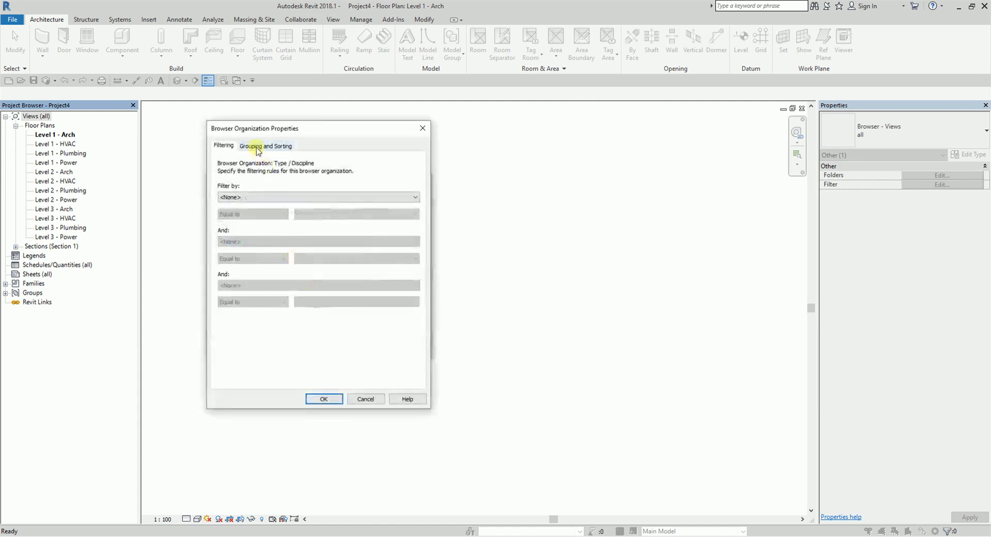
# - Group the Type / Discipline scheme by Family and Type, then by Discipline, and apply it to the Project Browser views
pyautogui.click(223, 145)
pyautogui.click(268, 146)
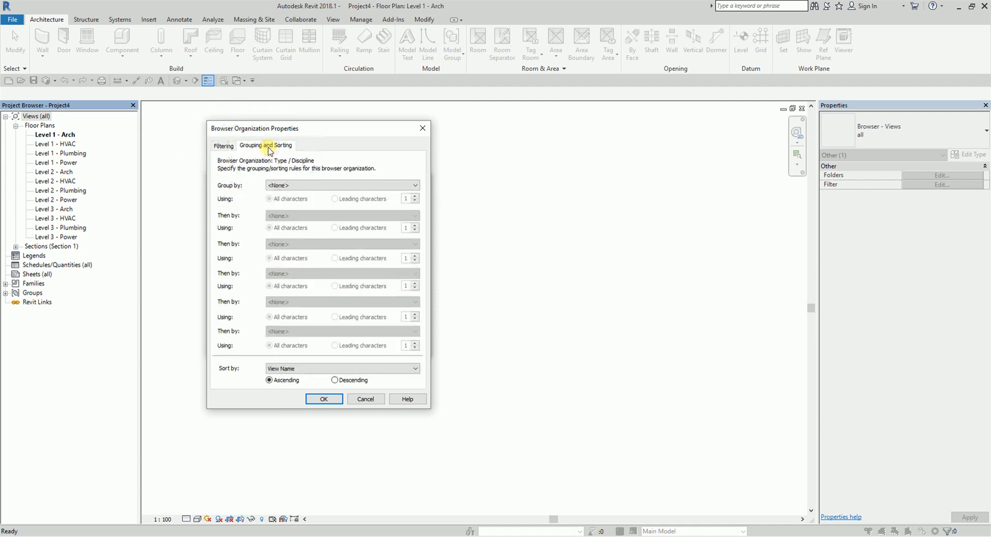
pyautogui.click(306, 186)
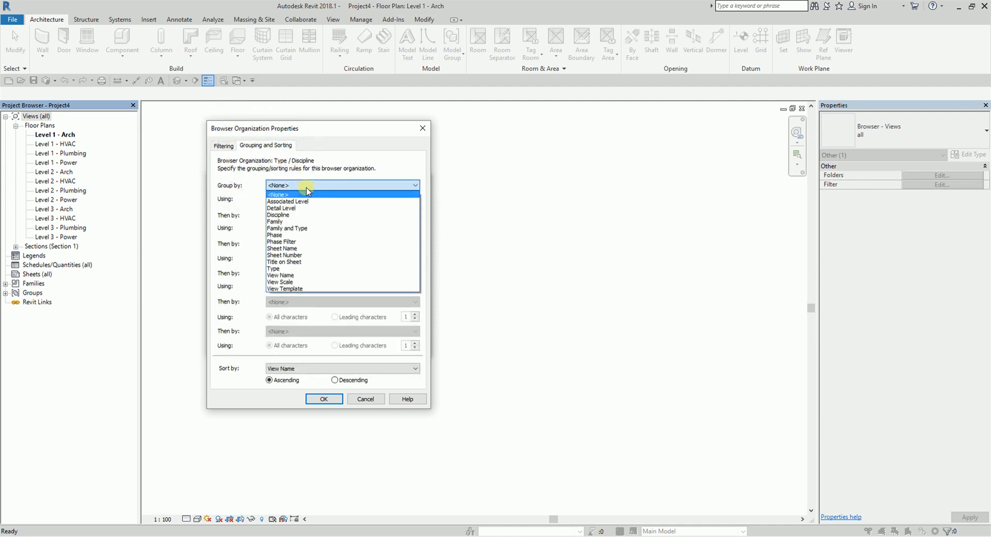
pyautogui.click(294, 229)
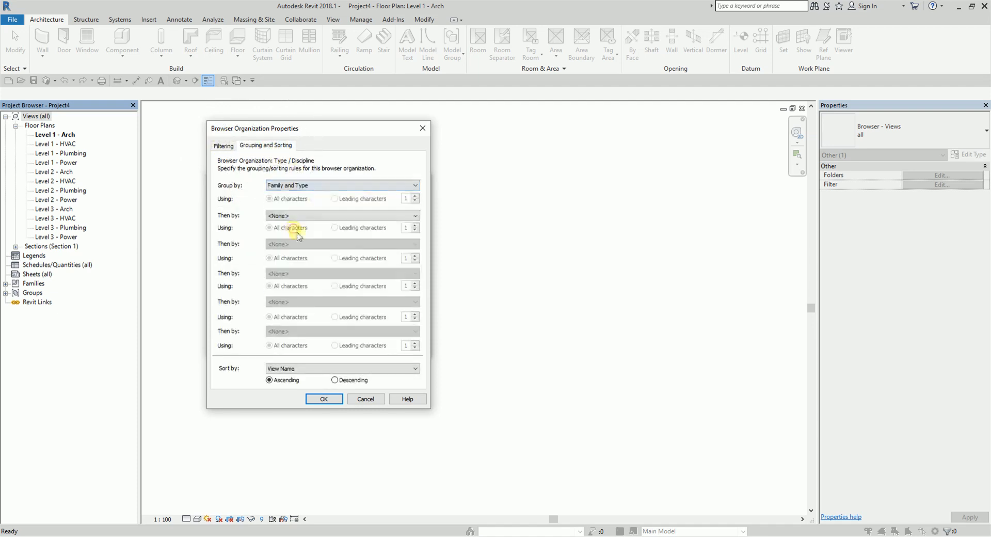
pyautogui.click(317, 216)
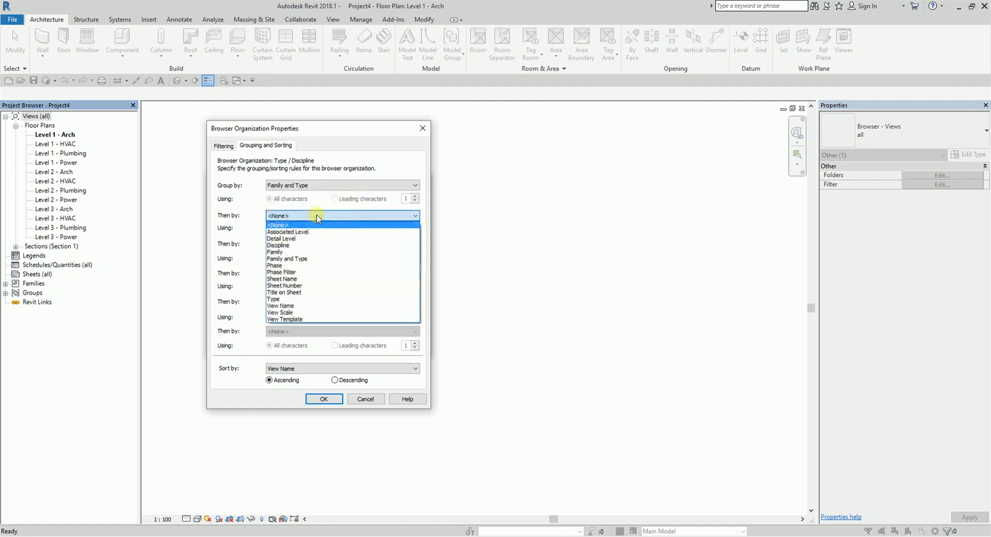
pyautogui.click(288, 245)
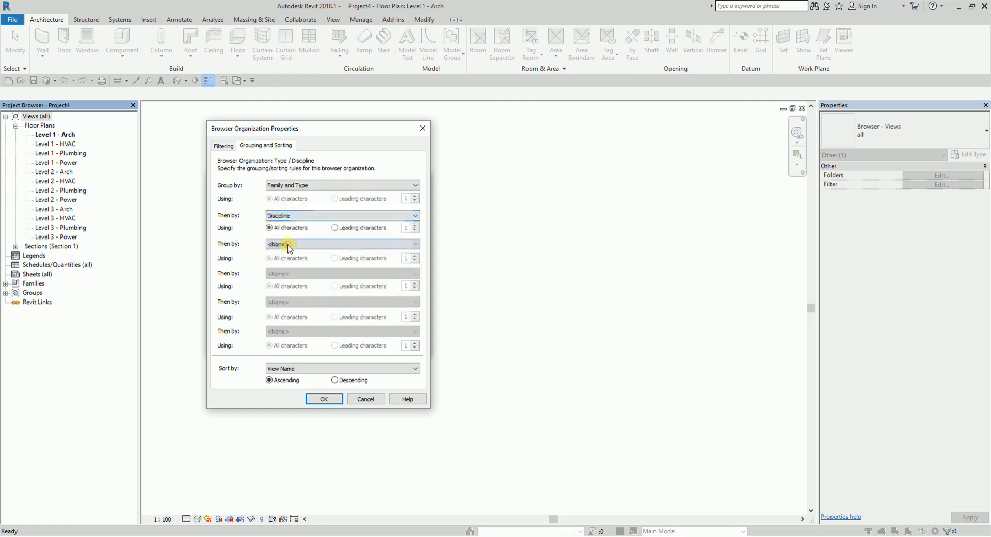
pyautogui.click(324, 399)
pyautogui.click(222, 242)
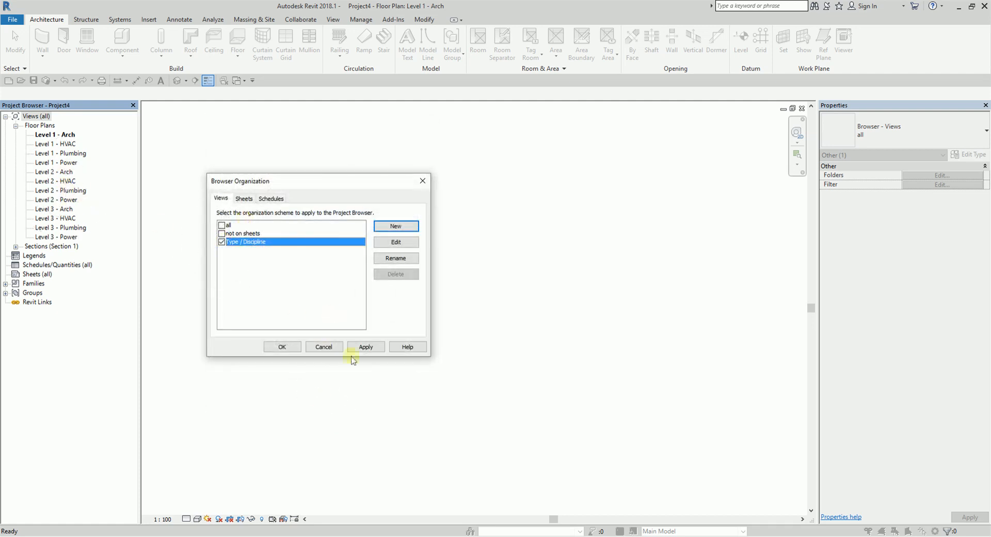
pyautogui.click(282, 346)
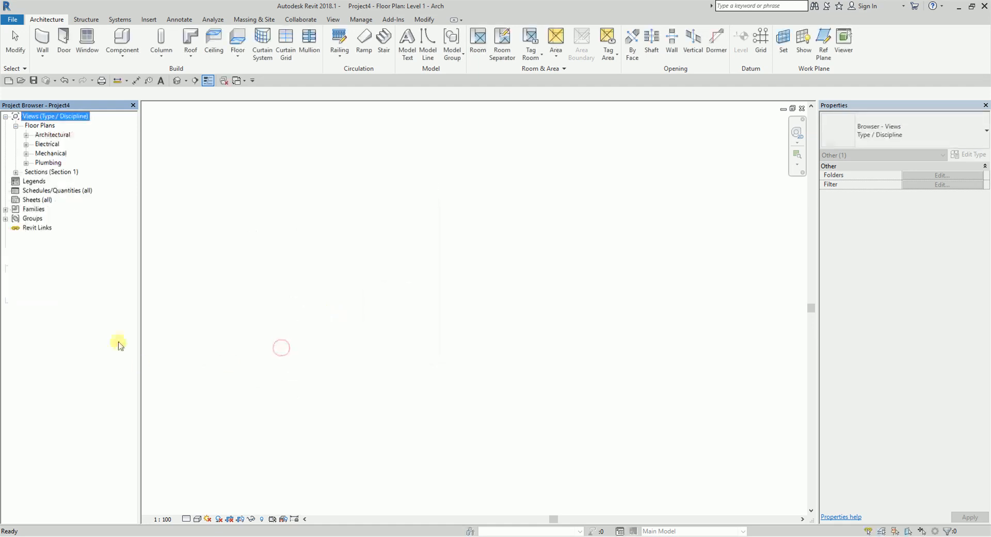
# - Expand the Architectural, Electrical, Mechanical and Plumbing floor plan groups and examine the properties of Level 1 - Arch
pyautogui.click(26, 135)
pyautogui.click(27, 172)
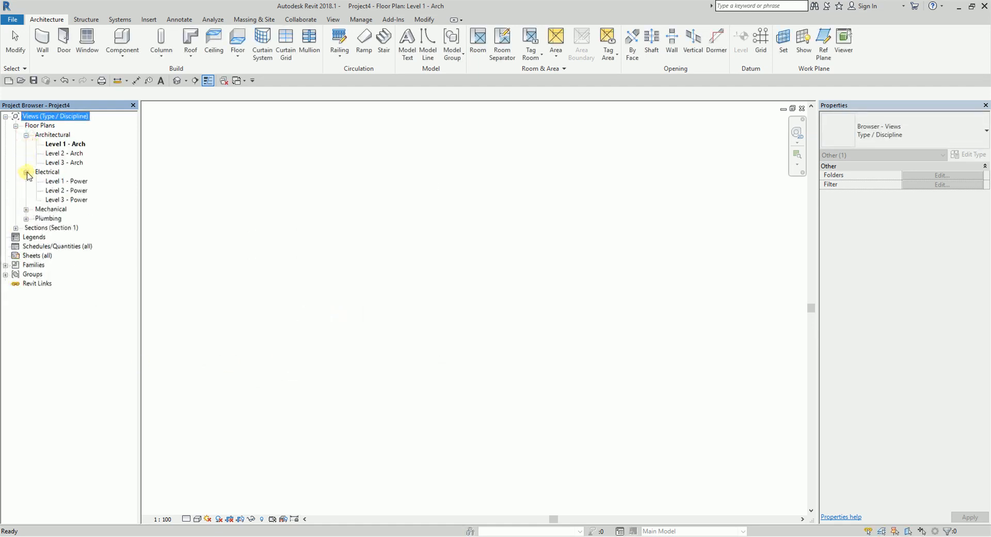
pyautogui.click(26, 209)
pyautogui.click(26, 246)
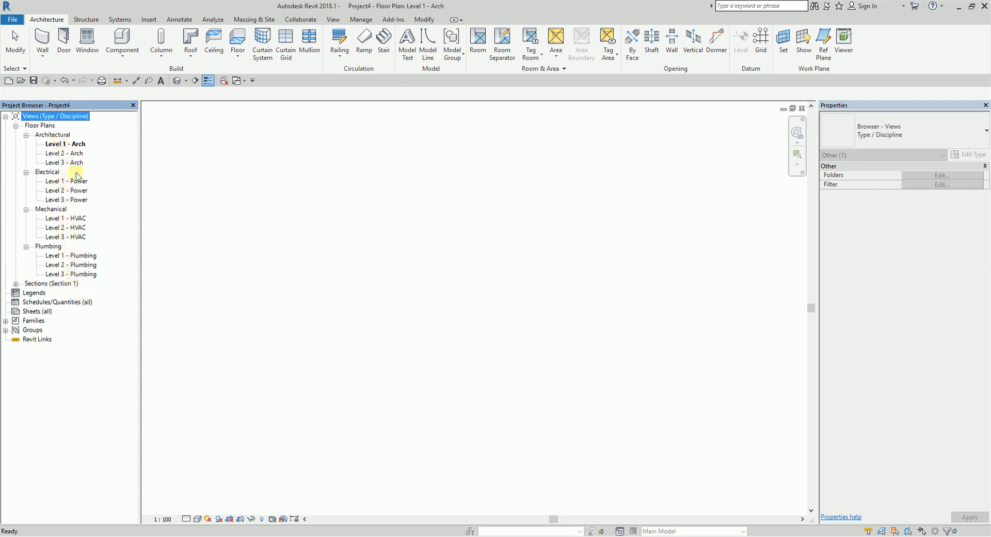
pyautogui.click(74, 145)
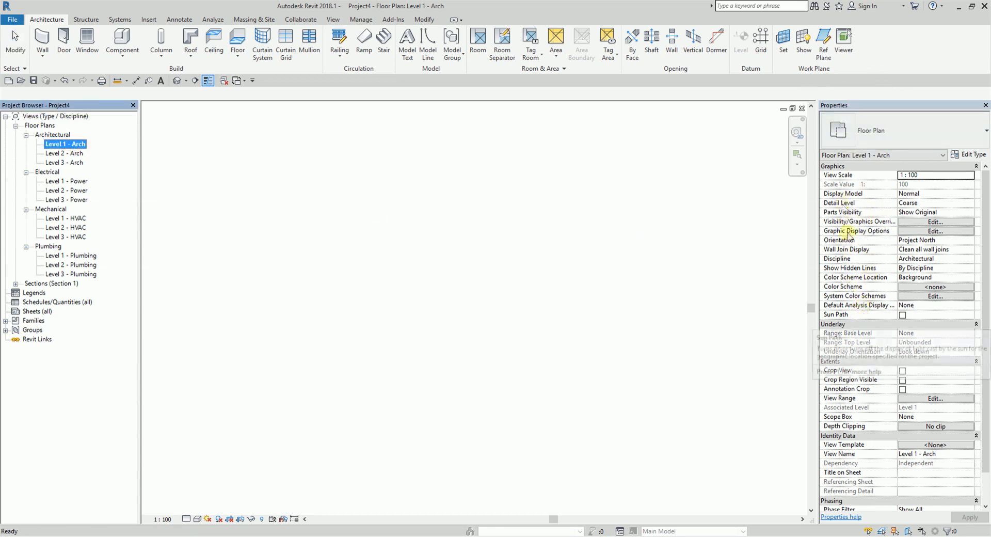
pyautogui.click(436, 254)
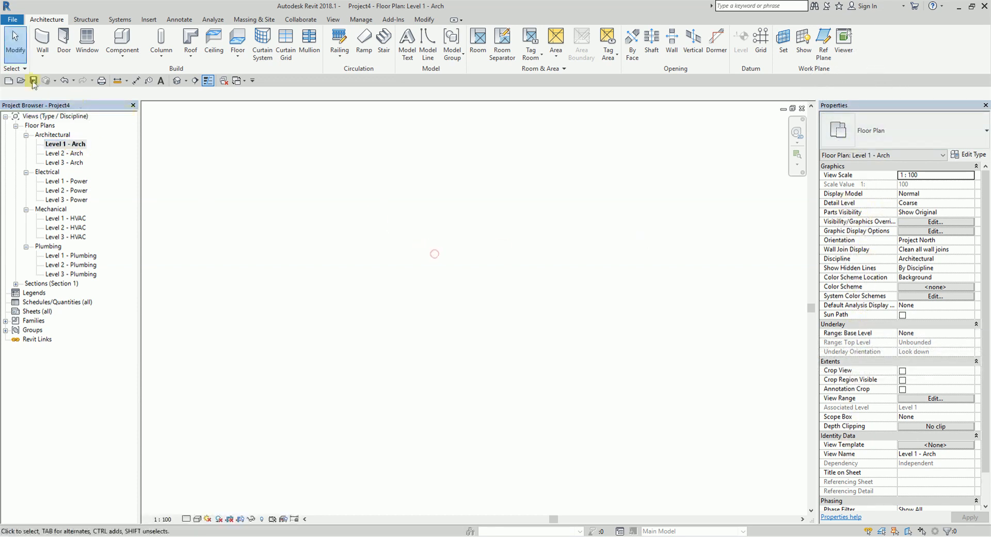
# - Create a new project from the Mechanical Template for comparison
pyautogui.click(9, 81)
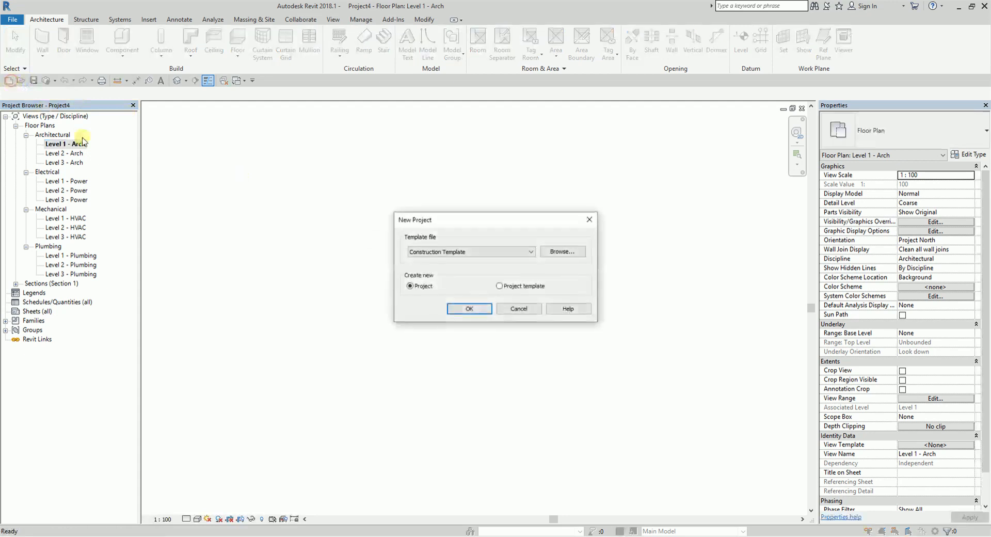
pyautogui.click(448, 253)
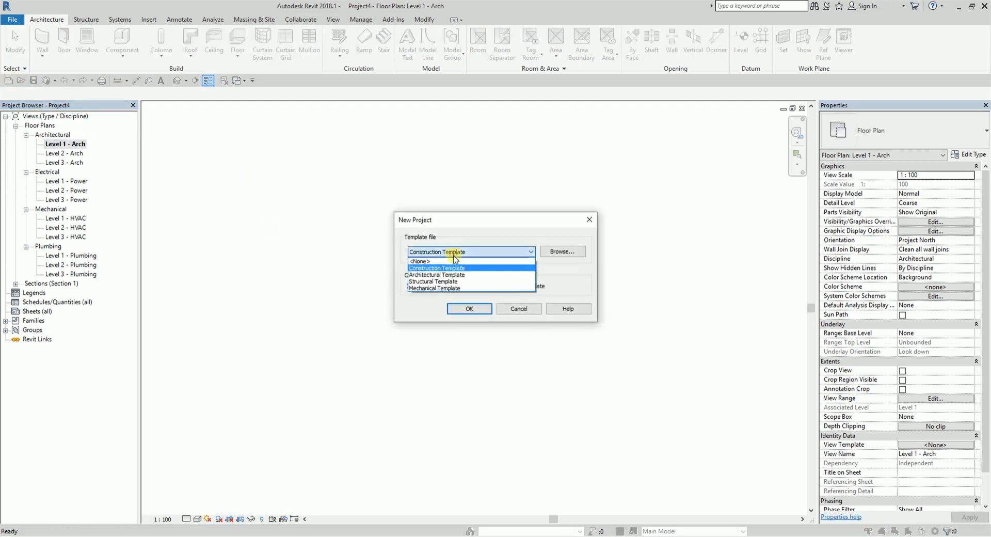
pyautogui.click(439, 288)
pyautogui.click(467, 309)
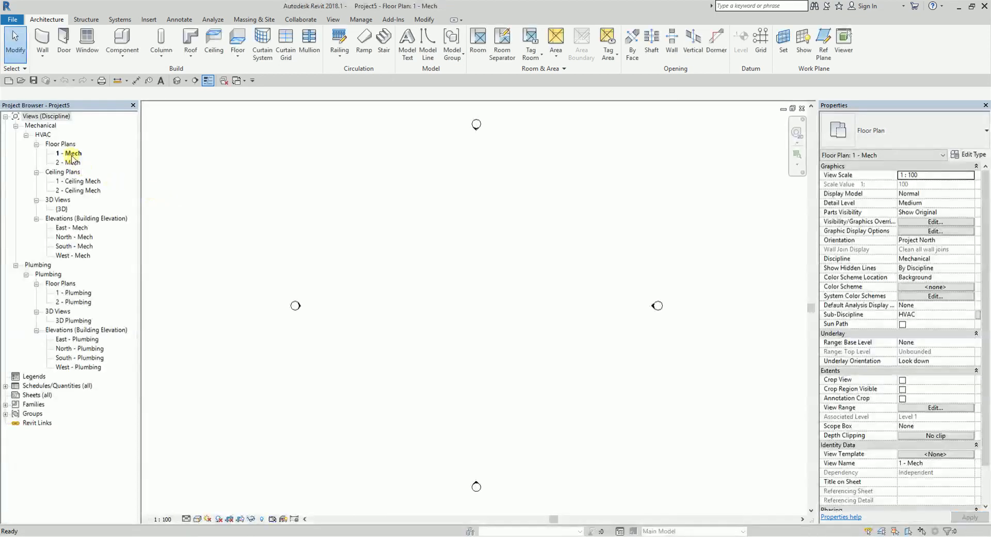
# - Examine the Sub-Discipline property of the 1 - Mech floor plan and East - Mech elevation, and close the mechanical project
pyautogui.click(72, 153)
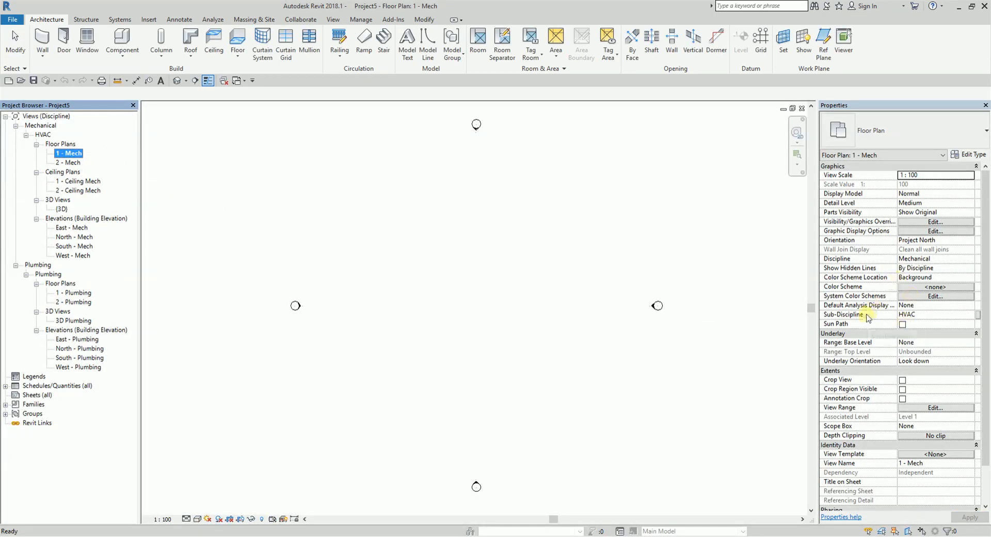
pyautogui.click(71, 220)
pyautogui.click(73, 227)
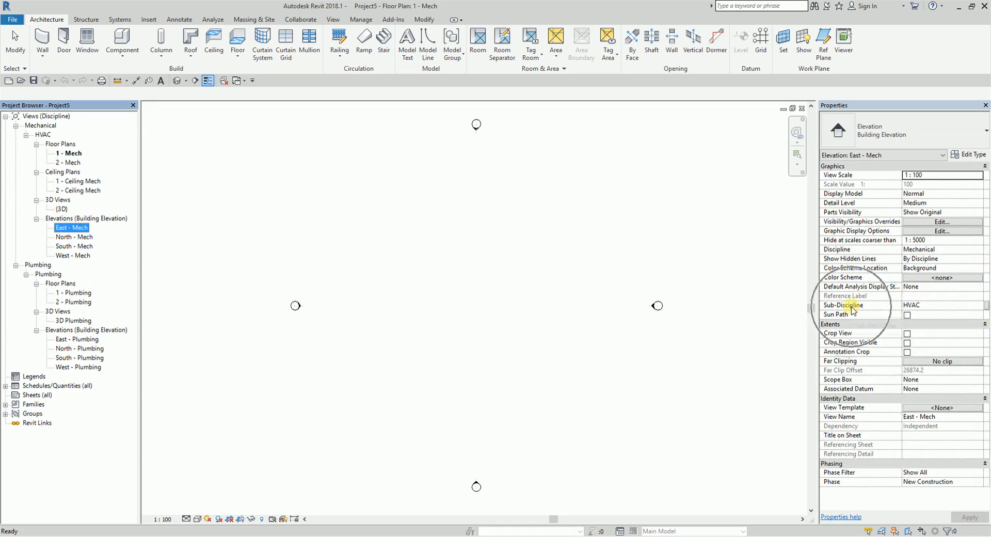
pyautogui.click(355, 267)
pyautogui.click(235, 80)
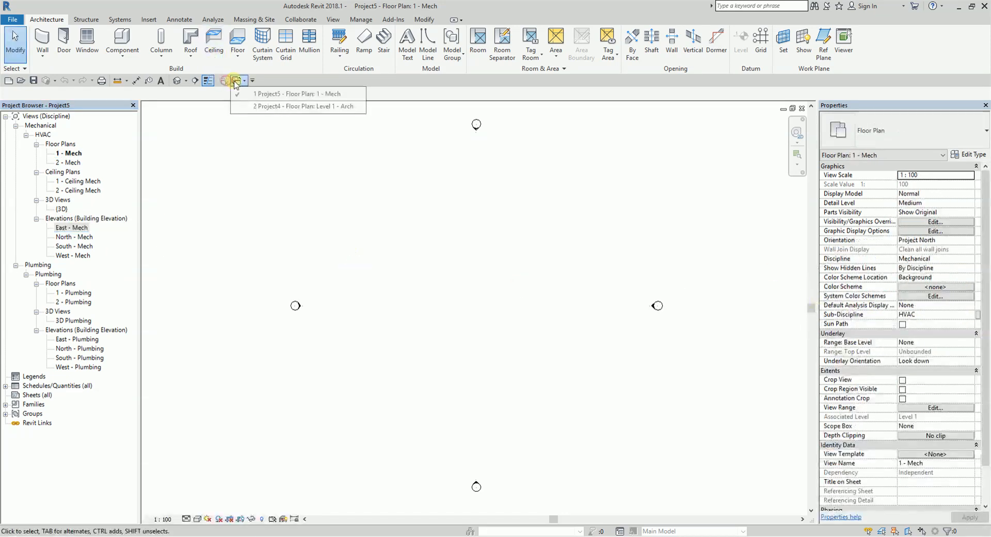
pyautogui.click(756, 135)
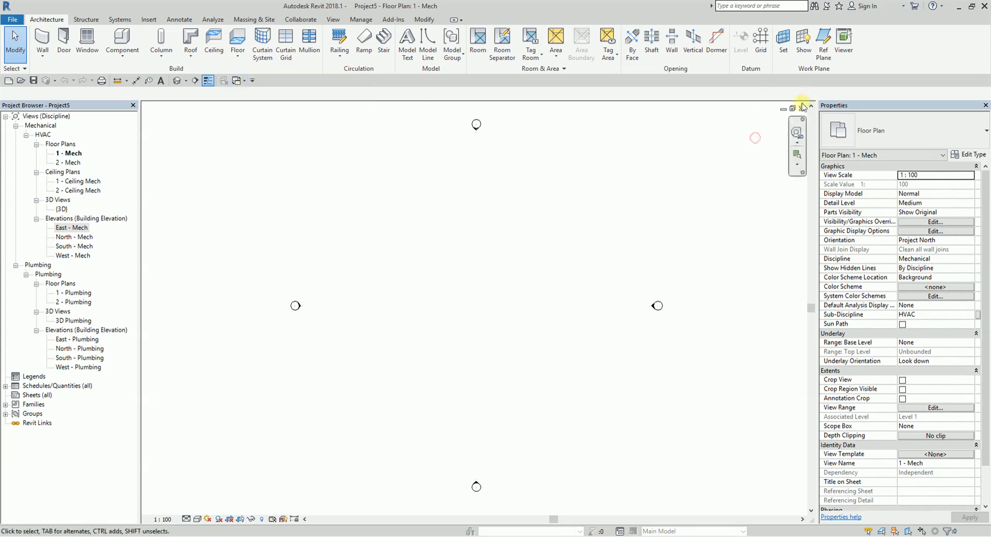
pyautogui.click(801, 108)
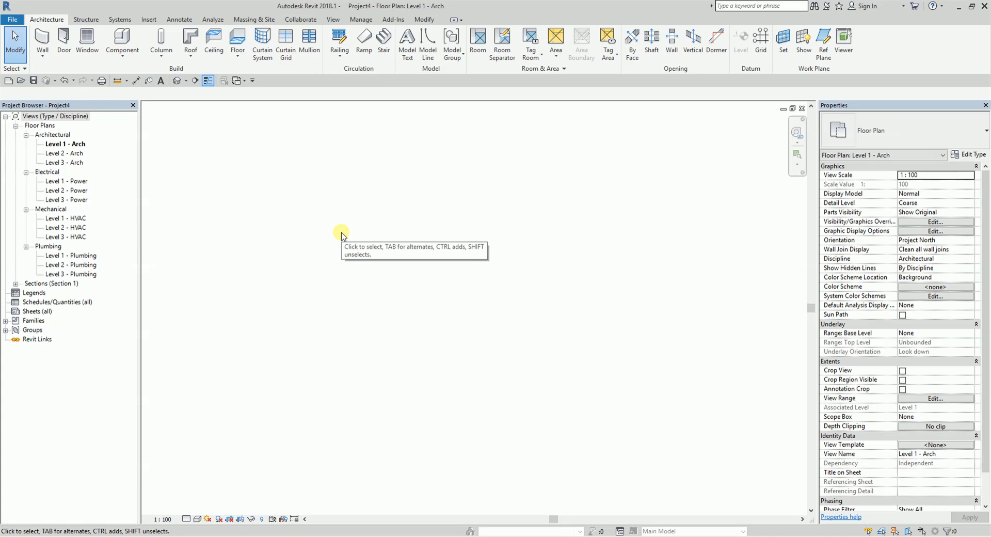
# - Add a new project parameter named "Sub-Discipline"
pyautogui.click(341, 233)
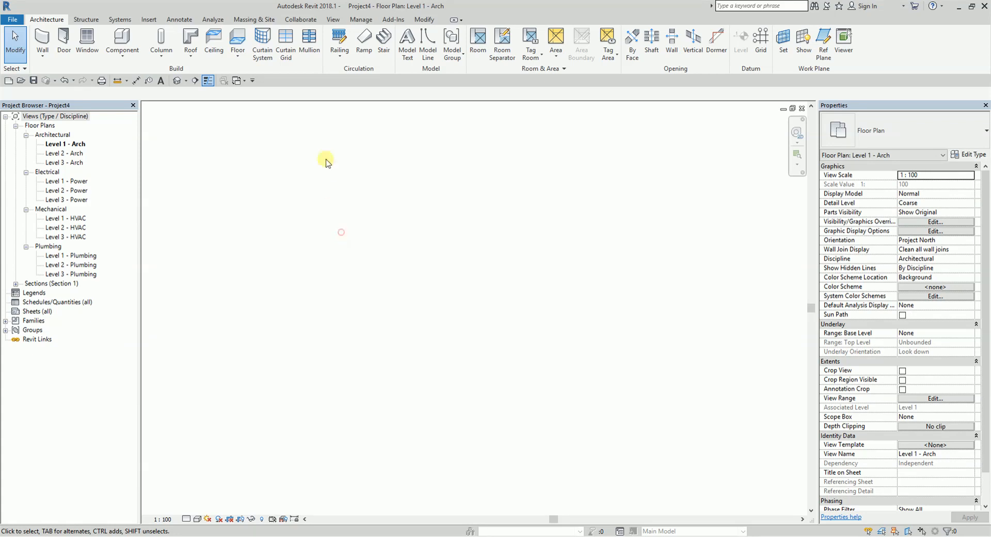
pyautogui.click(333, 19)
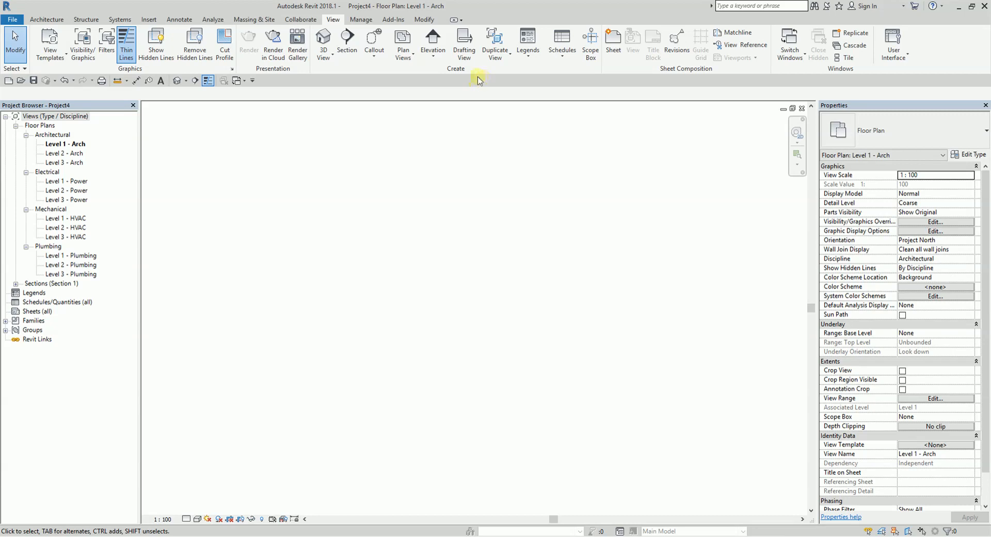
pyautogui.click(360, 21)
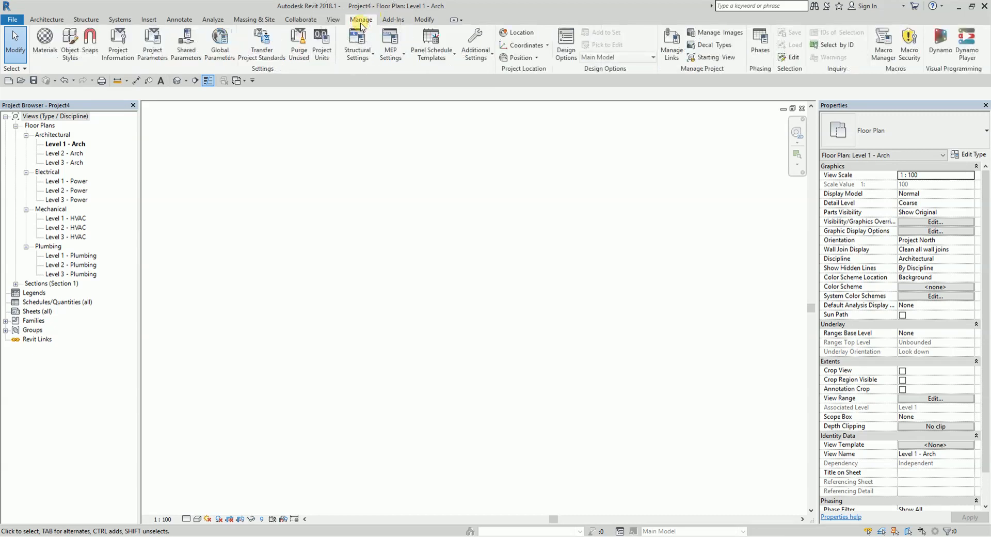
pyautogui.press('ctrl')
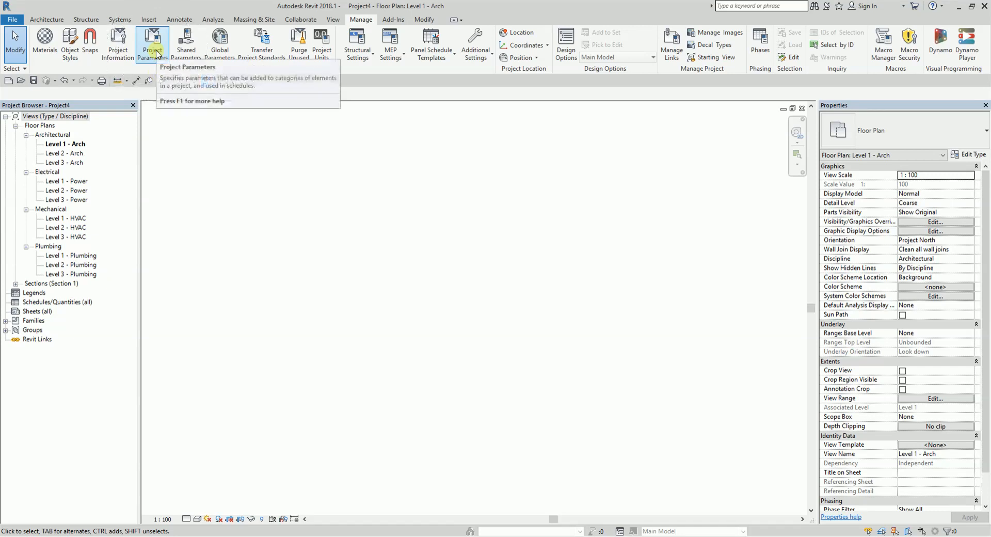
pyautogui.click(157, 54)
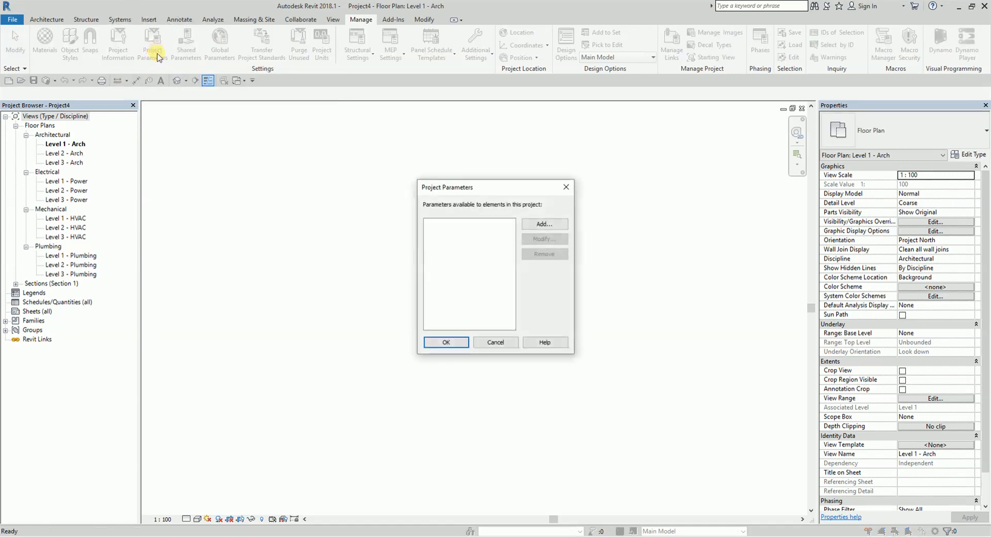
pyautogui.press('ctrl')
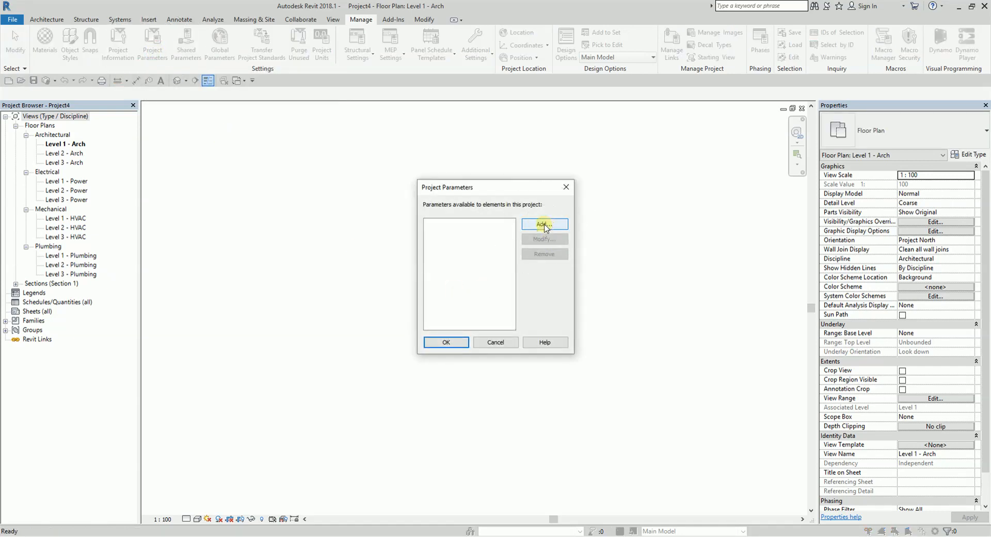
pyautogui.click(545, 224)
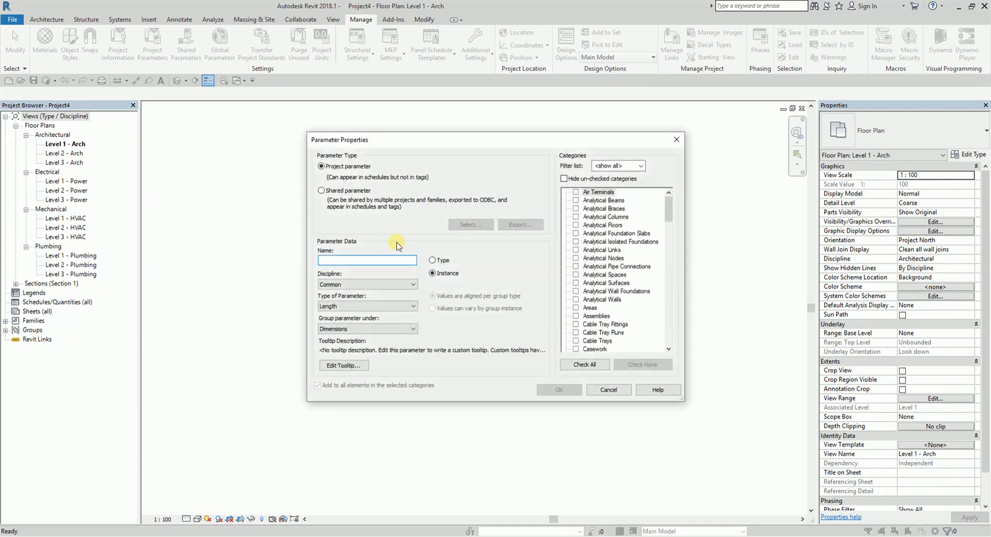
pyautogui.write('Sub-Discipline')
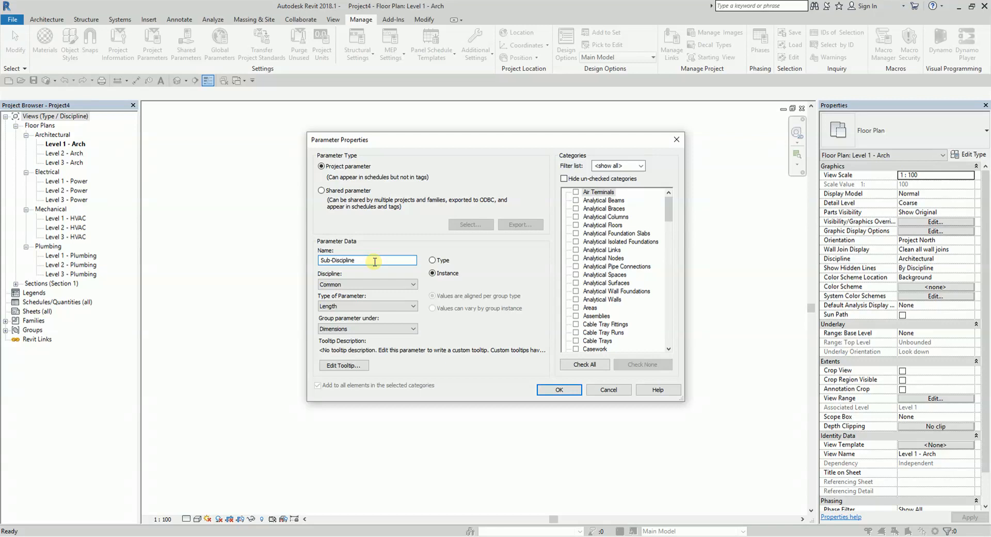
# - Define Sub-Discipline as a Common instance parameter of type Text, grouped under Graphics
pyautogui.click(350, 285)
pyautogui.click(350, 285)
pyautogui.click(347, 307)
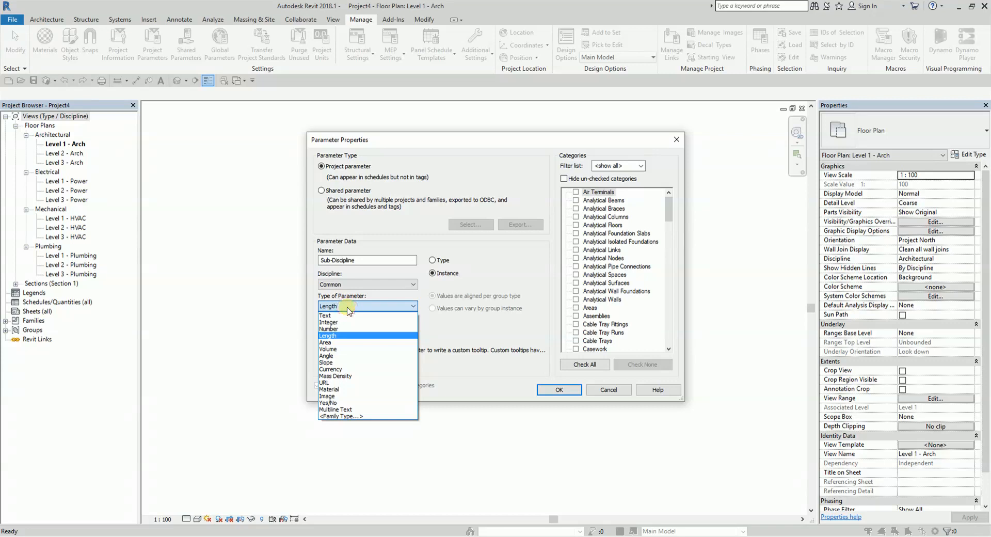
pyautogui.click(341, 315)
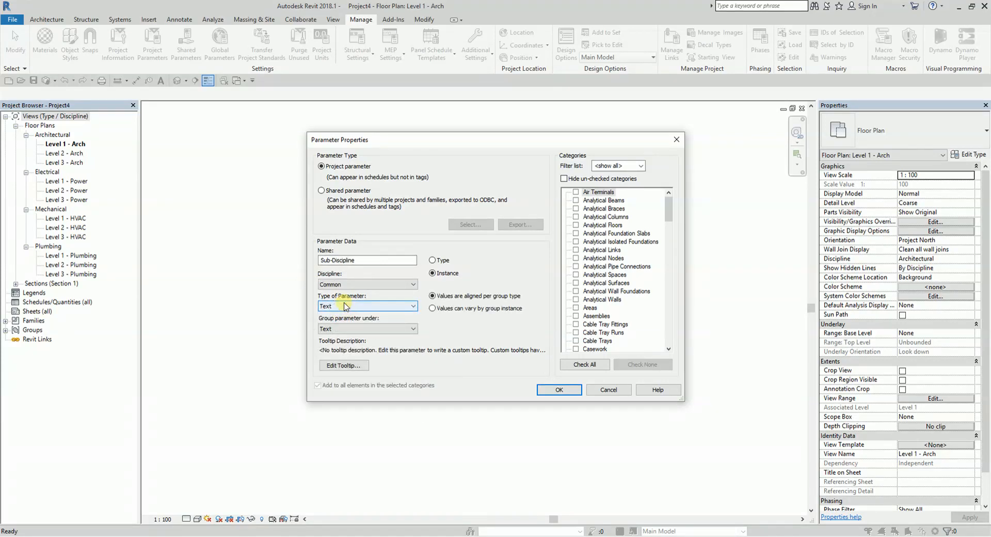
pyautogui.click(335, 330)
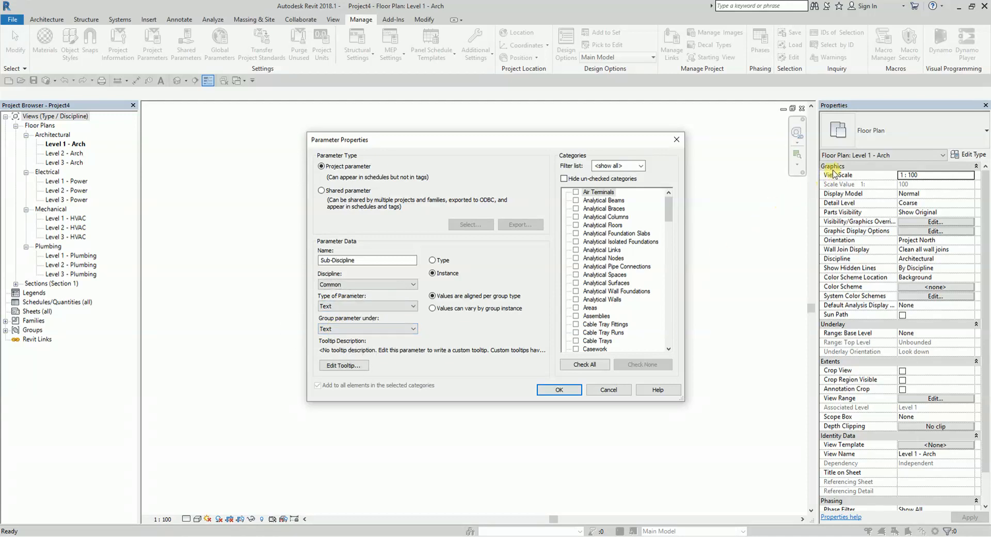
pyautogui.click(832, 172)
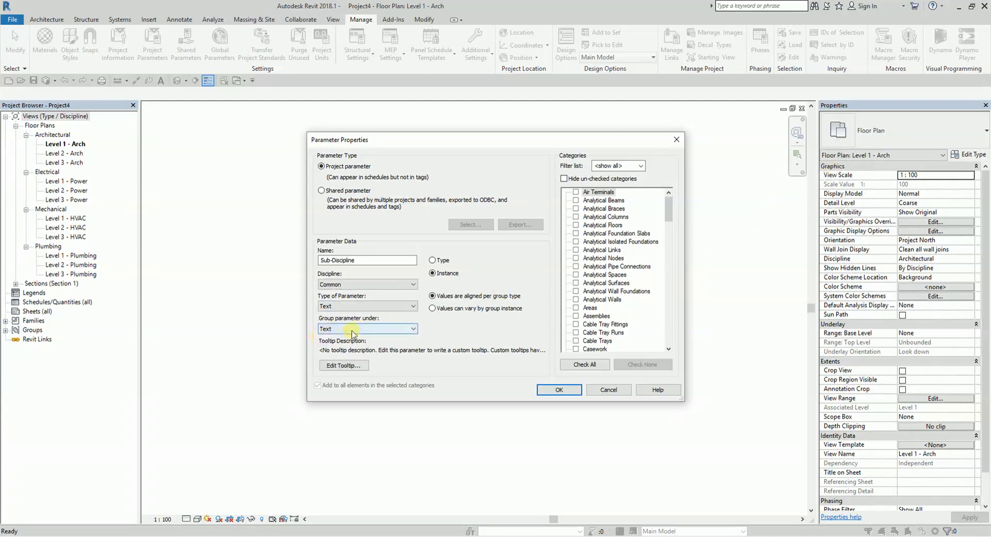
pyautogui.click(352, 333)
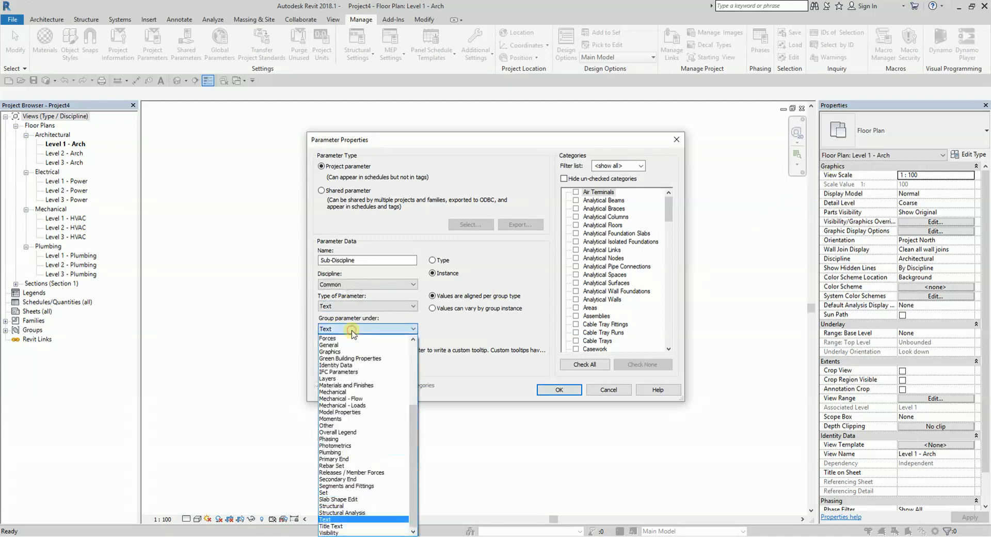
pyautogui.click(332, 352)
pyautogui.click(442, 273)
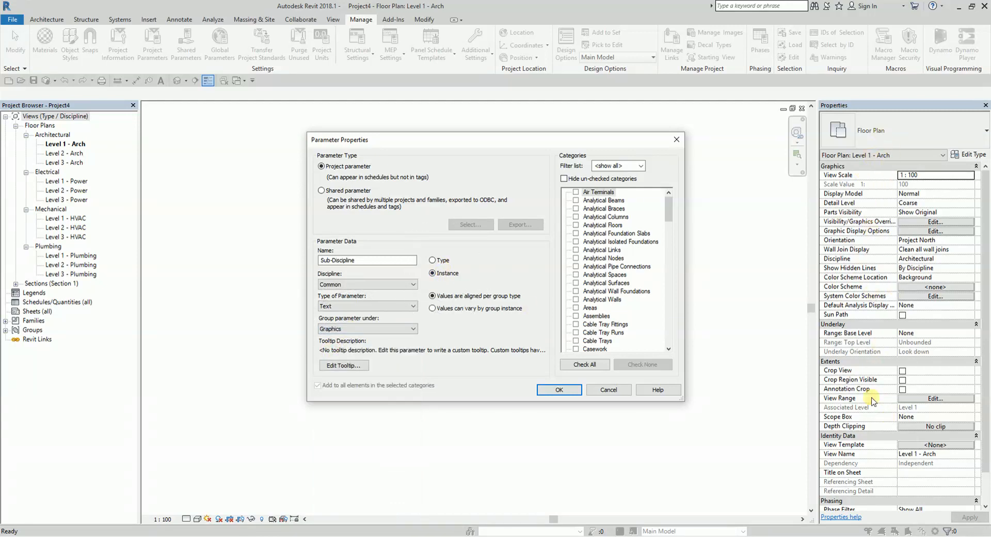
# - Assign the Sub-Discipline parameter to the Views category and accept the project parameters
pyautogui.press('ctrl')
pyautogui.press('ctrl')
pyautogui.press('ctrl')
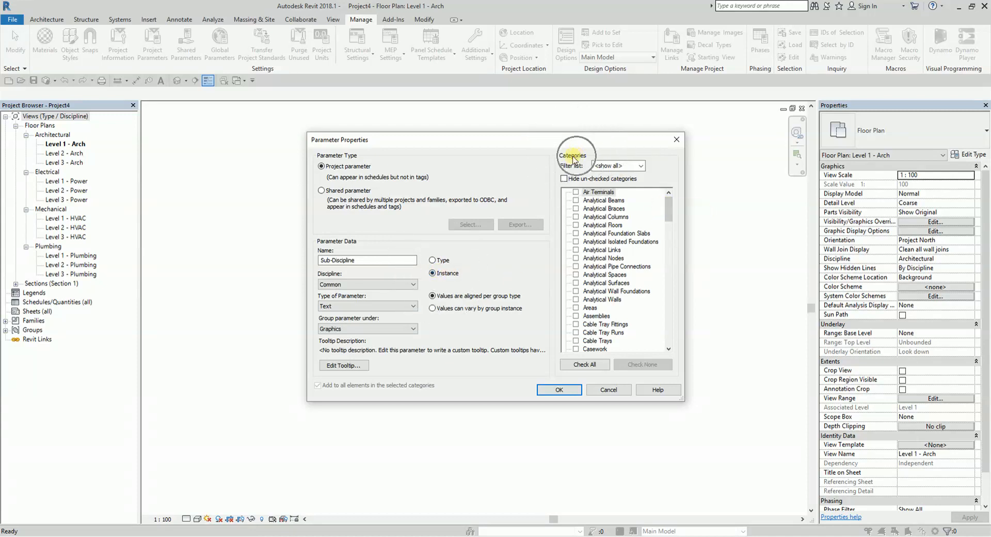
pyautogui.press('ctrl')
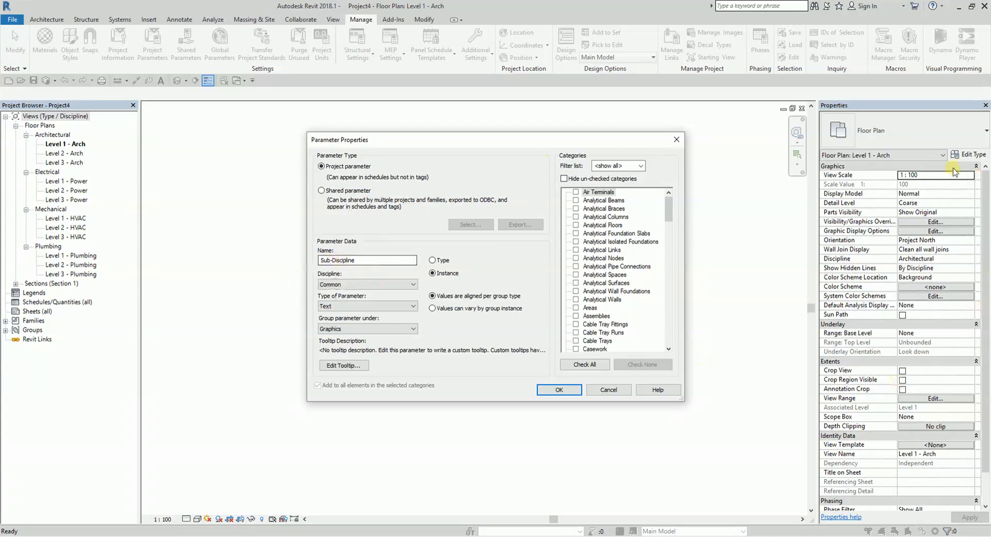
pyautogui.moveTo(667, 208); pyautogui.dragTo(668, 336)
pyautogui.press('ctrl')
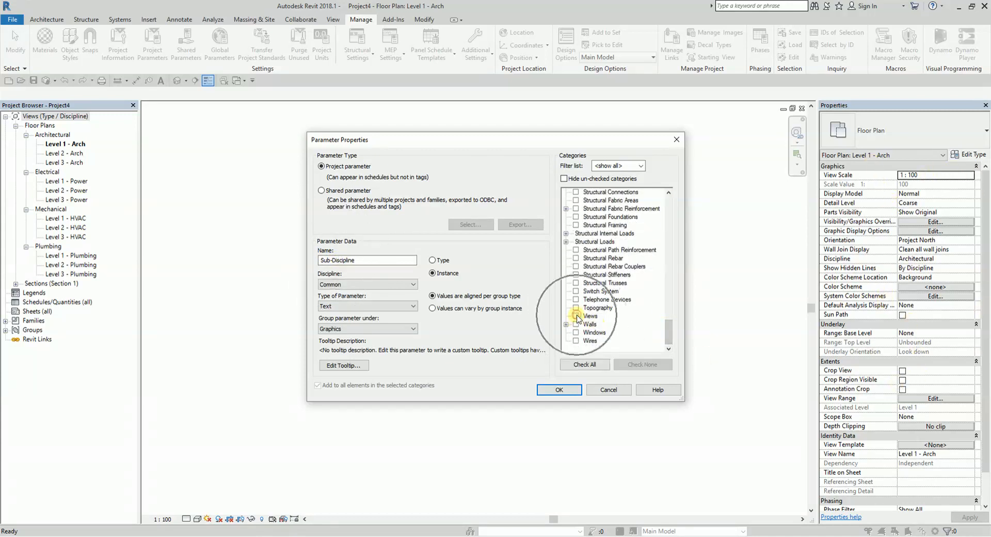
pyautogui.press('ctrl')
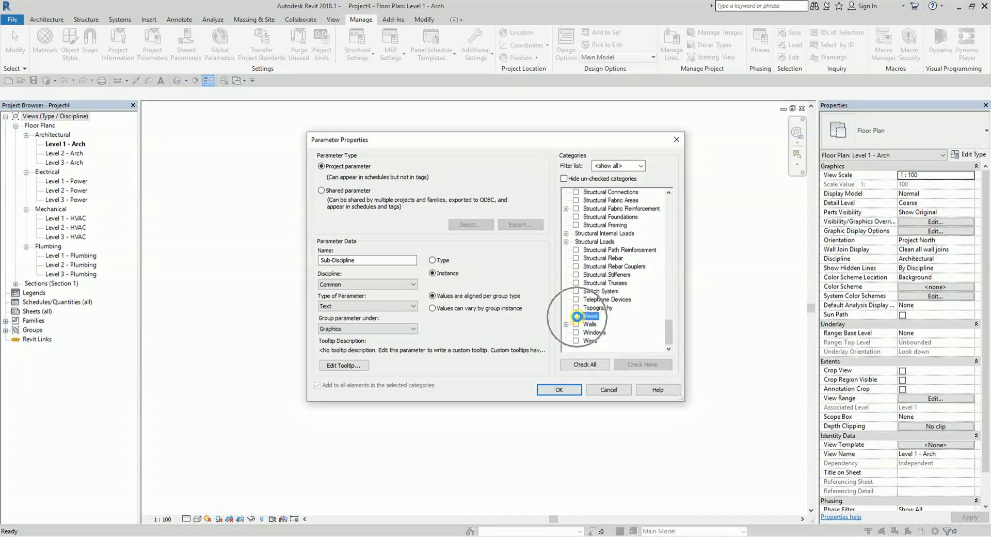
pyautogui.click(576, 316)
pyautogui.press('ctrl')
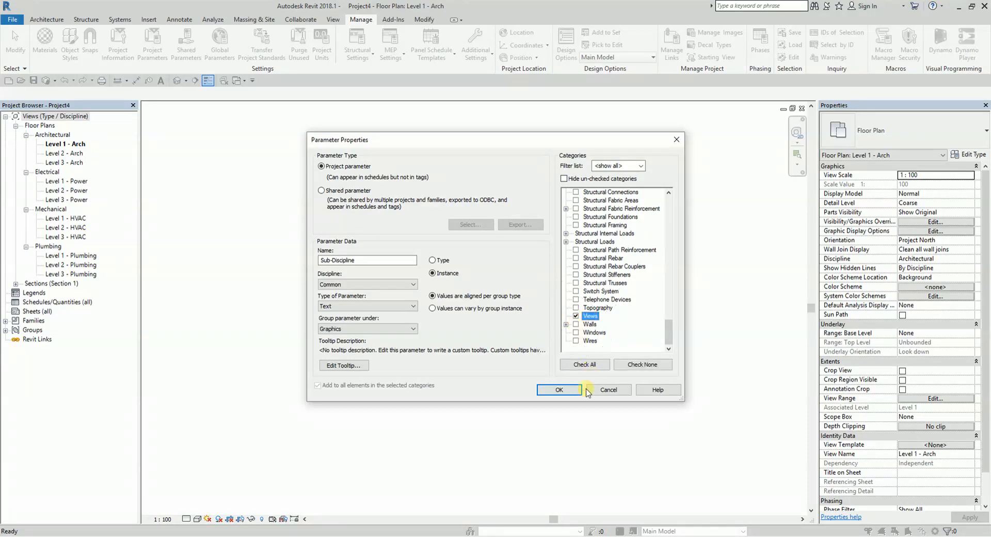
pyautogui.press('ctrl')
pyautogui.click(567, 390)
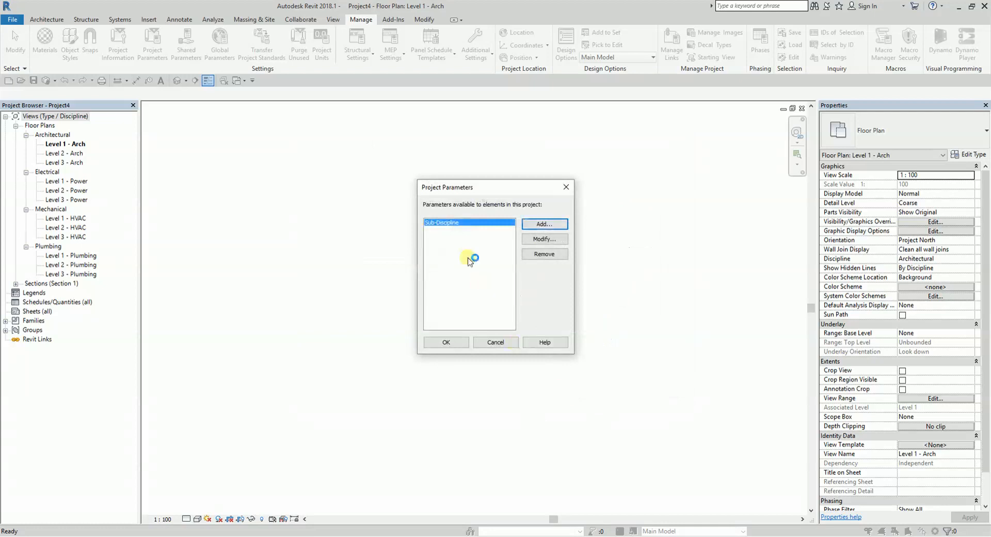
pyautogui.click(456, 344)
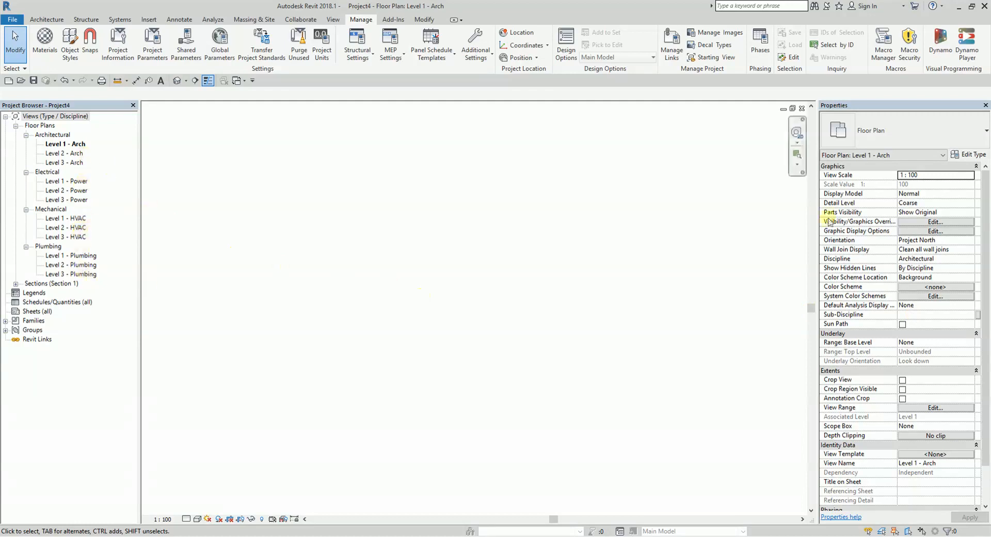
# - Set the Sub-Discipline of the Level 1 - Arch floor plan to "Design"
pyautogui.click(916, 315)
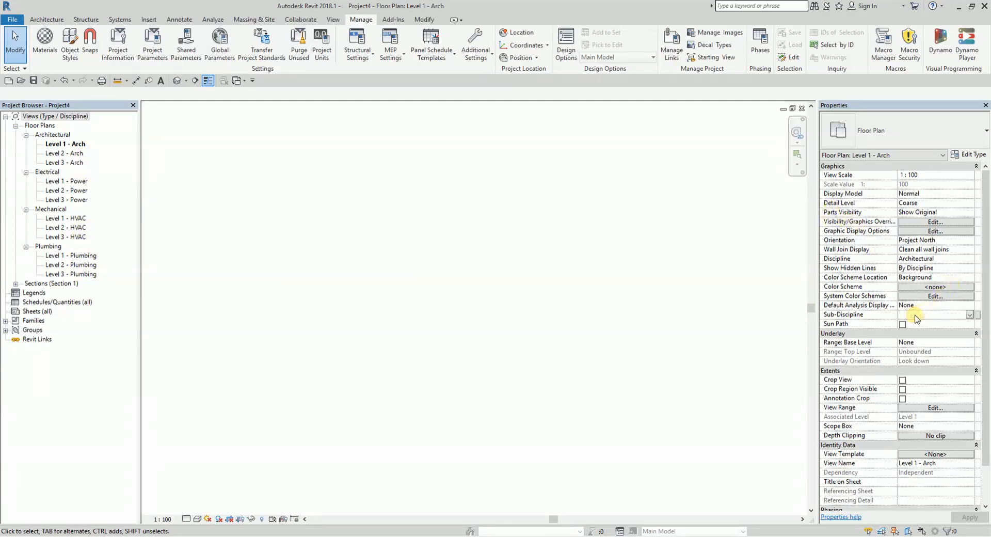
pyautogui.write('Design')
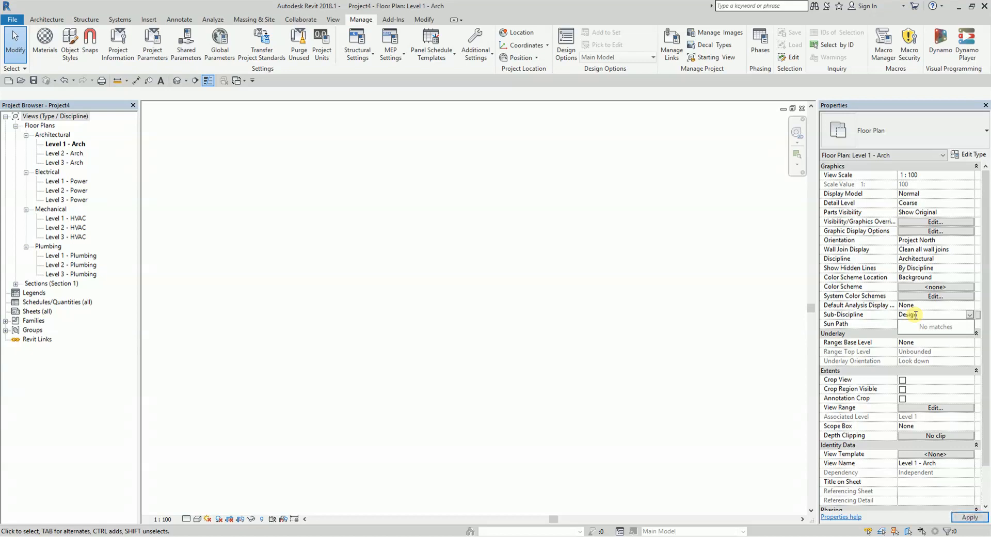
pyautogui.press('Return')
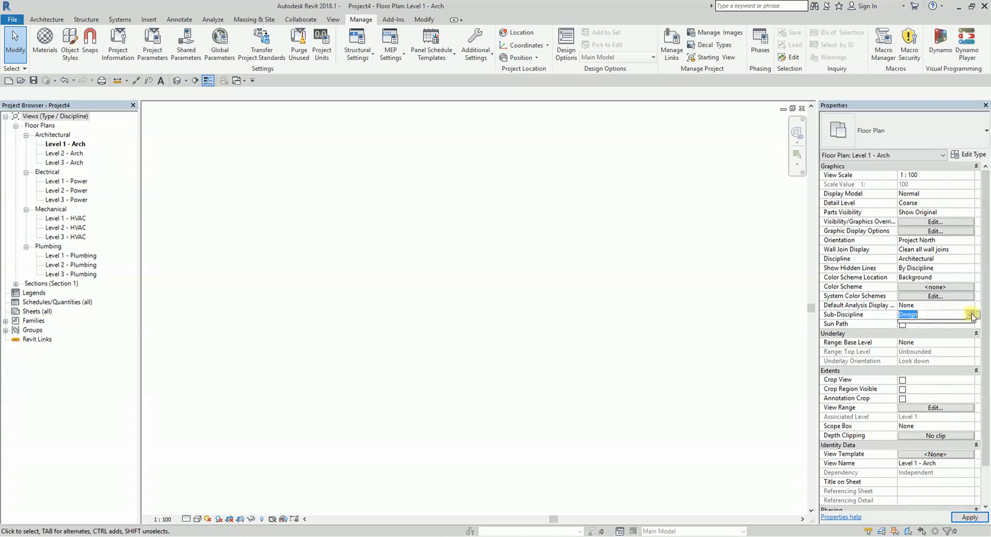
pyautogui.click(384, 222)
# - Select the Arch floor plans of Levels 1, 2 and 3 together and set their Sub-Discipline to Design
pyautogui.click(80, 144)
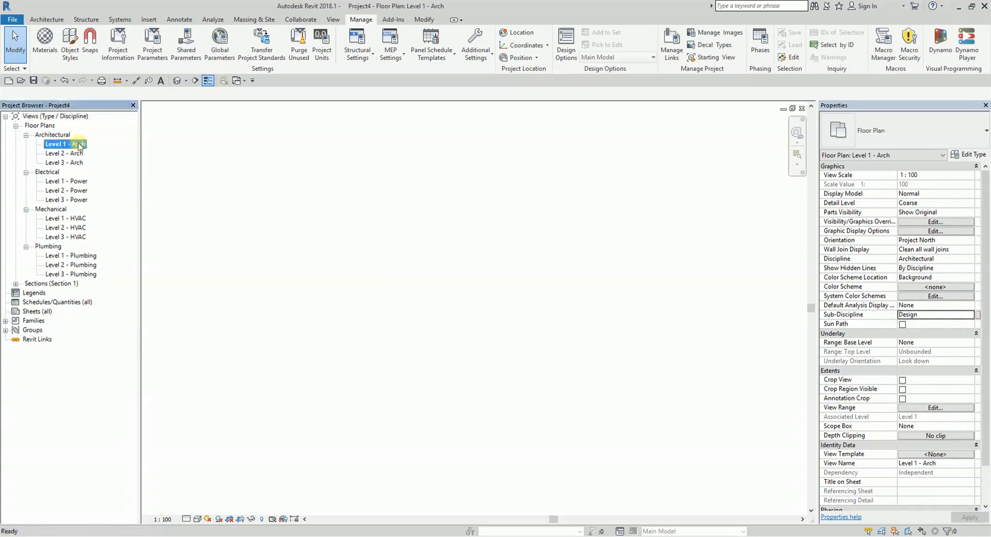
pyautogui.keyDown('shift'); pyautogui.click(77, 162); pyautogui.keyUp('shift')
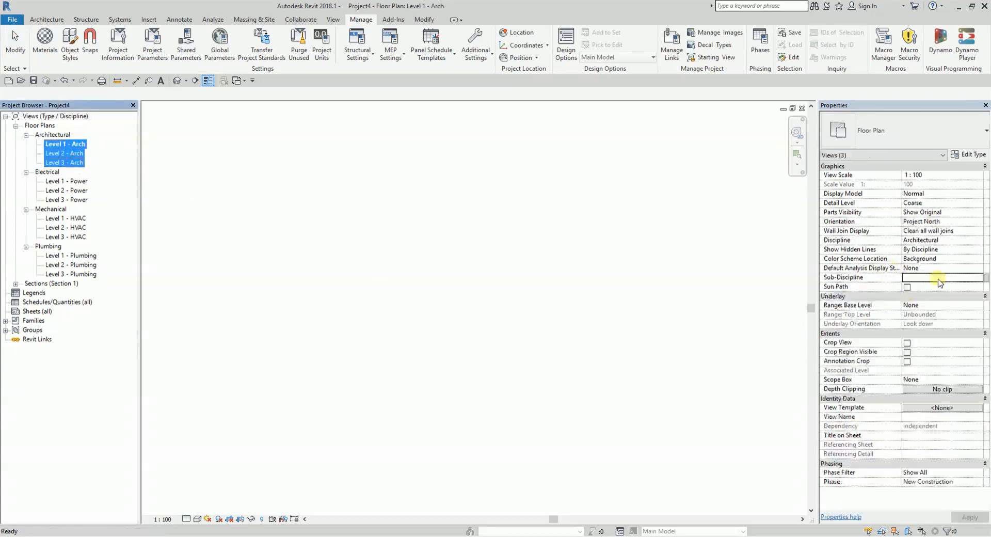
pyautogui.click(940, 280)
pyautogui.click(977, 277)
pyautogui.click(919, 287)
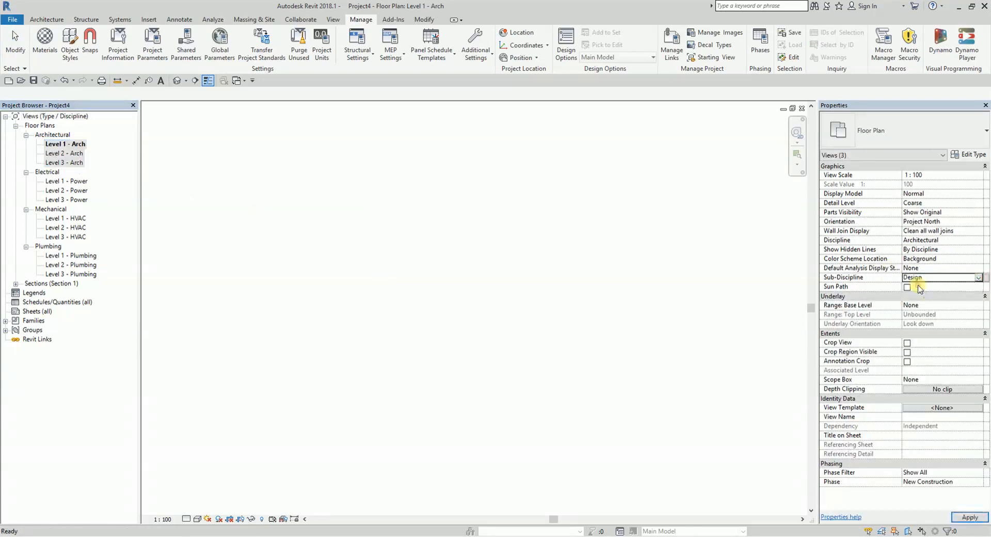
# - Open the Level 2 - Arch floor plan and check its Sub-Discipline
pyautogui.click(405, 233)
pyautogui.click(75, 154)
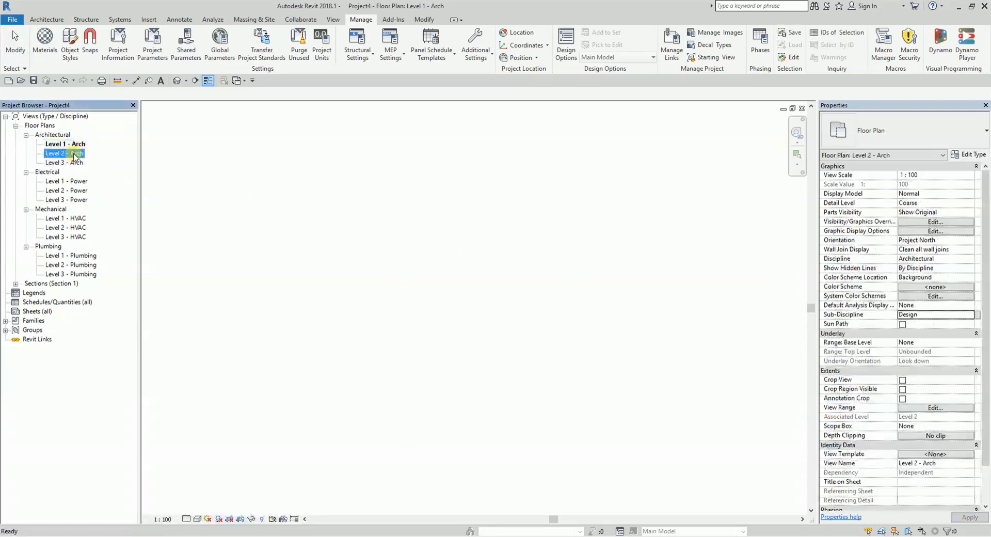
pyautogui.doubleClick(75, 153)
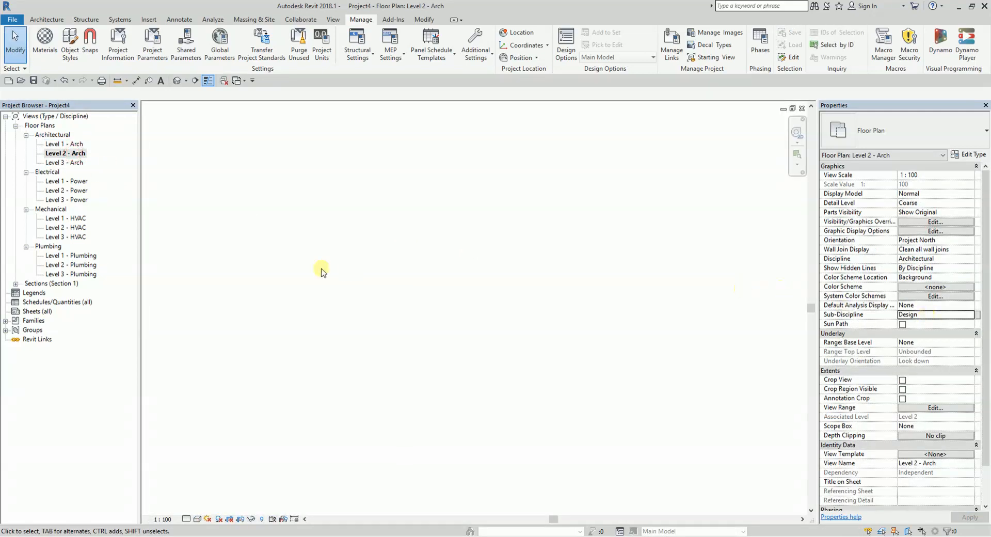
# - Set the Sub-Discipline of the Level 1, 2 and 3 Power floor plans together to Power
pyautogui.click(66, 181)
pyautogui.keyDown('shift'); pyautogui.click(79, 200); pyautogui.keyUp('shift')
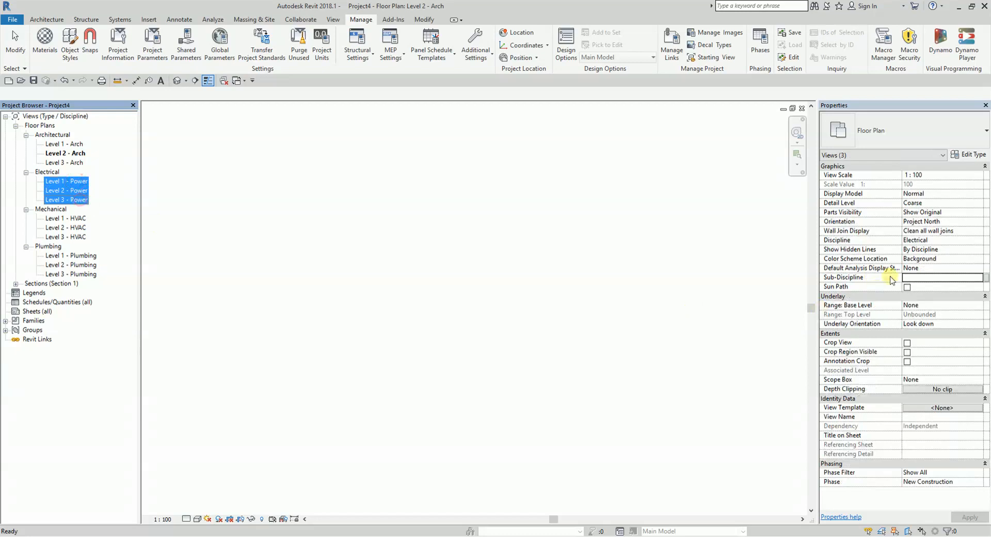
pyautogui.click(915, 278)
pyautogui.write('Power')
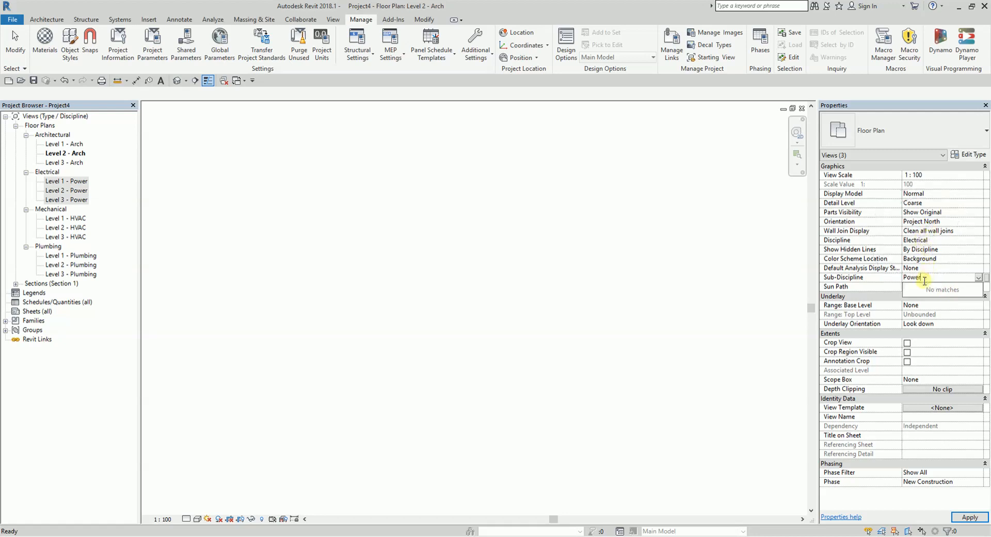
pyautogui.click(970, 517)
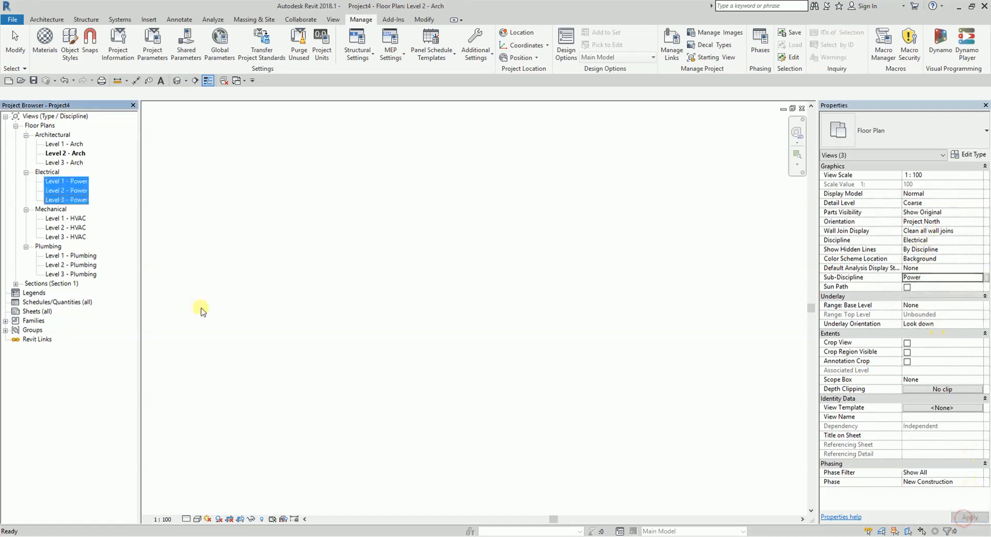
pyautogui.click(72, 180)
pyautogui.click(78, 190)
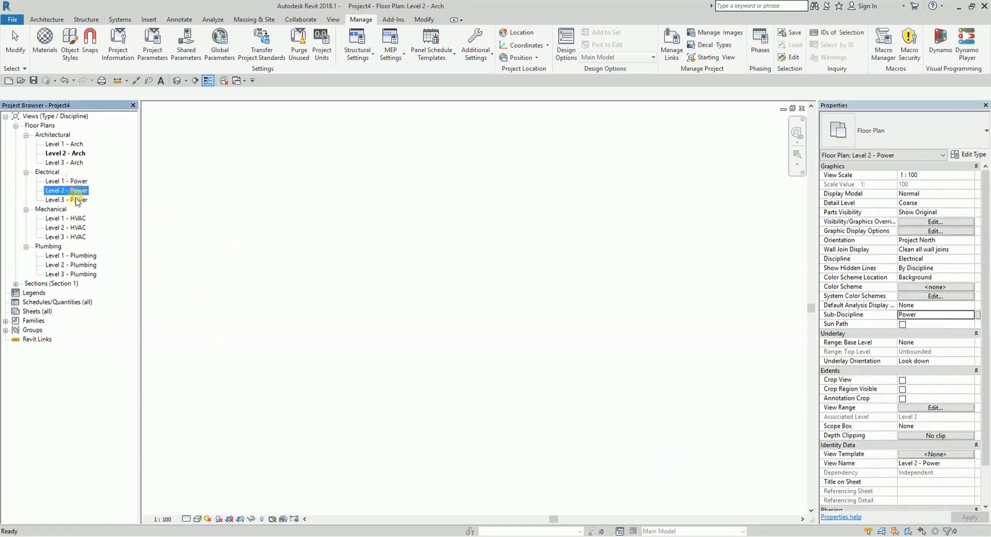
# - Select the HVAC floor plans of Levels 1, 2 and 3 together and set their Sub-Discipline to HVAC
pyautogui.click(75, 218)
pyautogui.keyDown('shift'); pyautogui.click(78, 236); pyautogui.keyUp('shift')
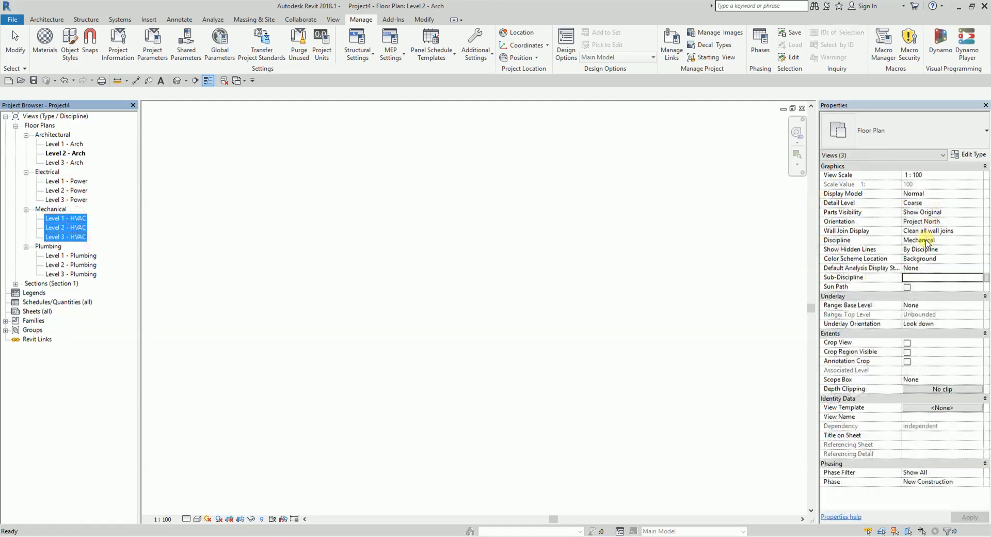
pyautogui.click(915, 279)
pyautogui.write('HVAC')
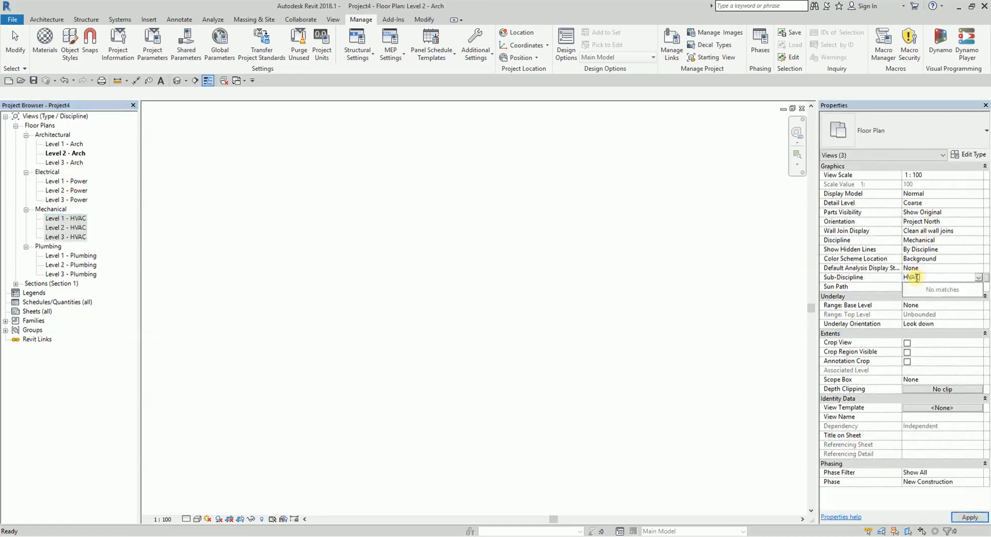
pyautogui.click(969, 518)
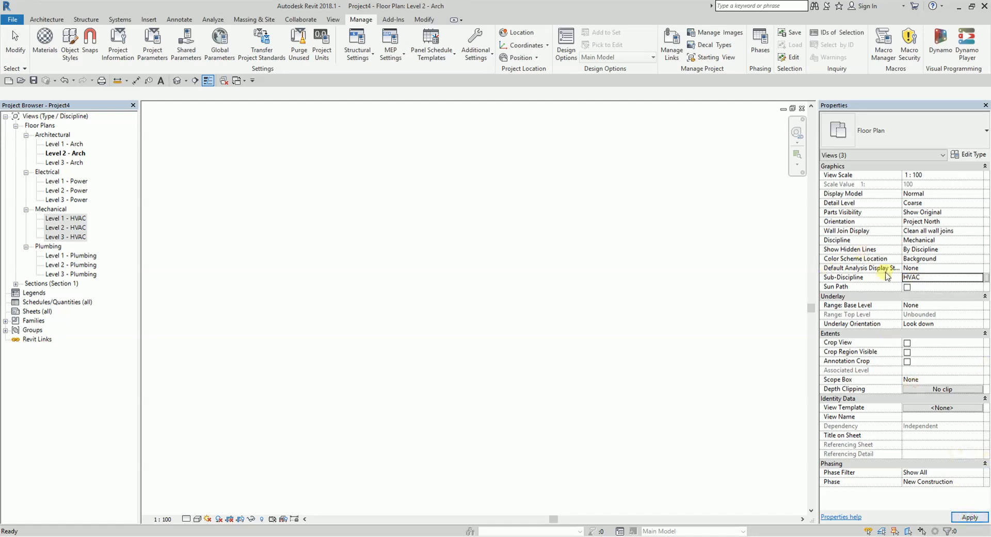
# - Select the Plumbing floor plans of Levels 1, 2 and 3 together and set their Sub-Discipline to Plumbing
pyautogui.click(72, 255)
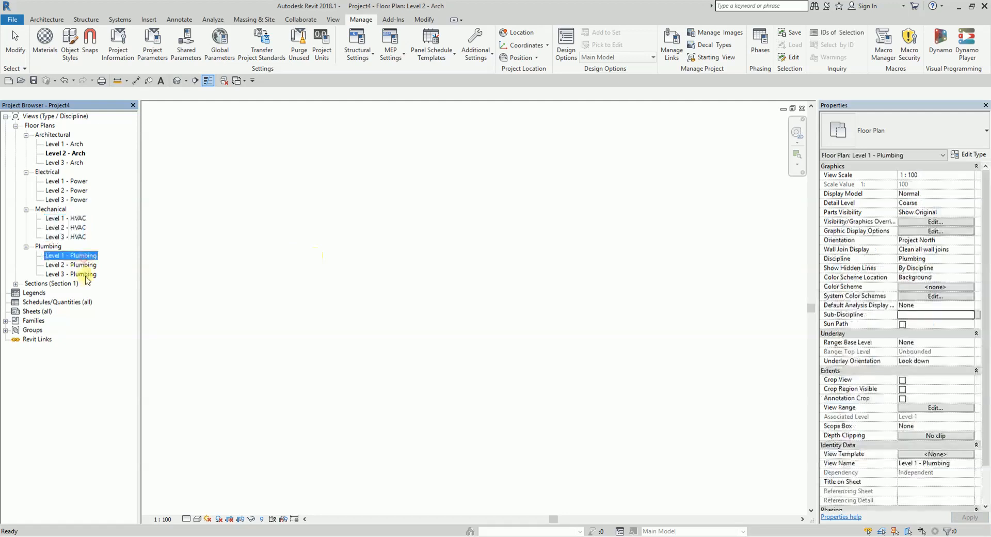
pyautogui.keyDown('shift'); pyautogui.click(85, 275); pyautogui.keyUp('shift')
pyautogui.click(912, 279)
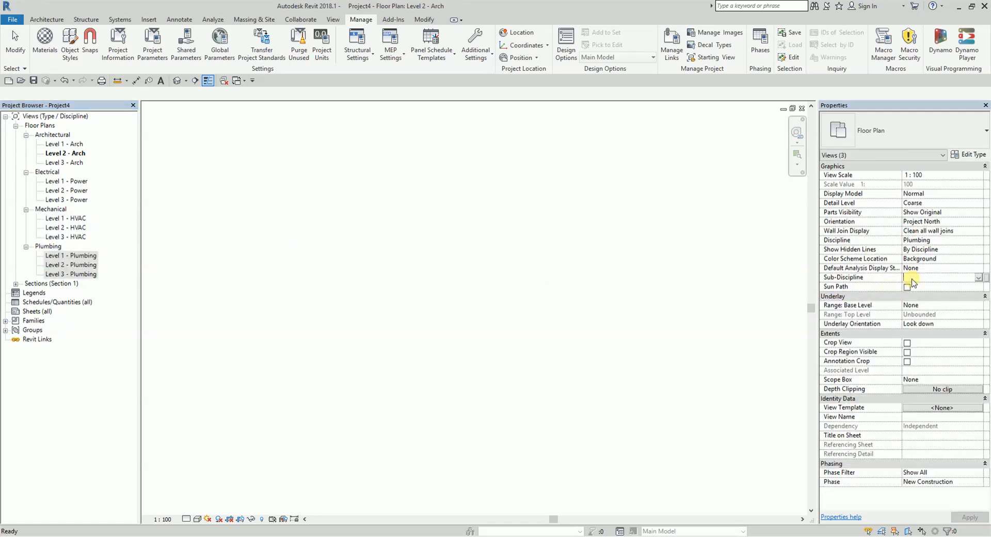
pyautogui.write('Plumbing')
pyautogui.click(970, 517)
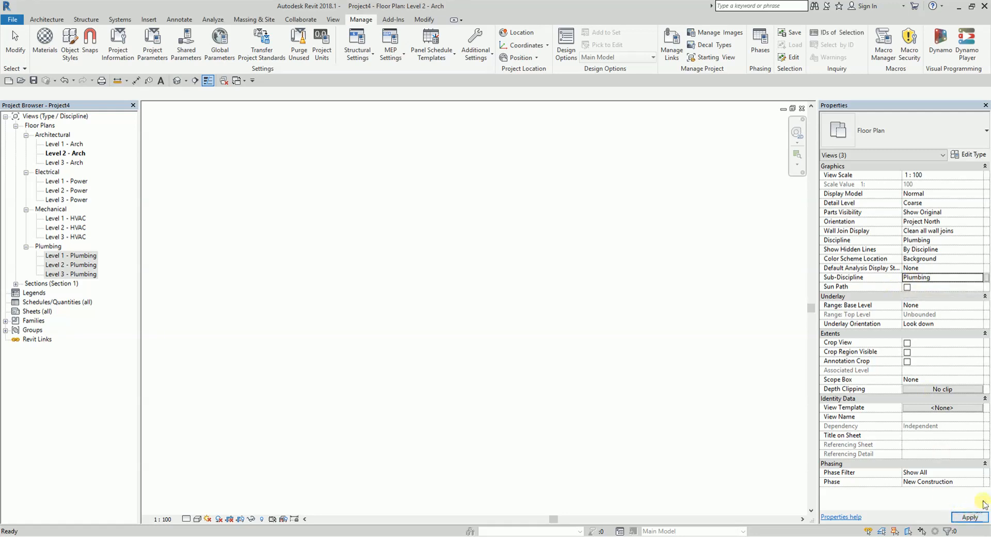
# - Check the Sub-Discipline assigned to individual Plumbing, Power and HVAC floor plans
pyautogui.click(305, 272)
pyautogui.click(53, 256)
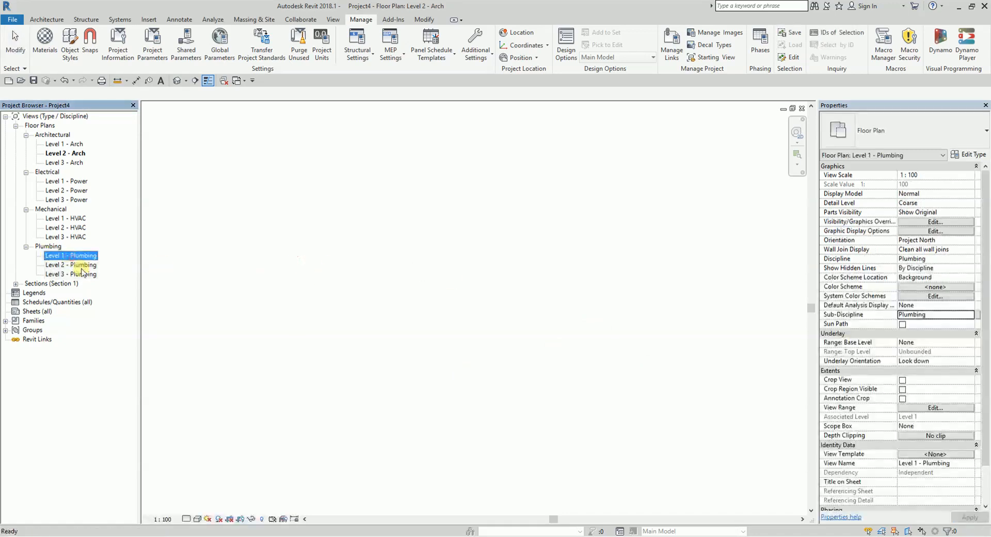
pyautogui.click(78, 181)
pyautogui.click(78, 190)
pyautogui.click(77, 218)
pyautogui.click(77, 237)
pyautogui.click(78, 228)
pyautogui.click(149, 223)
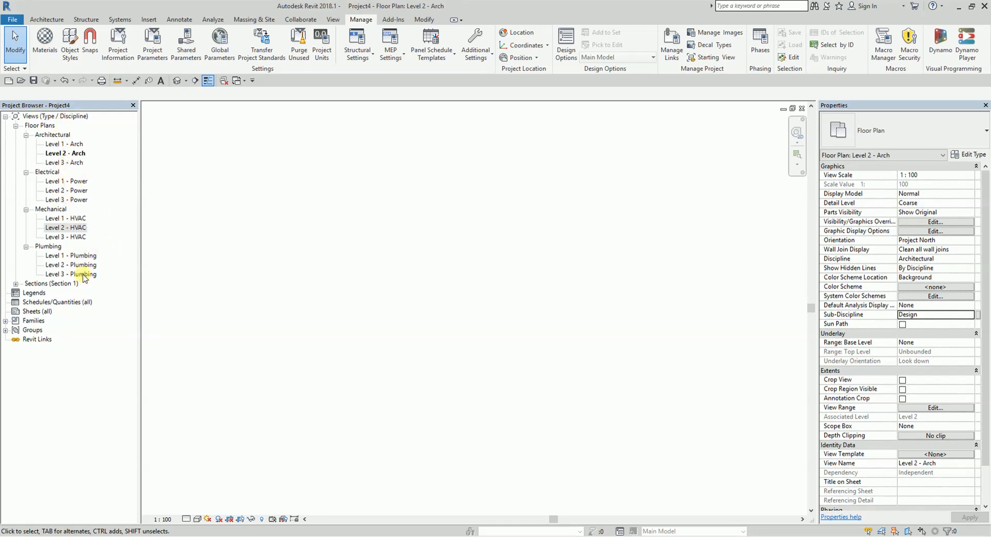
# - Edit the Type / Discipline browser organization to group views by Sub-Discipline after Discipline, and accept it
pyautogui.rightClick(45, 117)
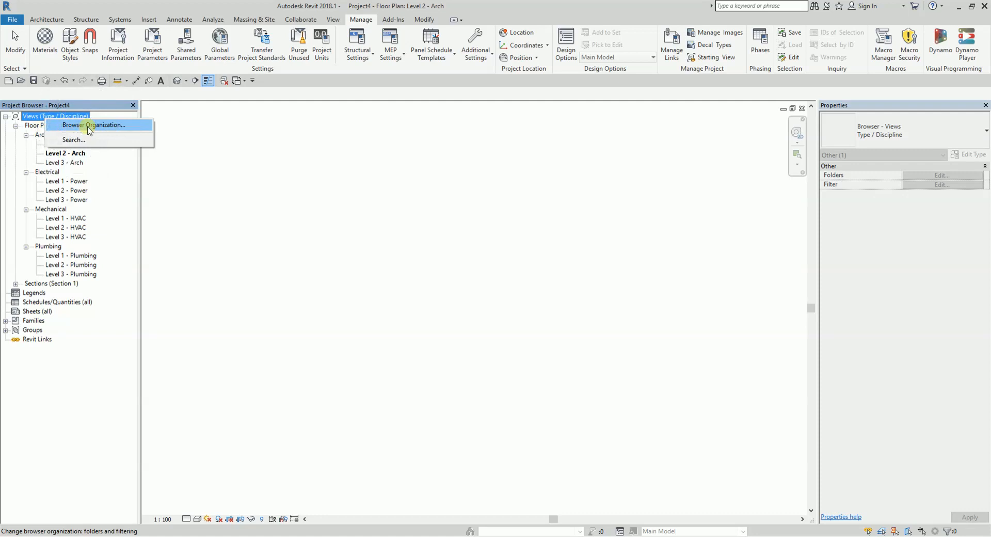
pyautogui.click(89, 130)
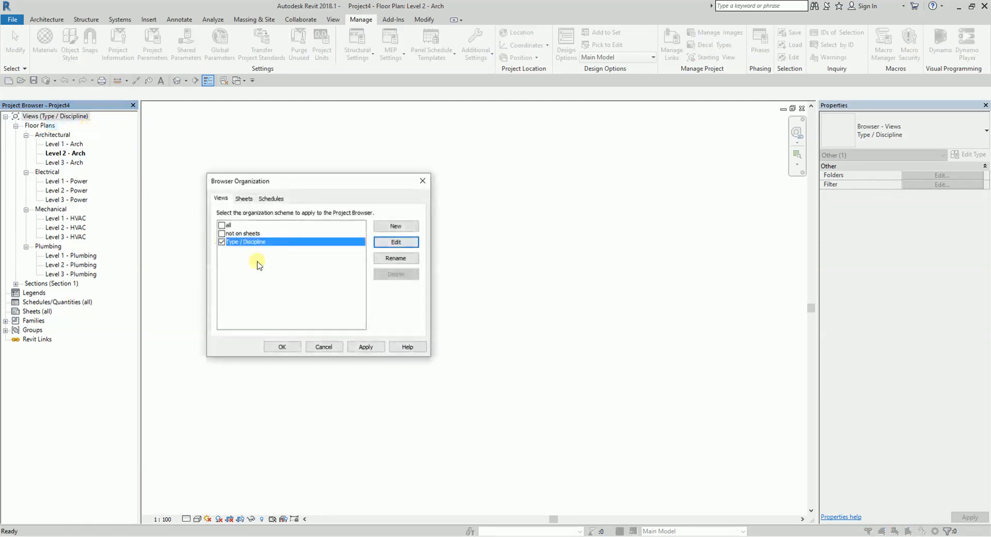
pyautogui.click(395, 243)
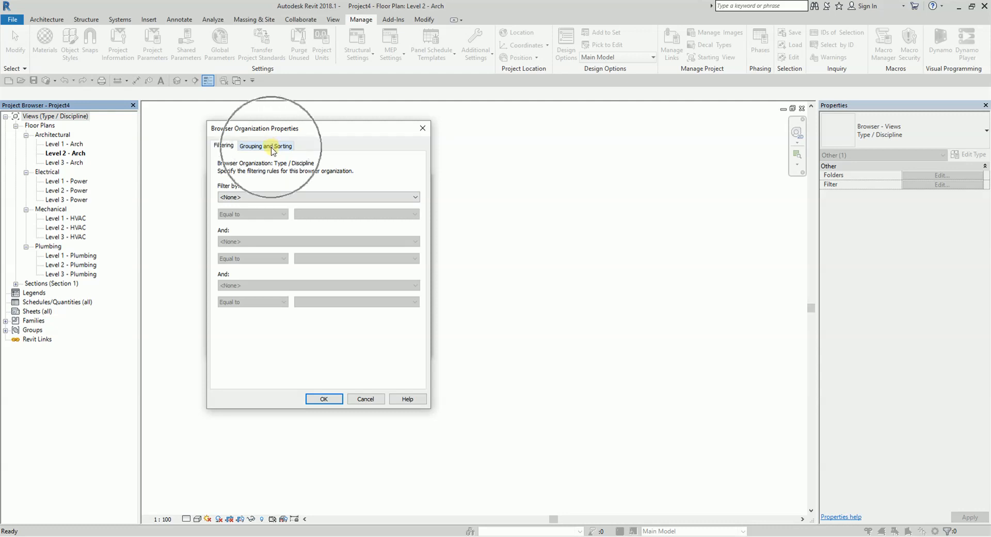
pyautogui.click(272, 147)
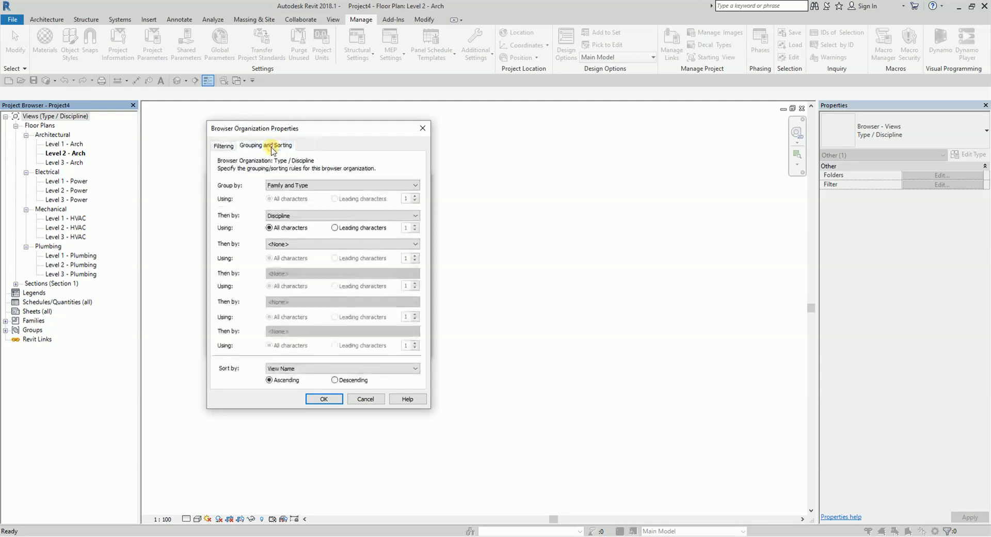
pyautogui.click(281, 246)
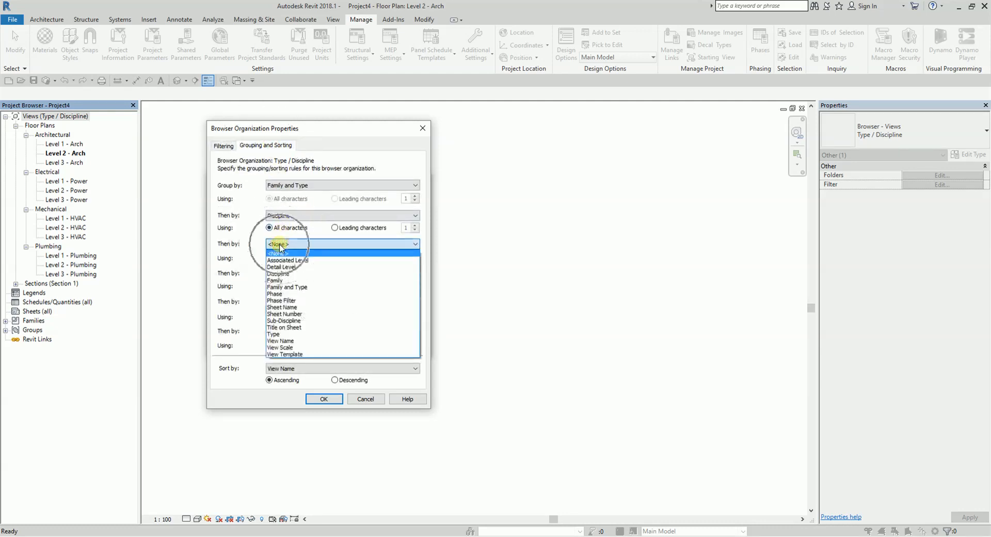
pyautogui.click(293, 324)
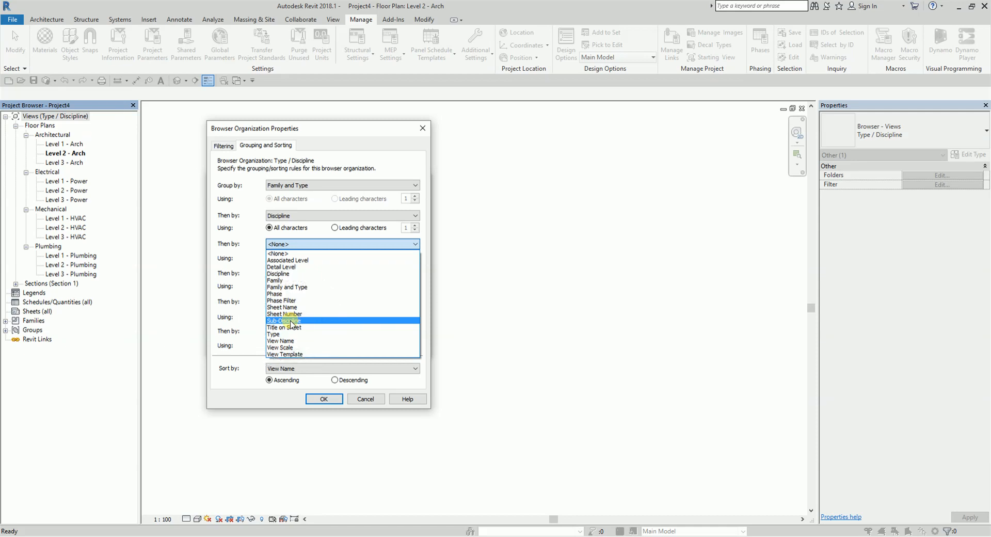
pyautogui.click(291, 321)
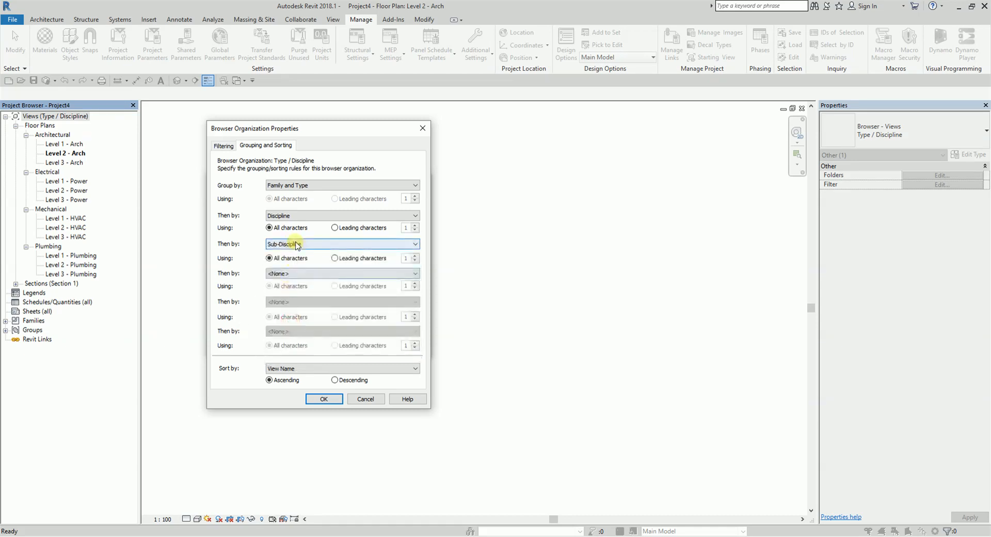
pyautogui.click(324, 398)
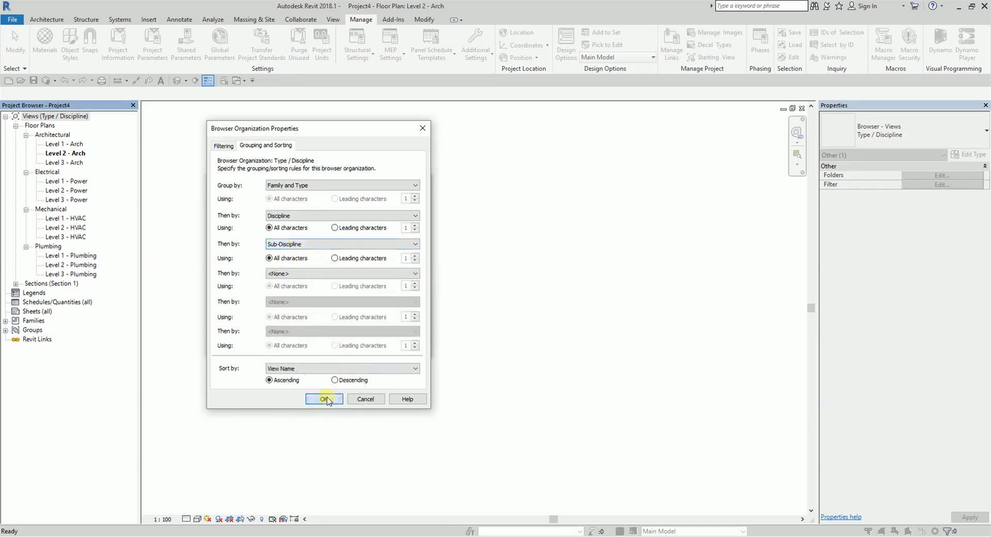
pyautogui.click(283, 347)
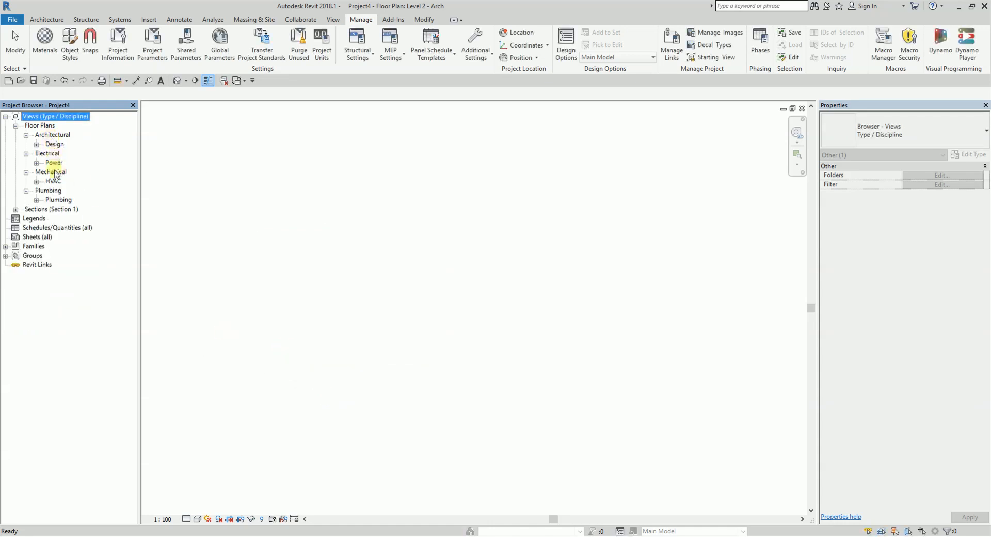
# - Expand the Design, Power, HVAC and Plumbing sub-discipline groups under Floor Plans to examine their views
pyautogui.click(36, 144)
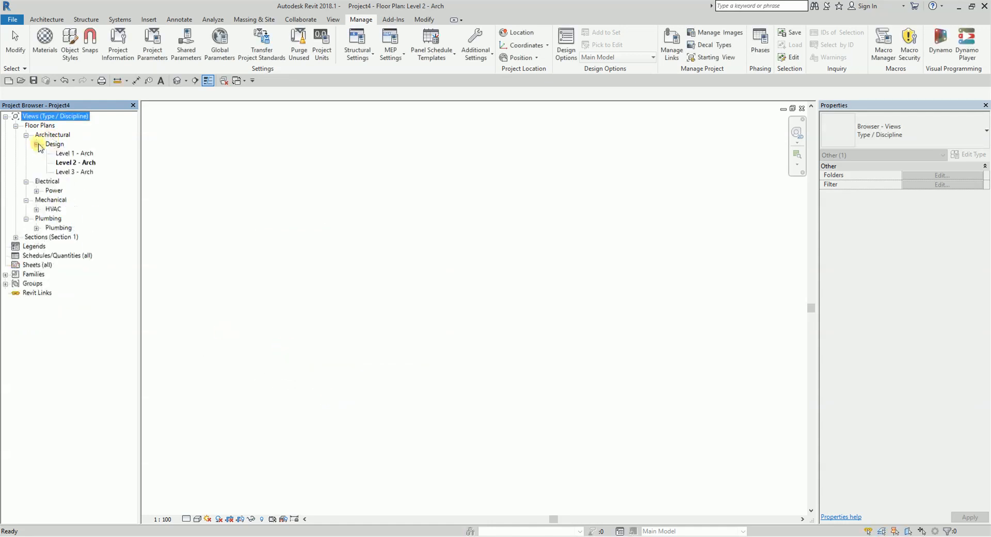
pyautogui.click(37, 191)
pyautogui.click(37, 237)
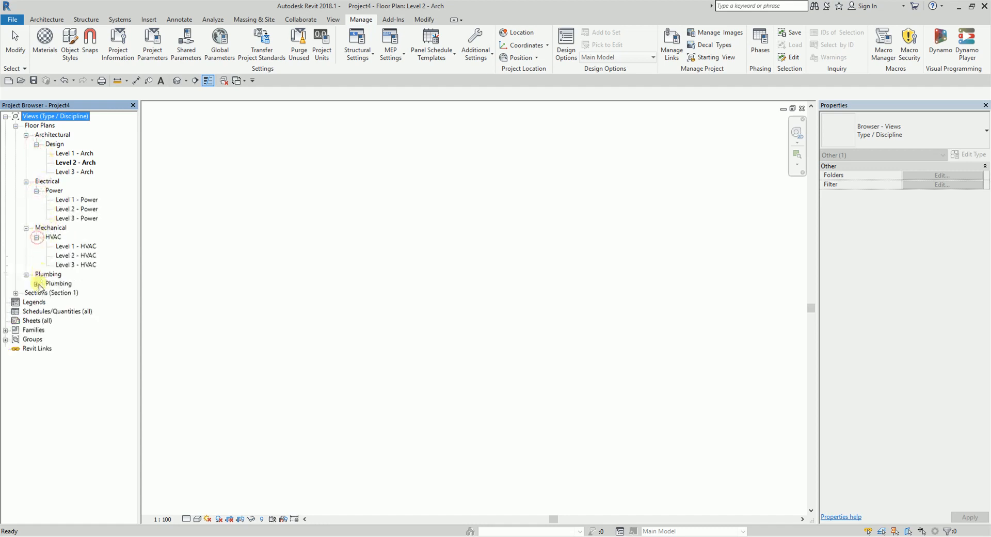
pyautogui.click(37, 284)
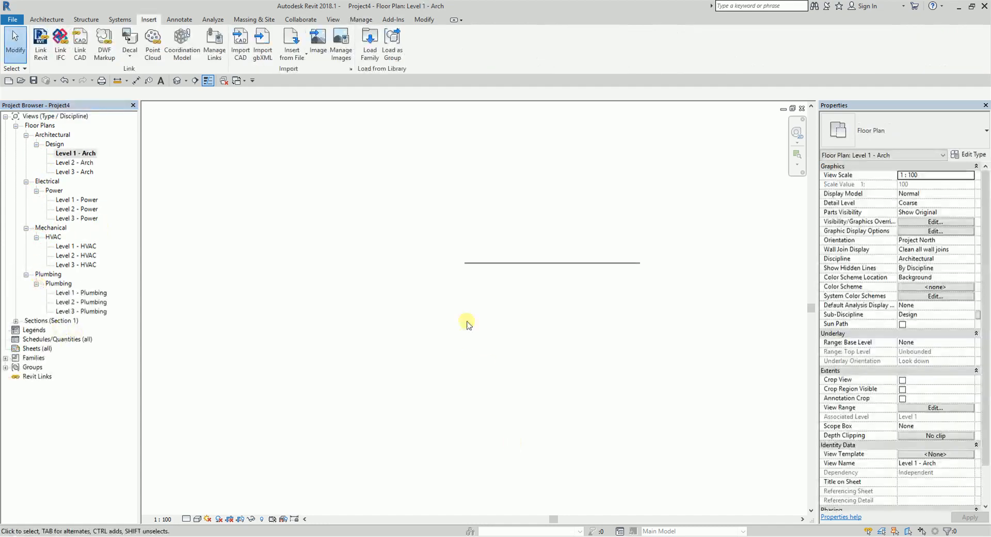
pyautogui.moveTo(471, 253); pyautogui.dragTo(411, 258, button='middle')
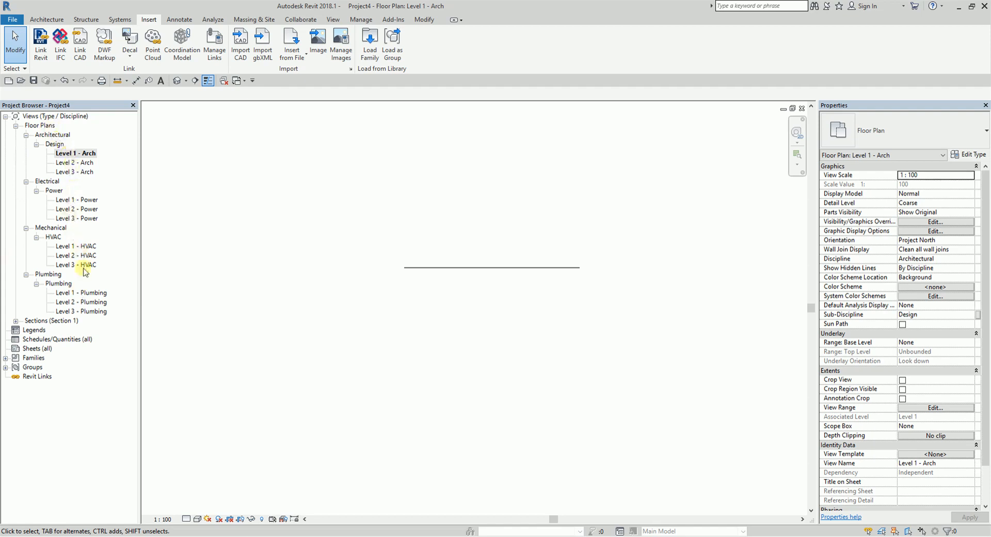